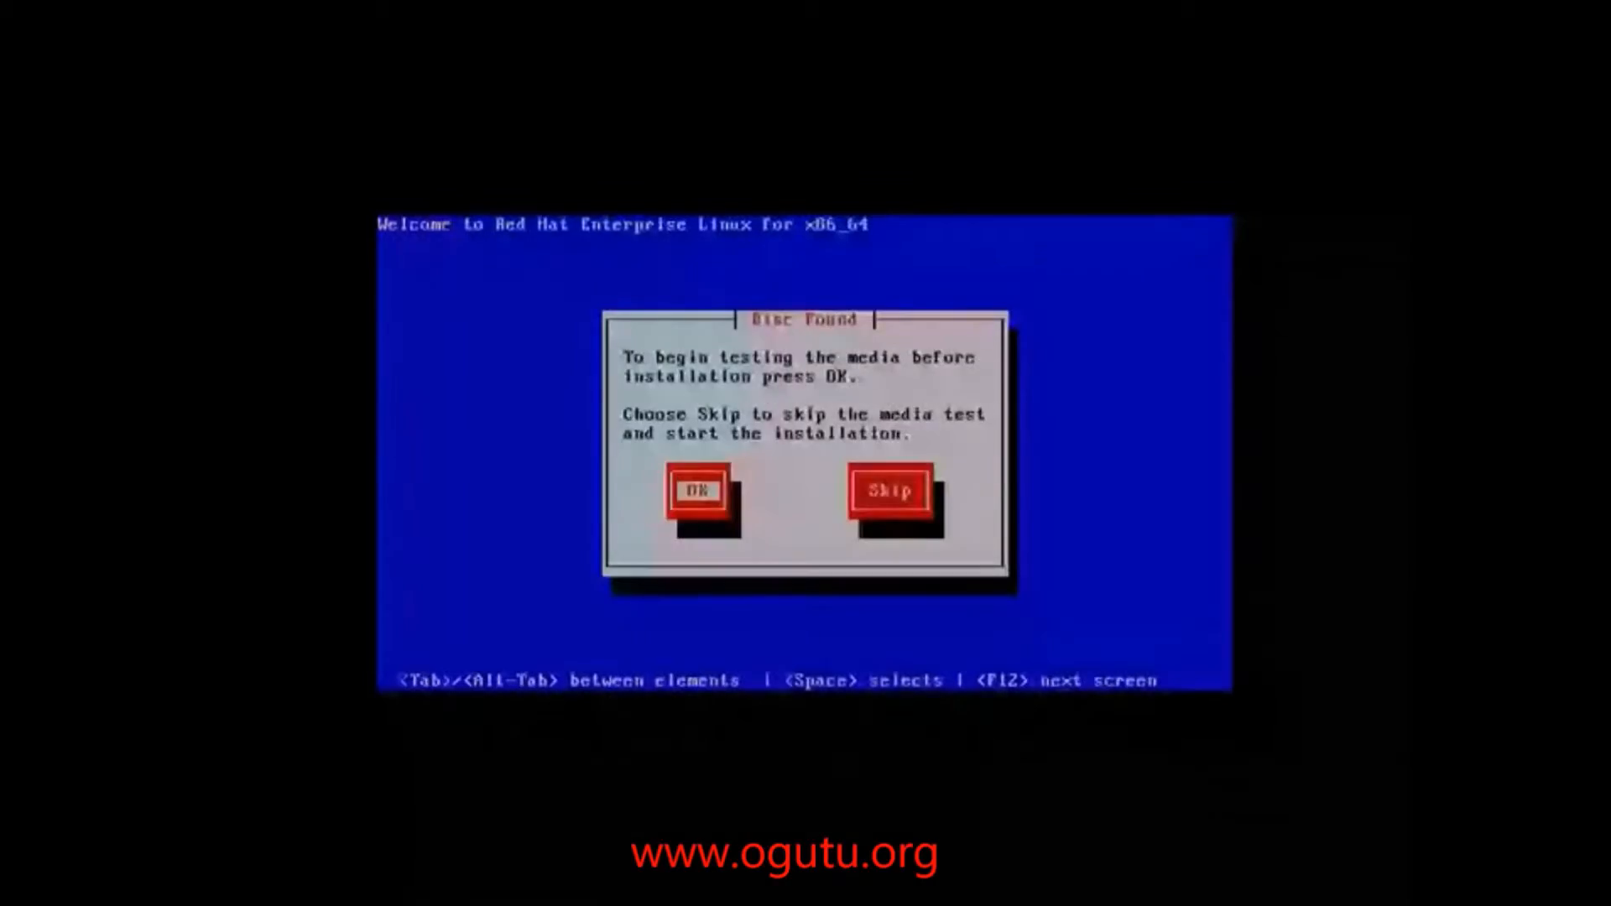
# Step: Skip the Disc Found media test so the graphical installer launches
pyautogui.press('Tab')
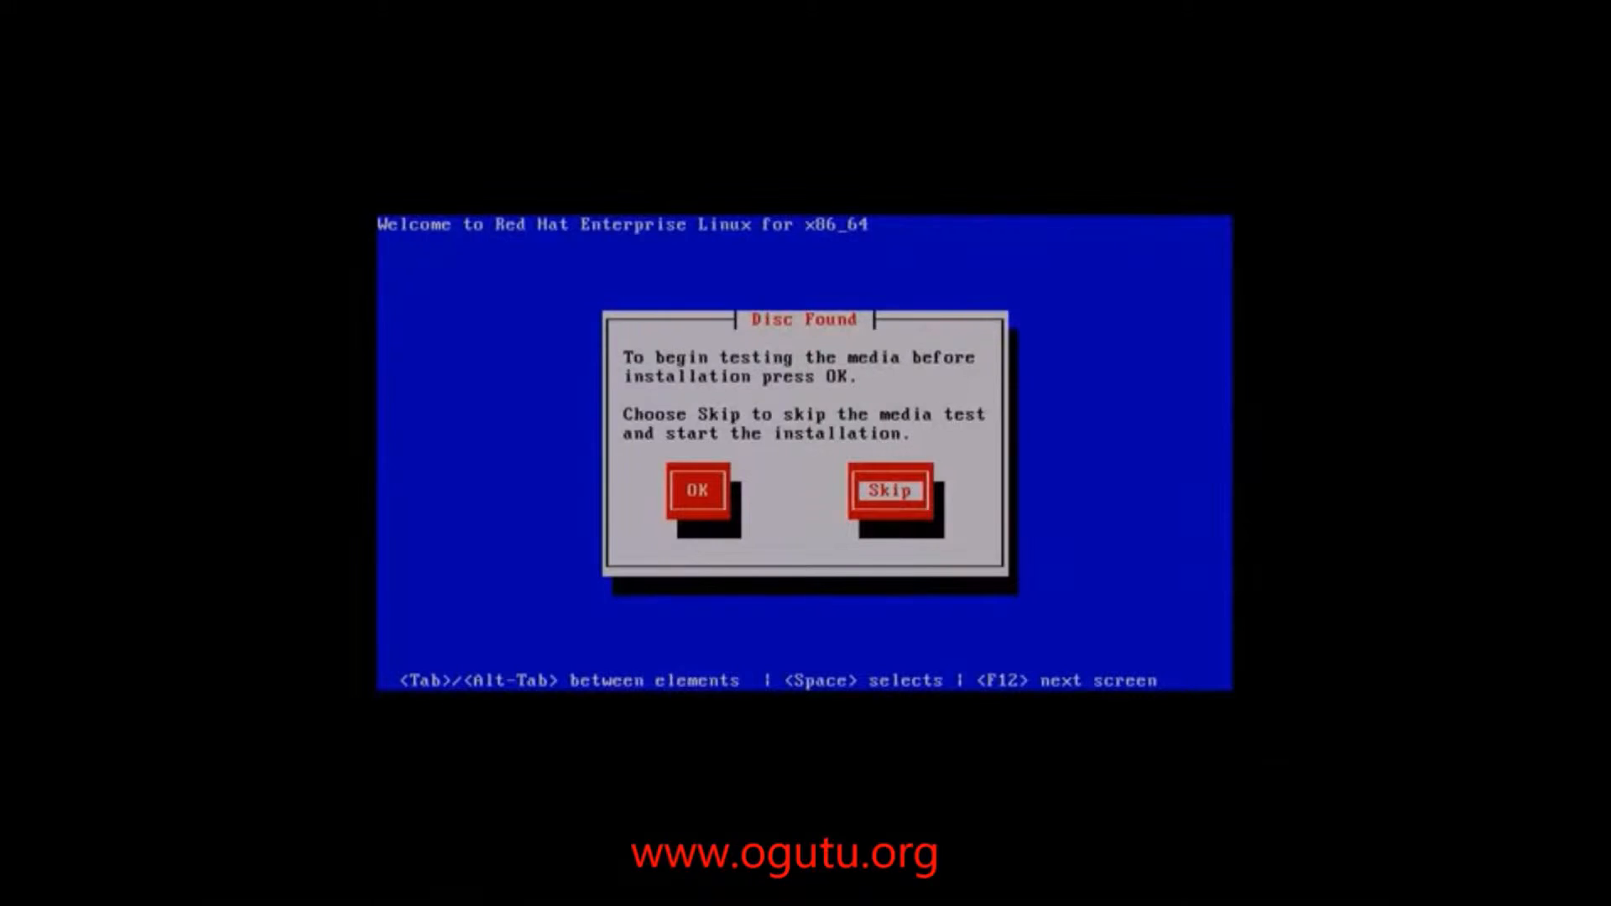
pyautogui.press('Return')
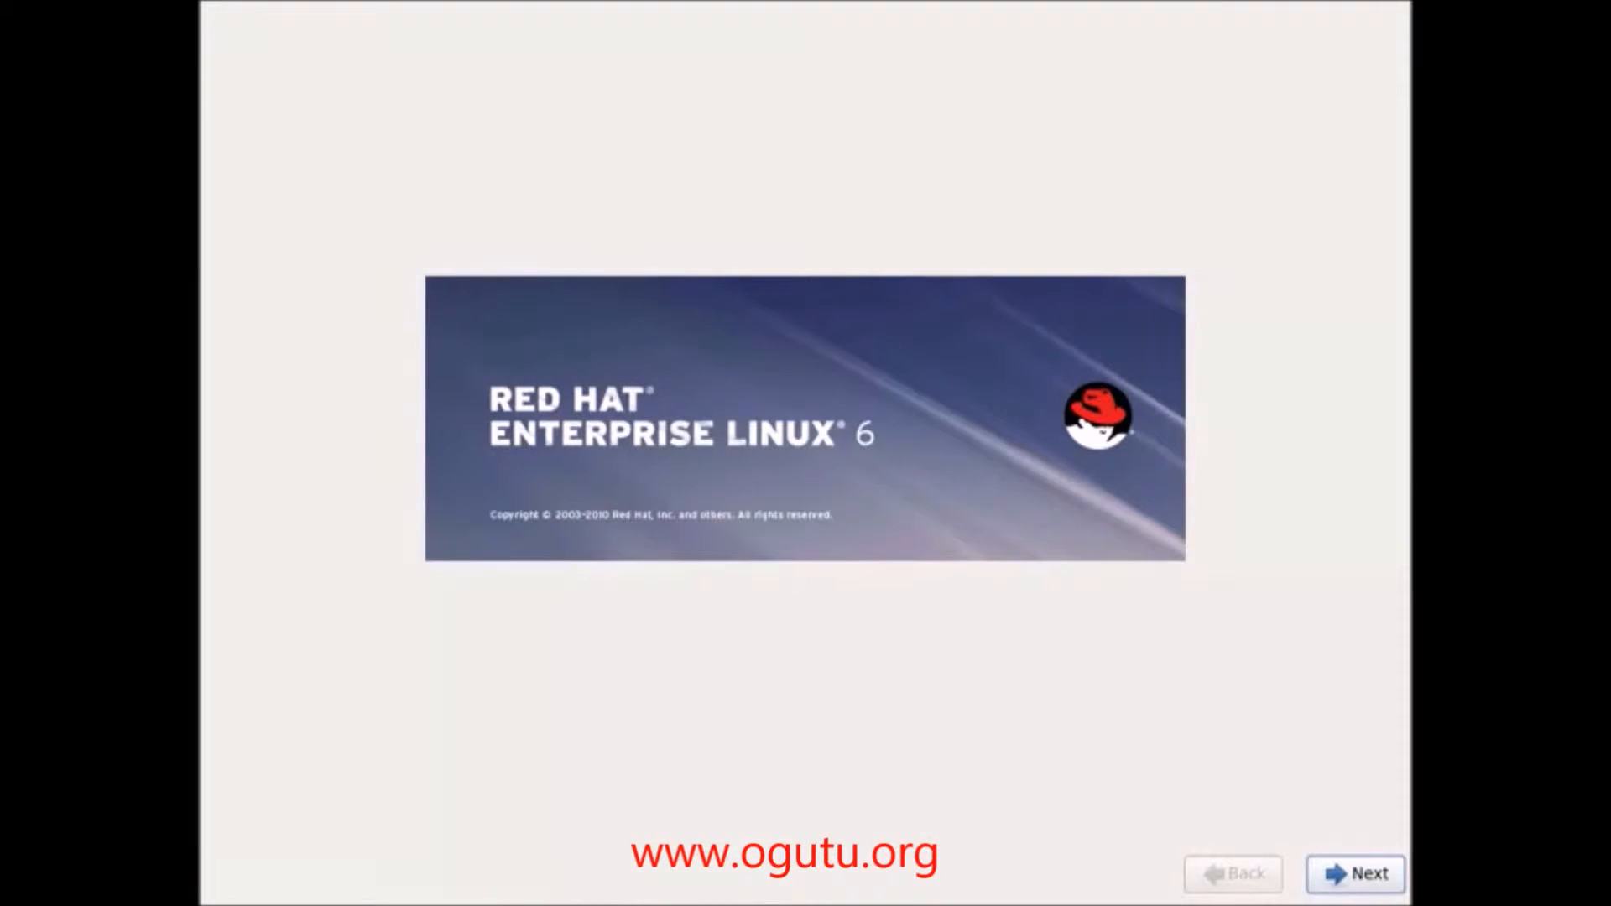
# Step: Move past the welcome splash, keeping English as the language and U.S. English as the keyboard
pyautogui.click(1377, 884)
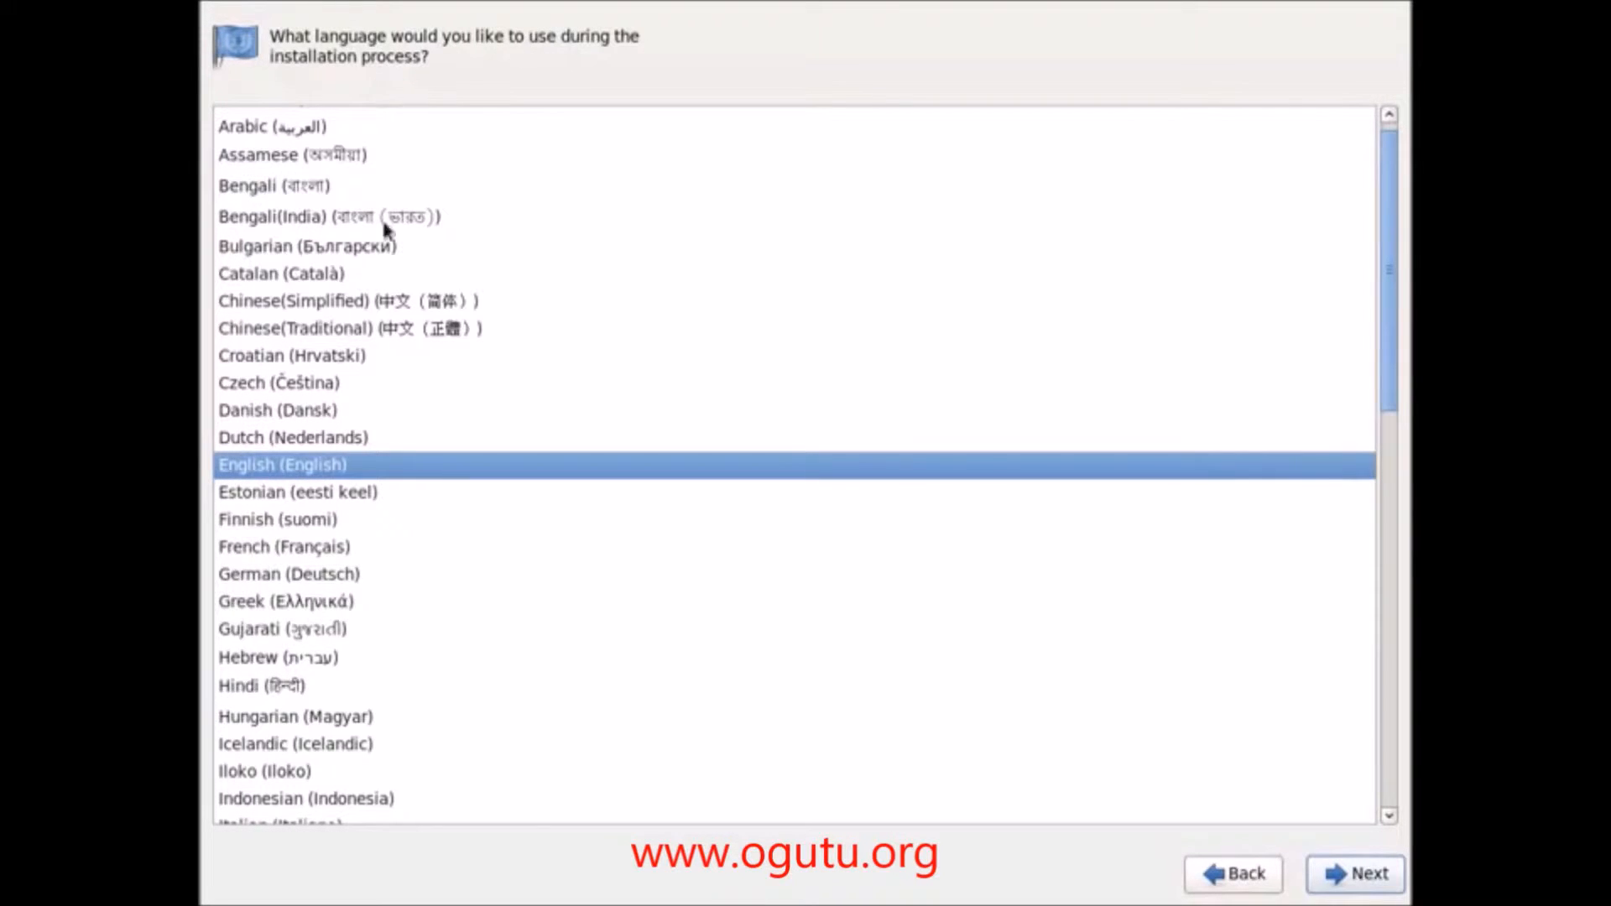
pyautogui.click(1357, 882)
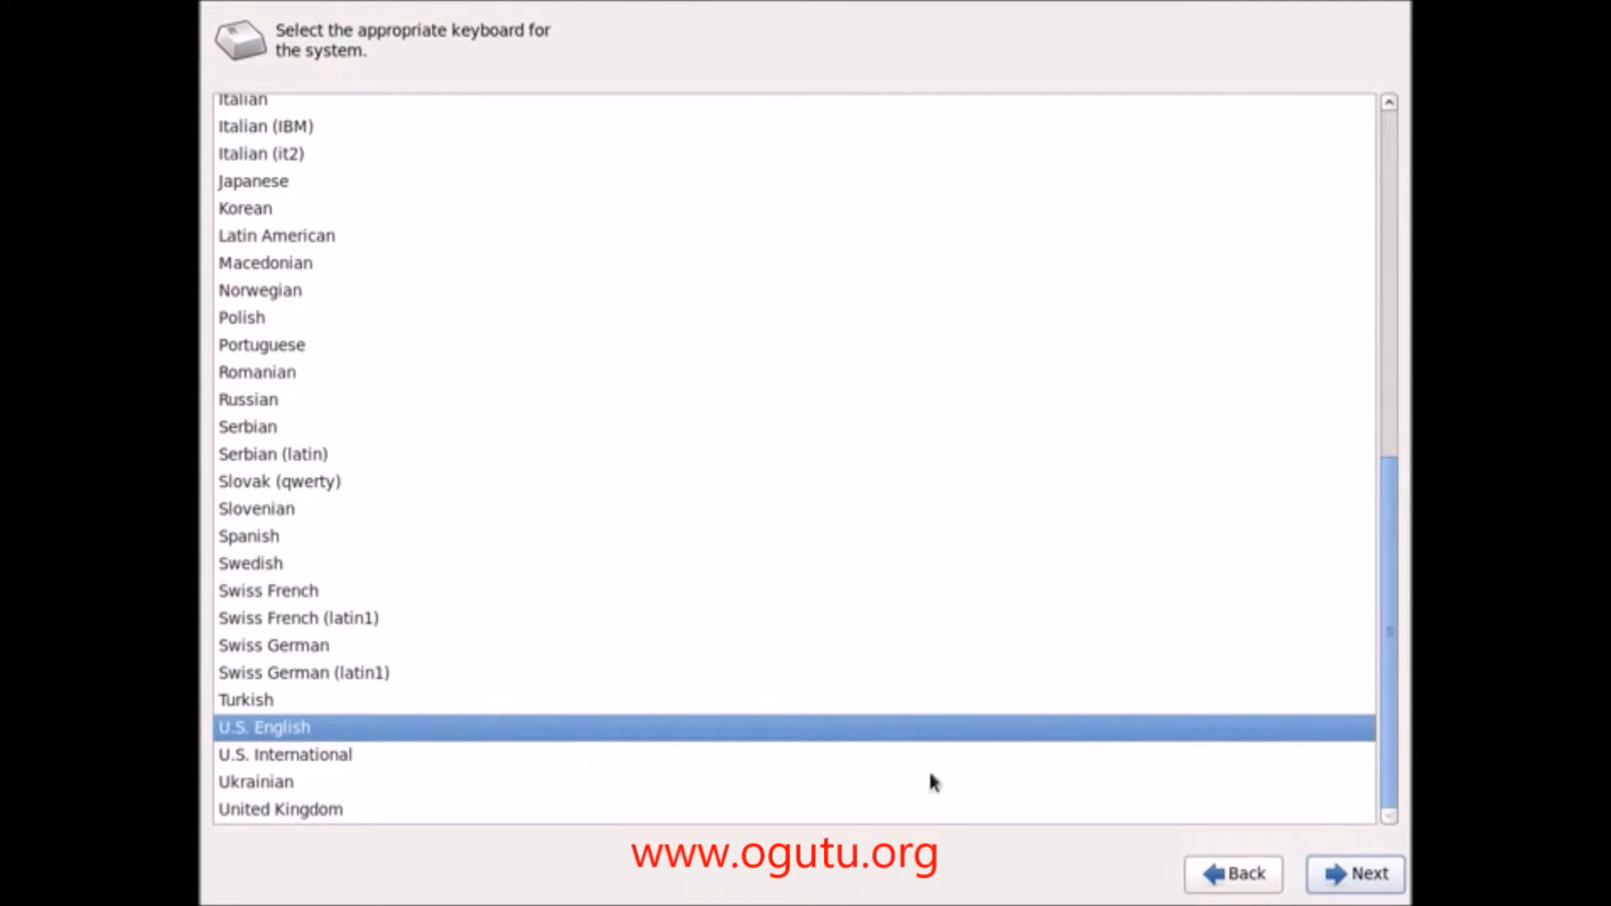
pyautogui.click(1359, 873)
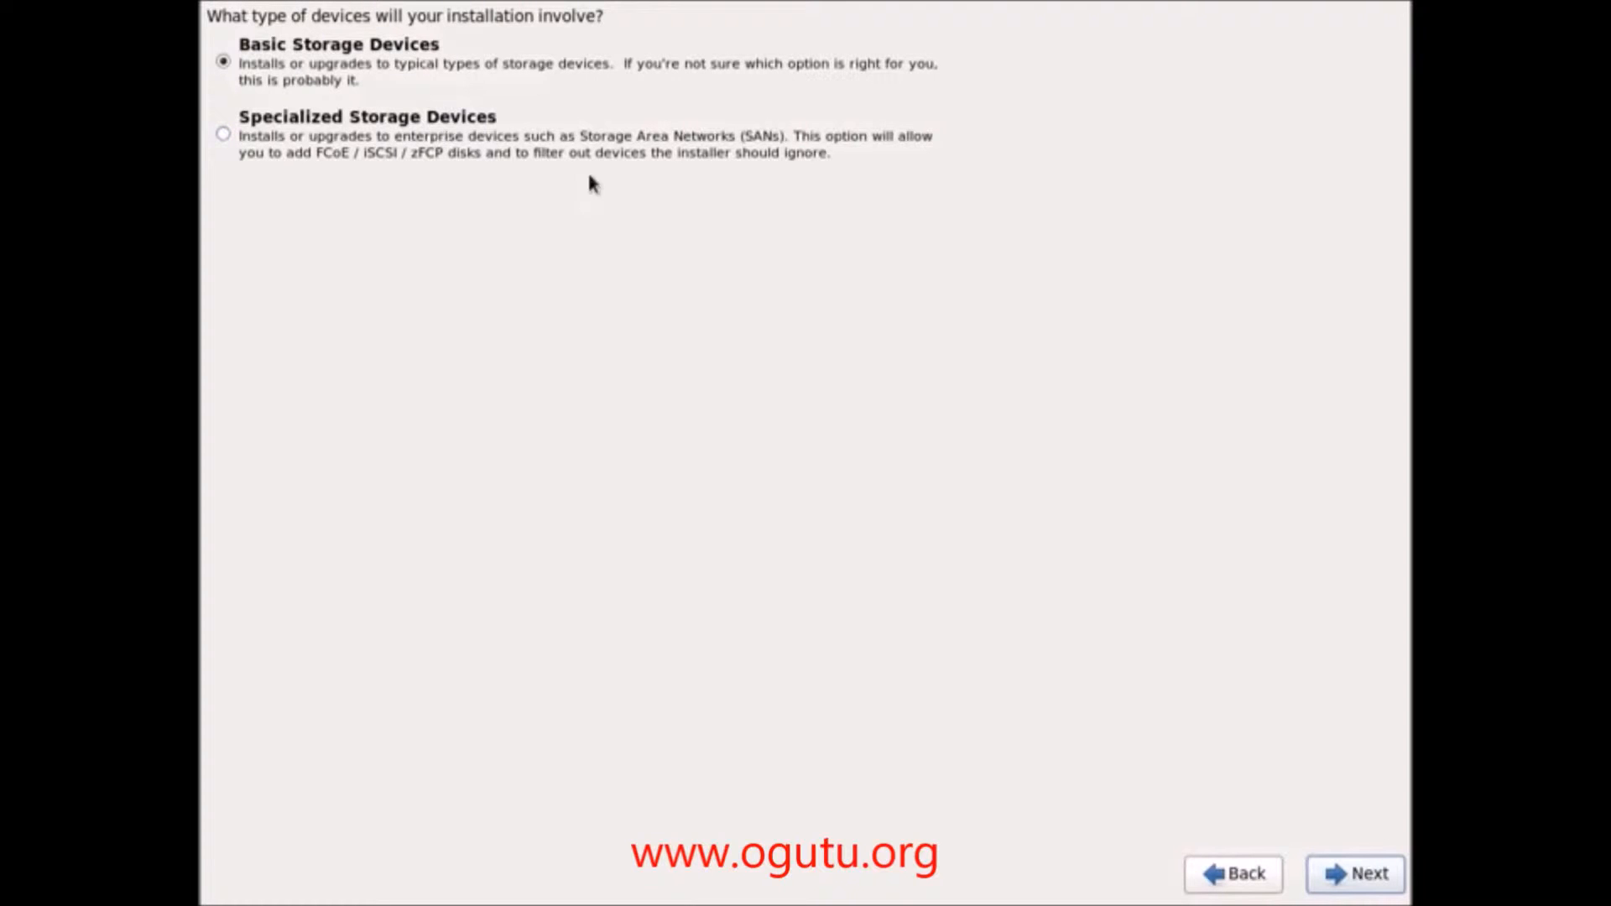
# Step: Choose Basic Storage Devices and allow discarding any data on the 20480 MB disk
pyautogui.click(1368, 874)
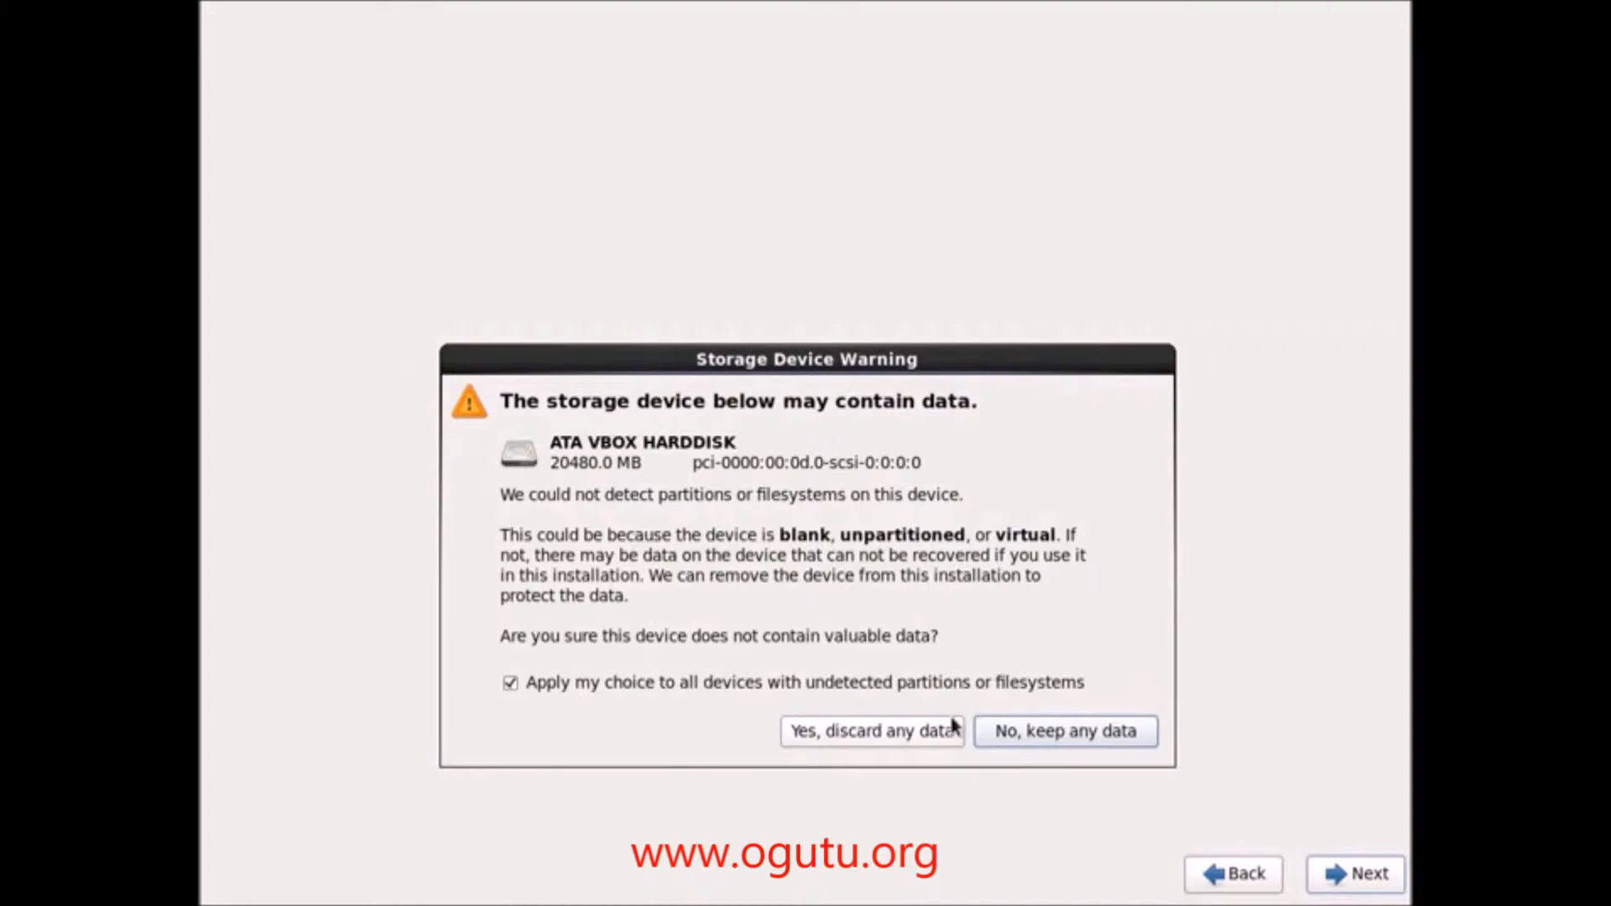
pyautogui.click(903, 730)
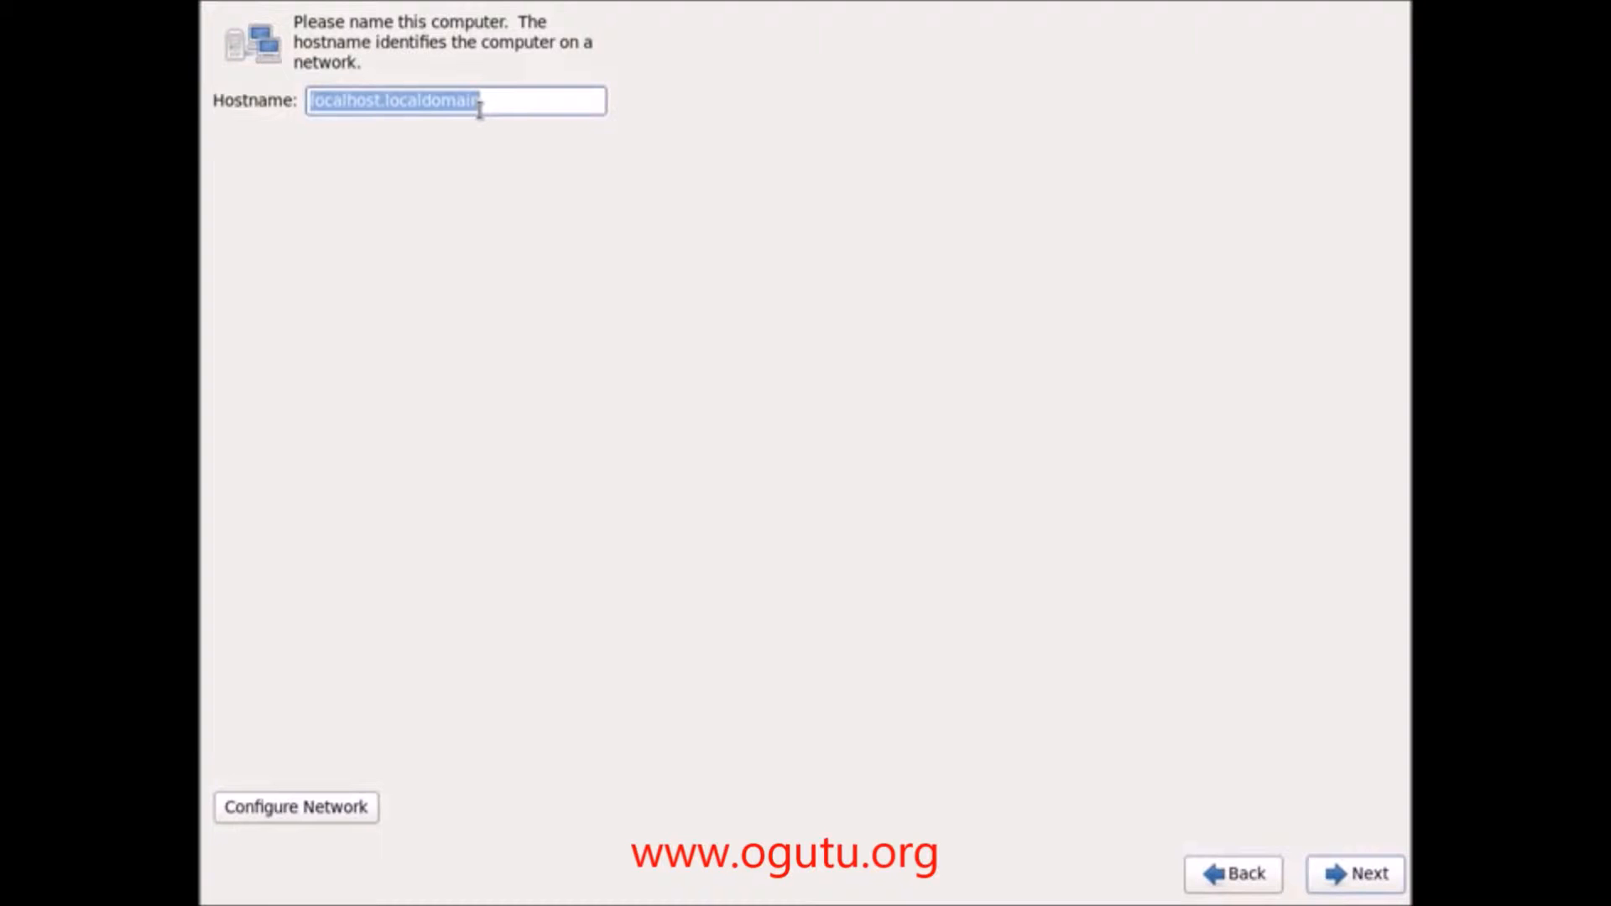
# Step: Set the hostname to corebanking1.hq.com and pick Nairobi as the time zone
pyautogui.write('corebanking')
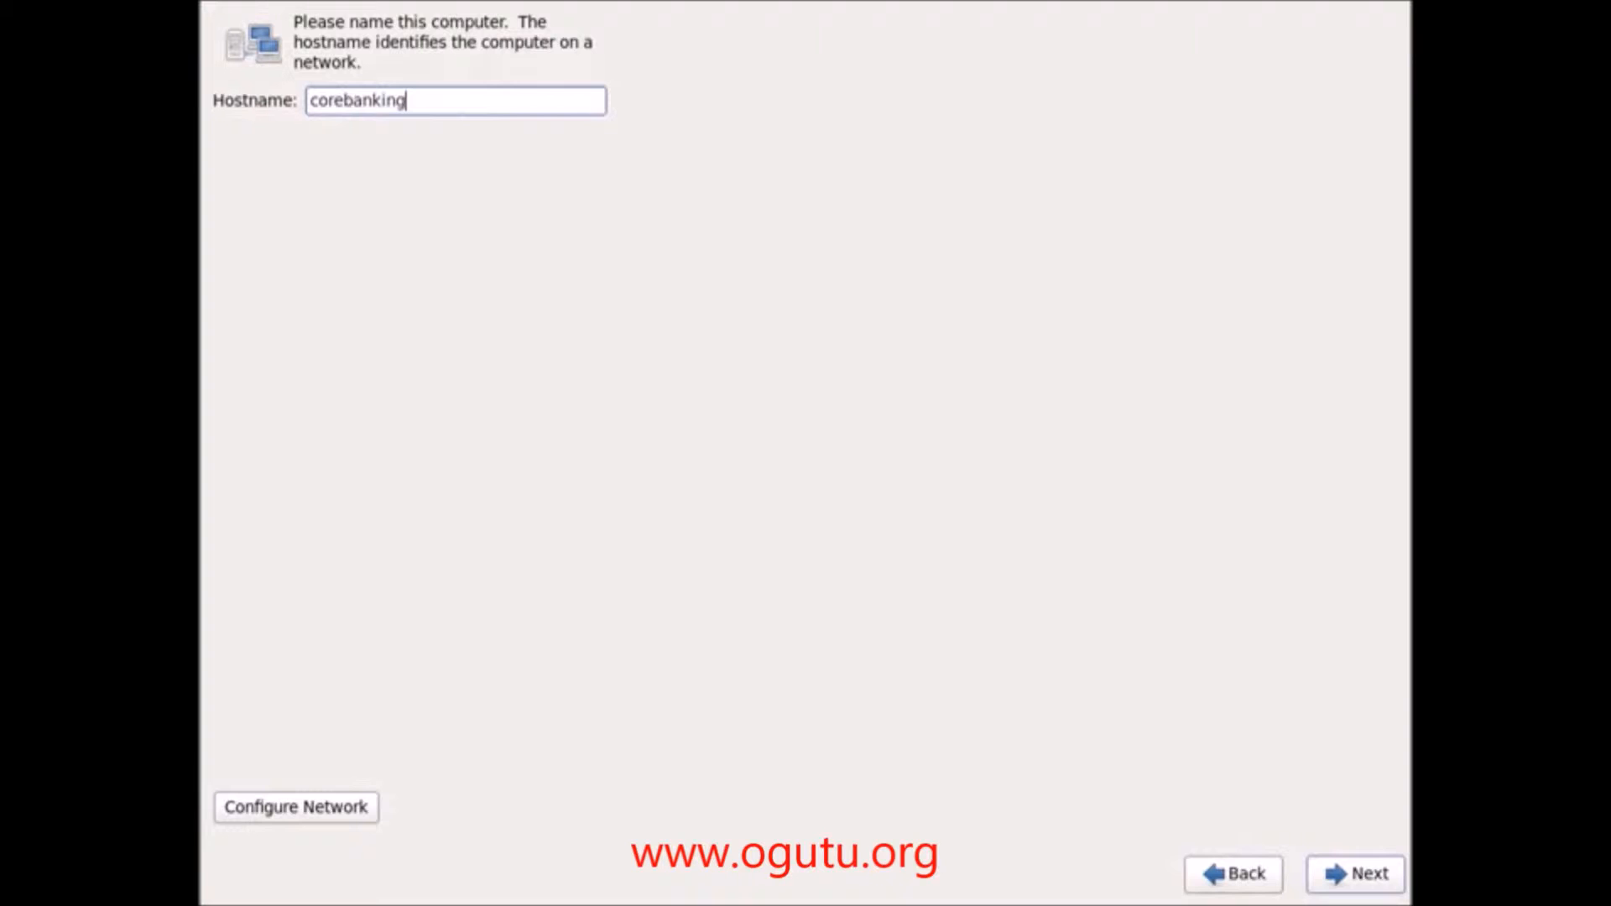
pyautogui.write('1')
pyautogui.write('.hq.com')
pyautogui.click(1357, 871)
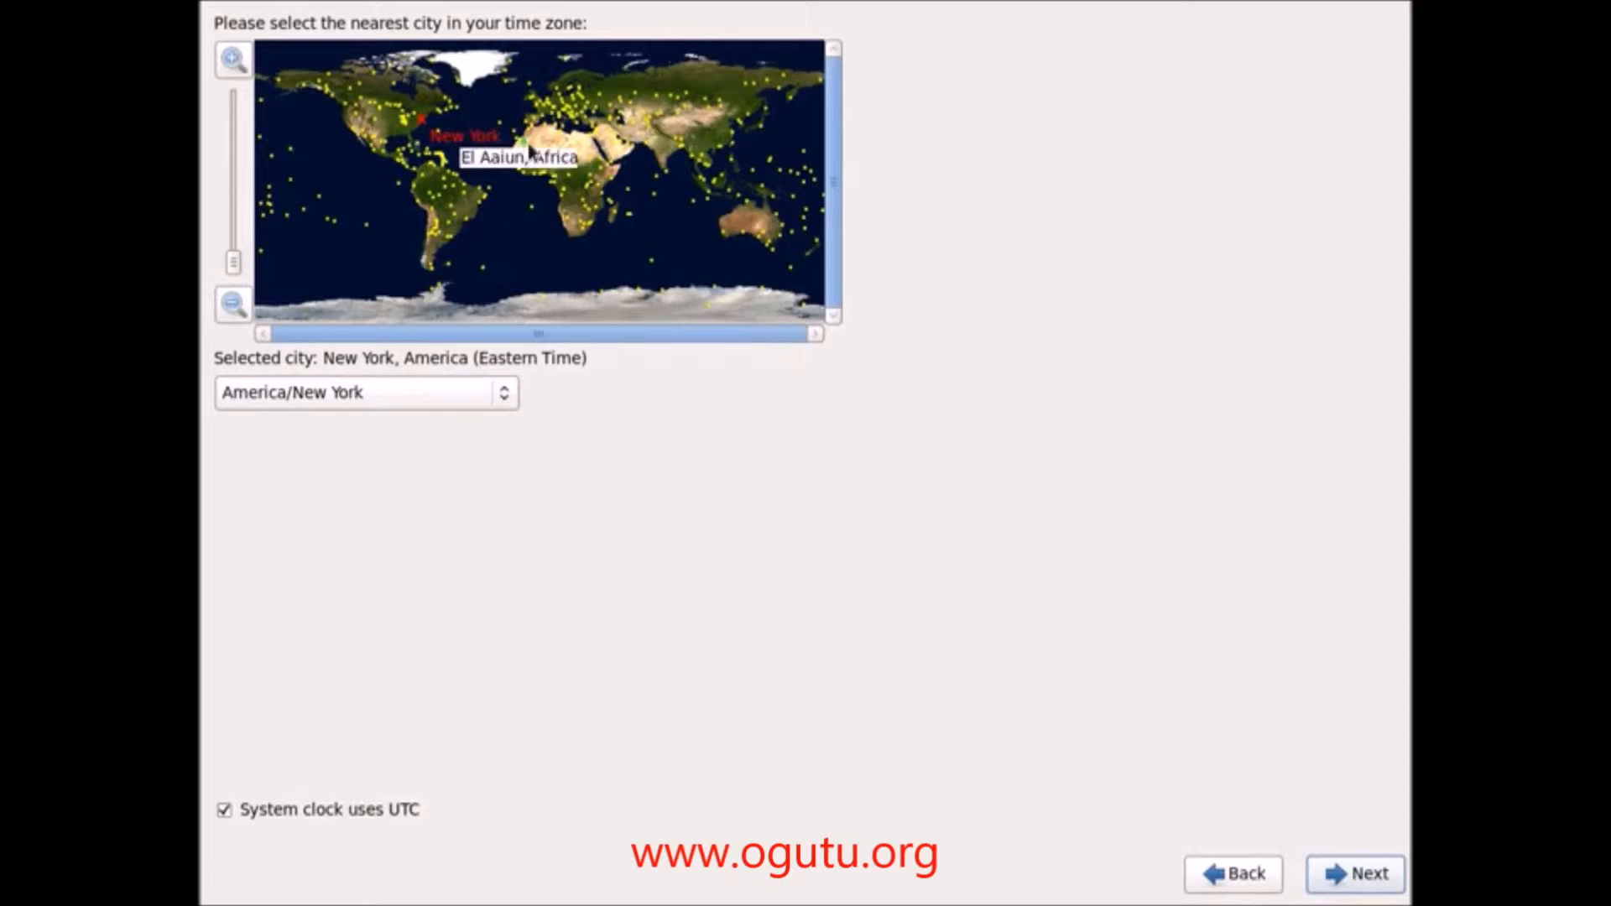
pyautogui.click(600, 185)
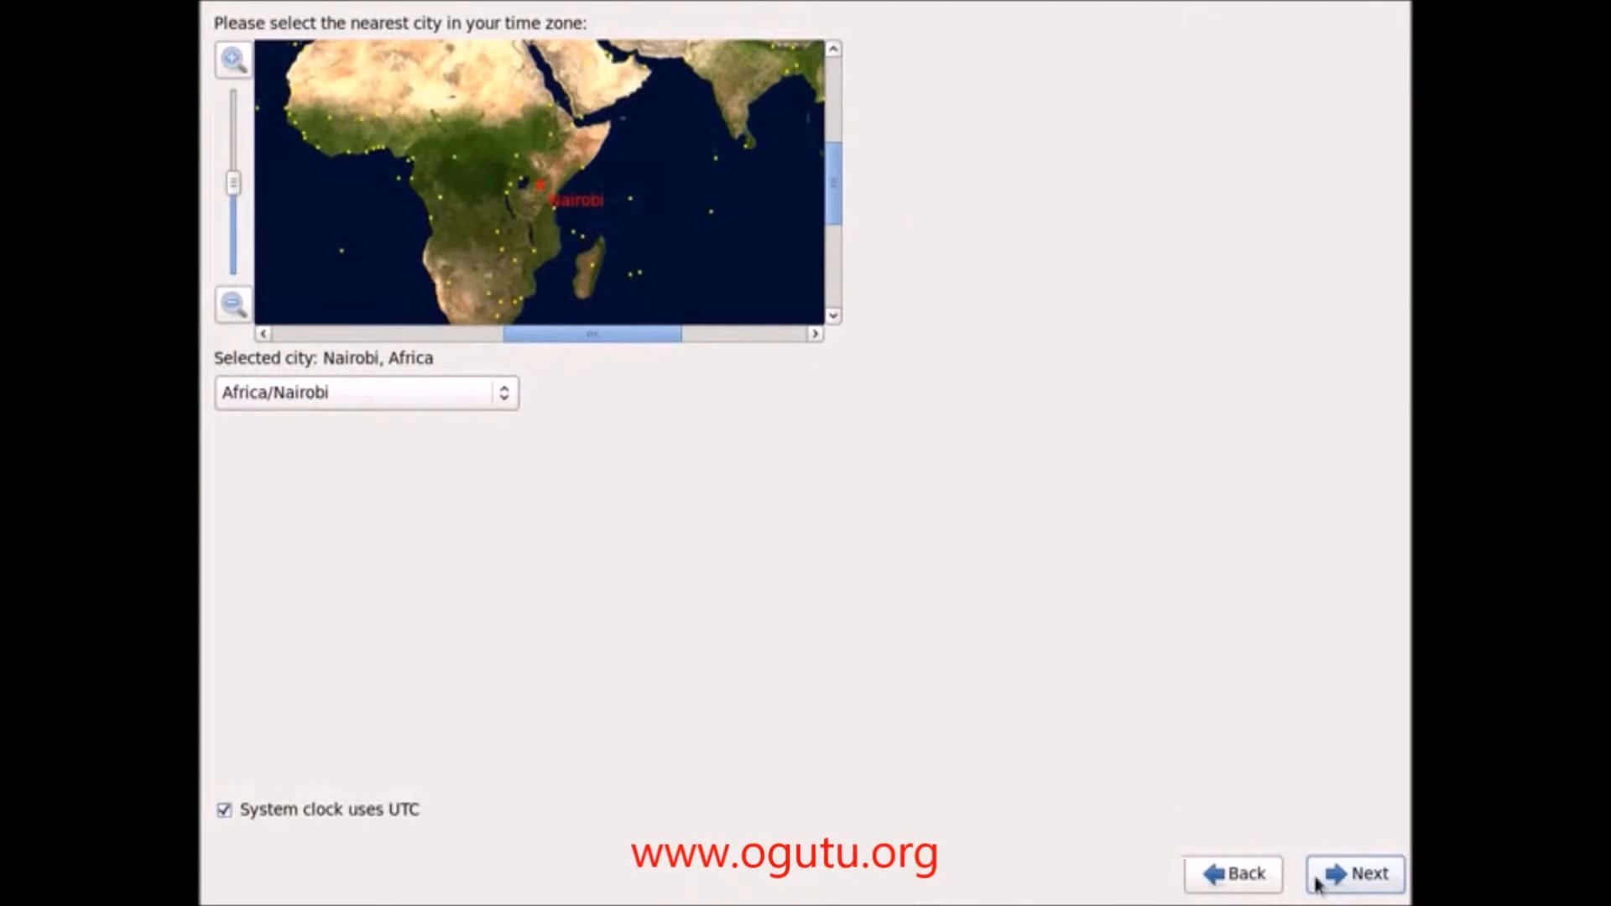
pyautogui.click(1347, 881)
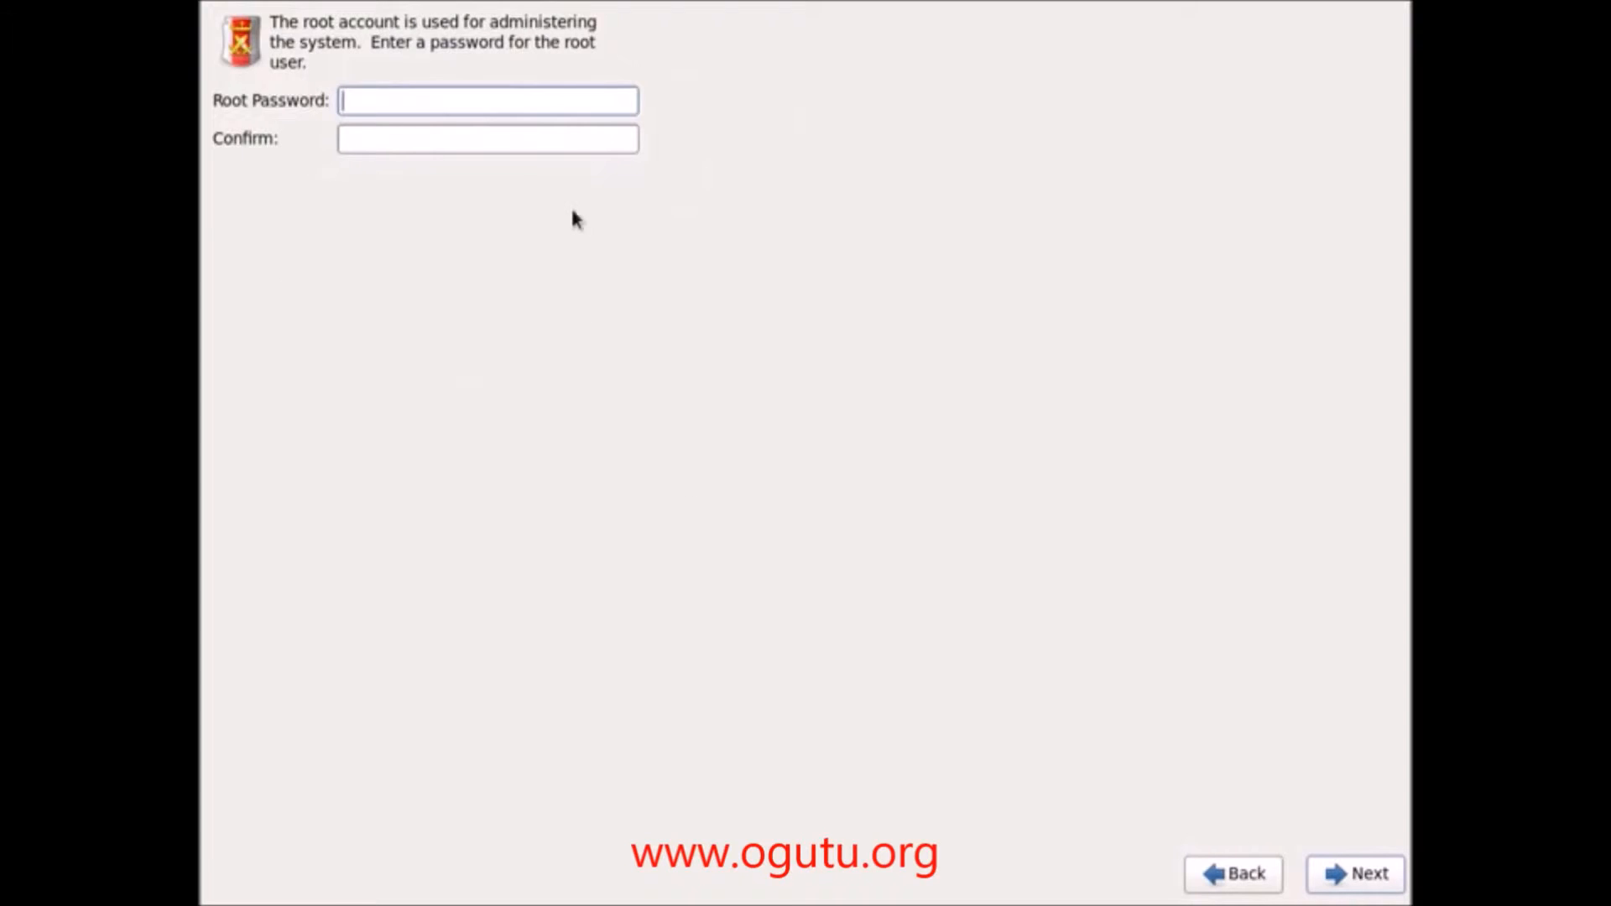
# Step: Enter the root password, confirm it in the second field, and continue
pyautogui.write('•••••••••••••')
pyautogui.press('Tab')
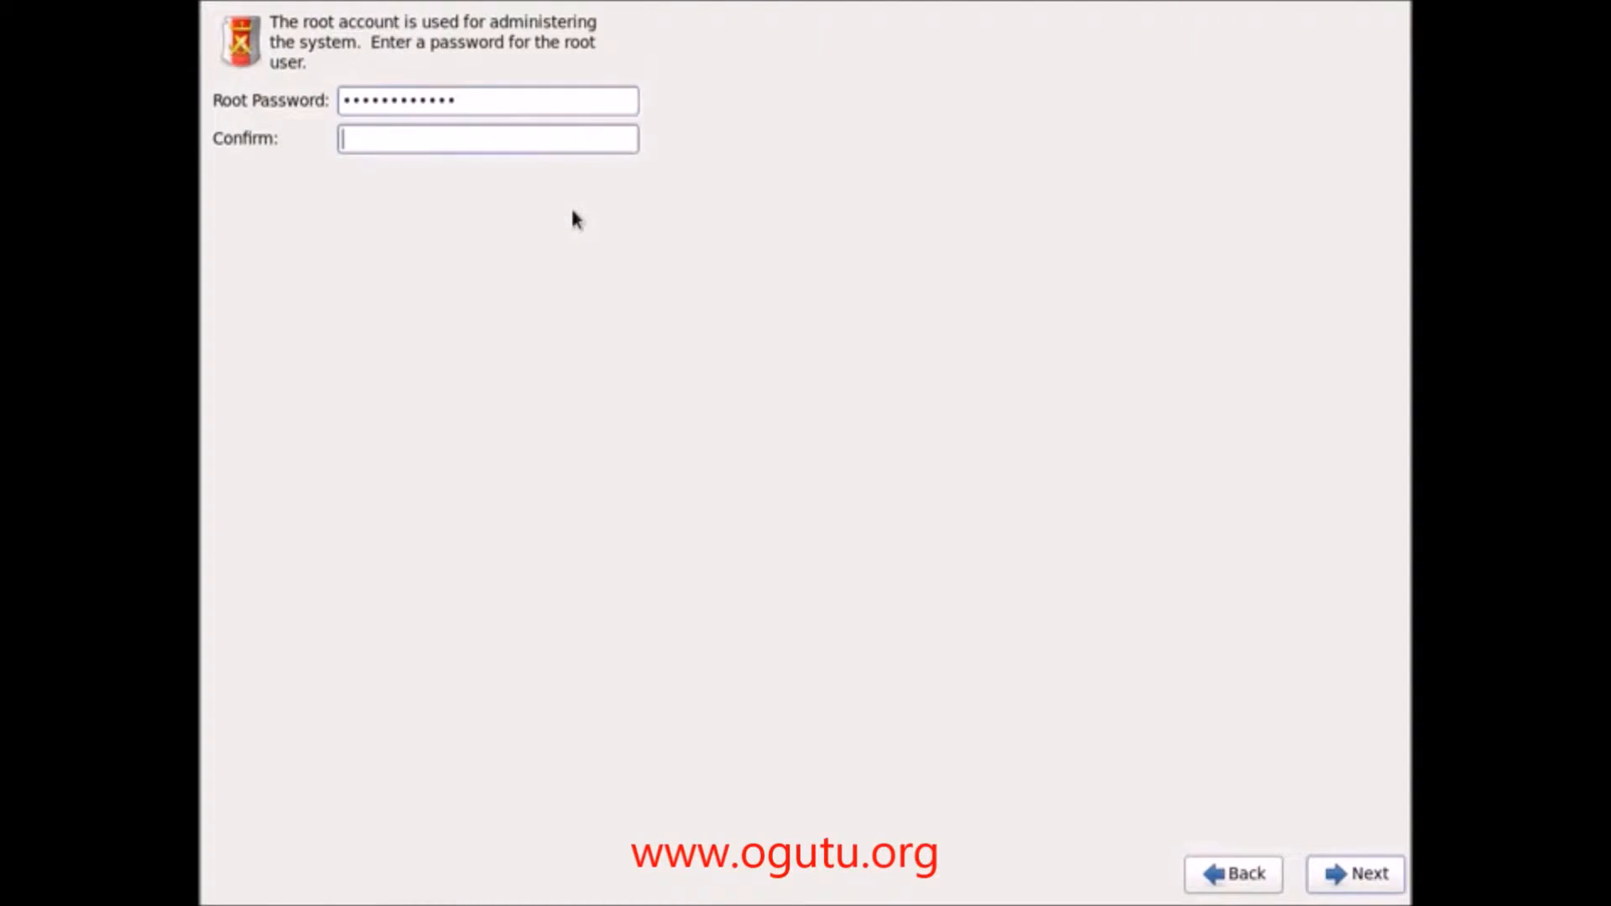
pyautogui.write('•••••••••••••')
pyautogui.click(1348, 889)
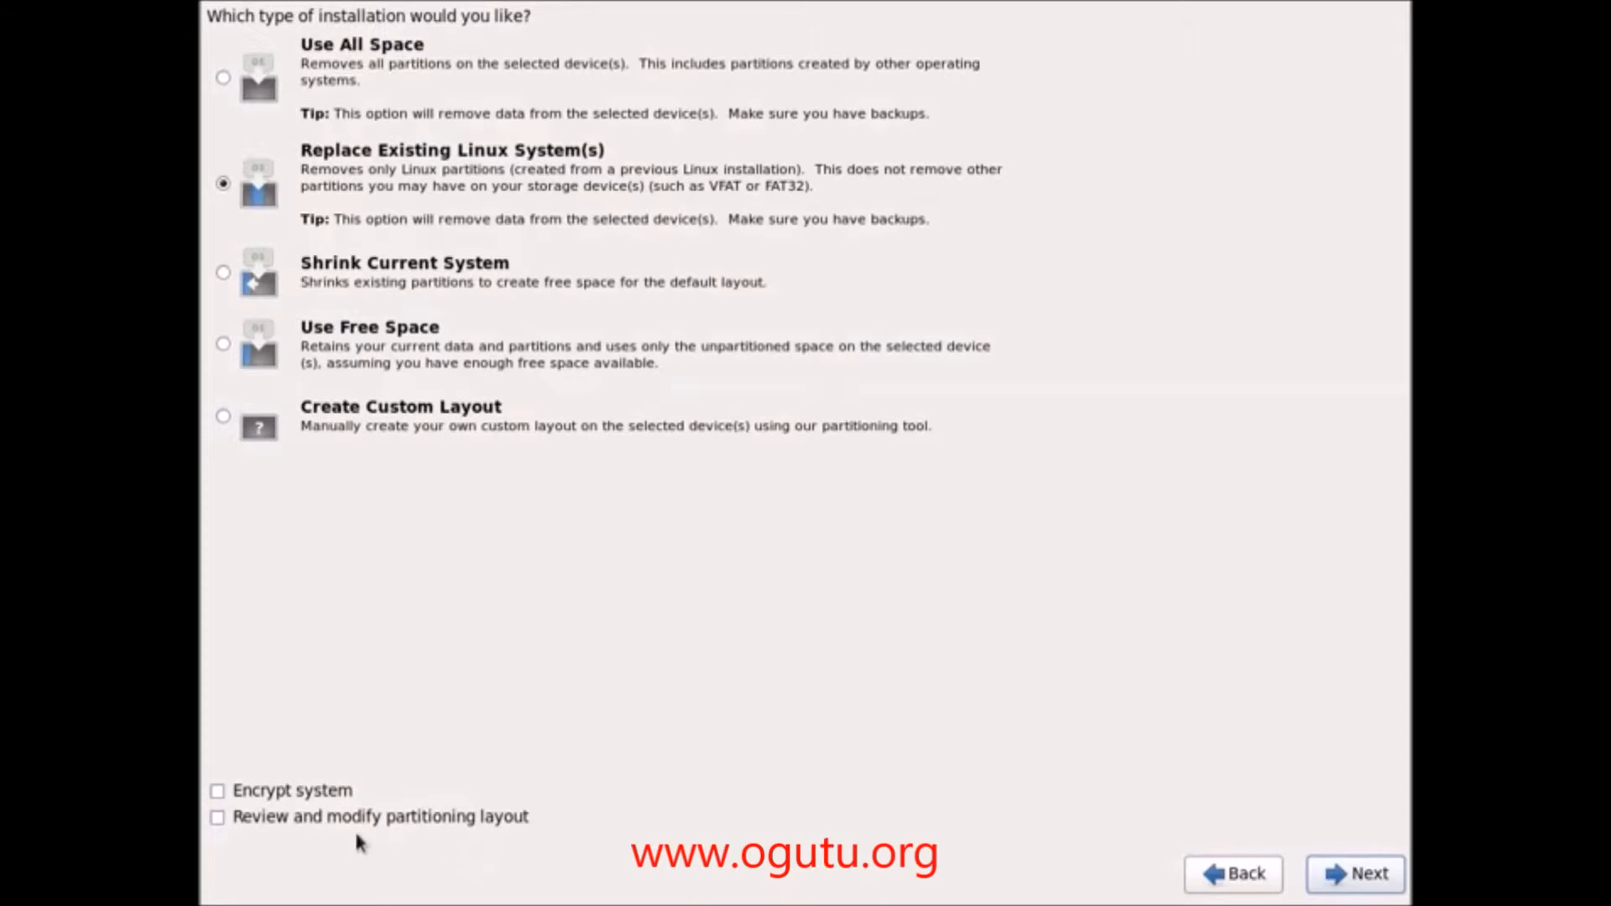
# Step: Select Create Custom Layout with the partitioning layout review ticked, and continue
pyautogui.click(310, 828)
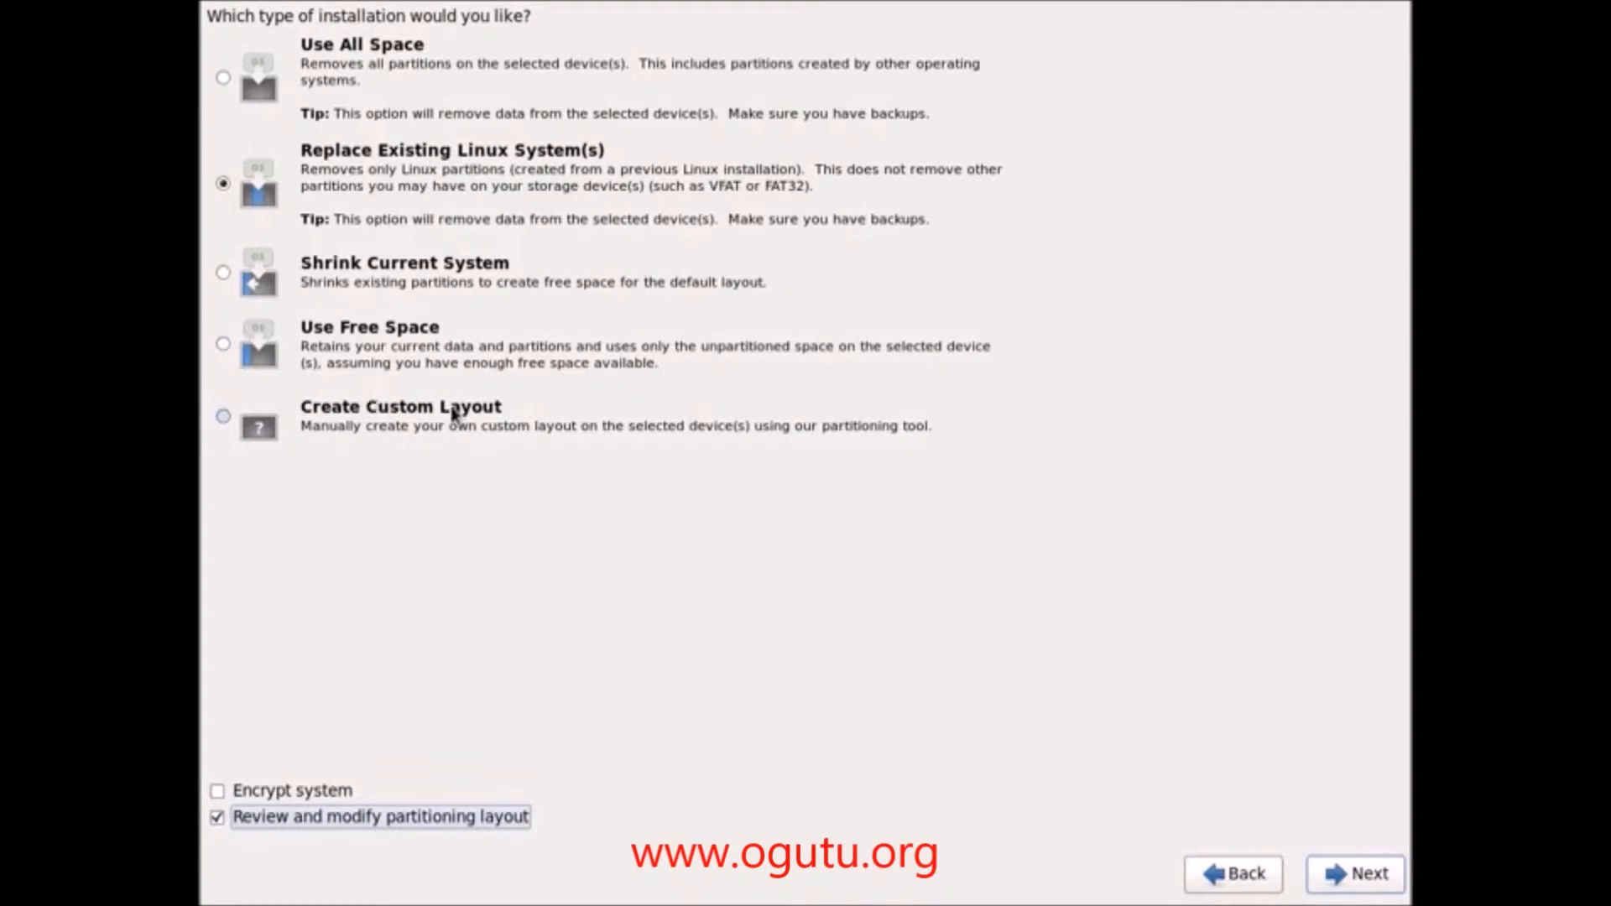
pyautogui.click(220, 423)
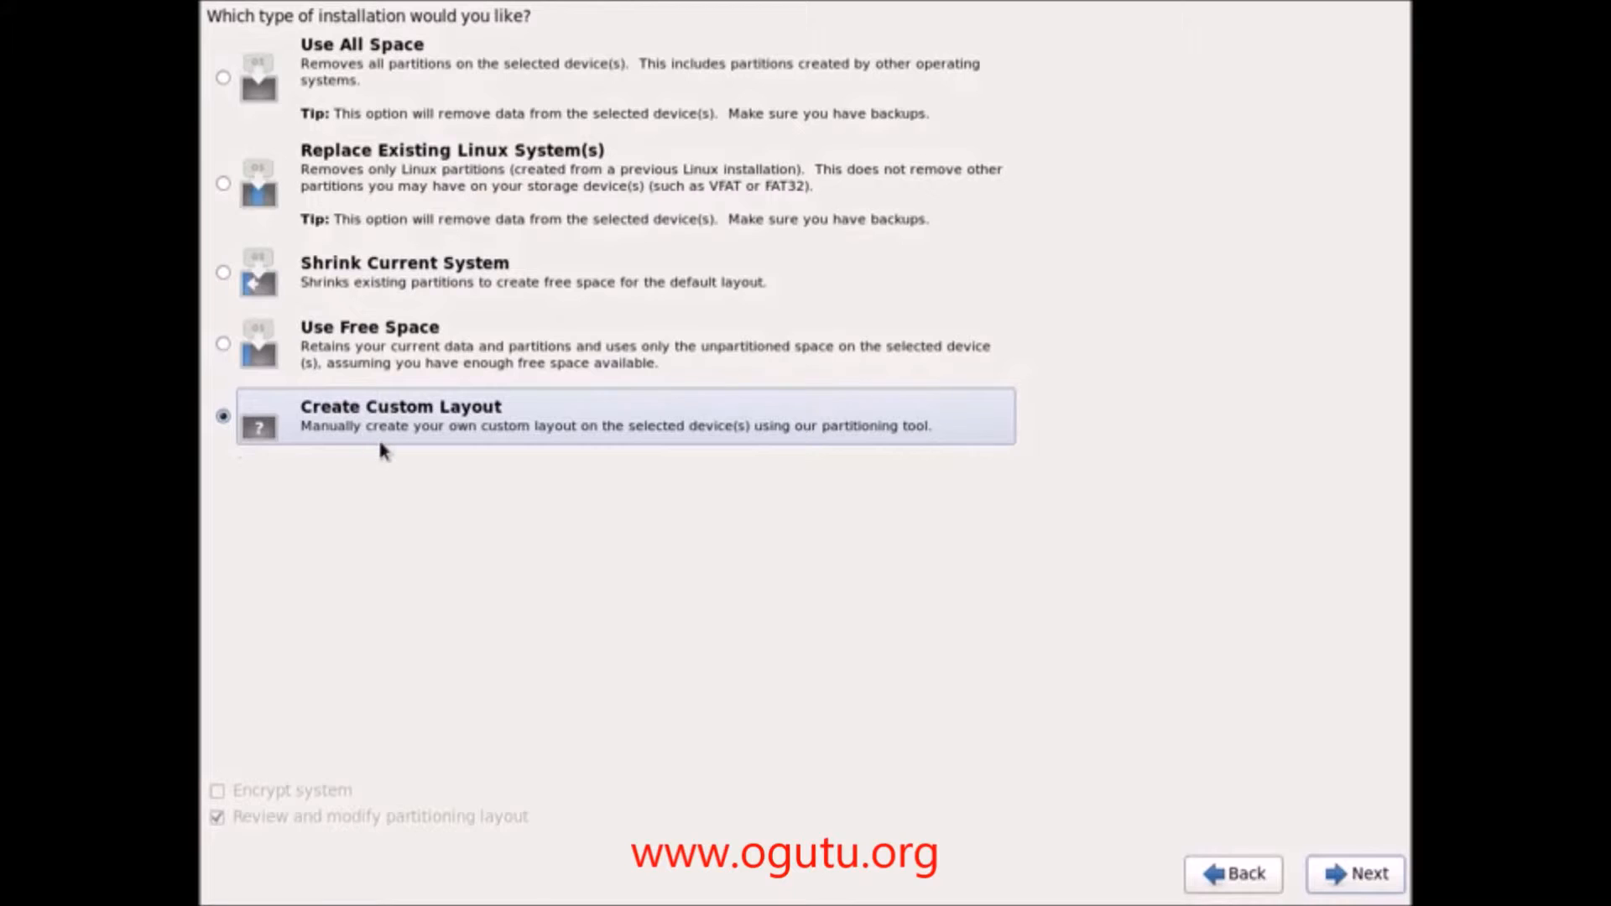
pyautogui.click(1379, 884)
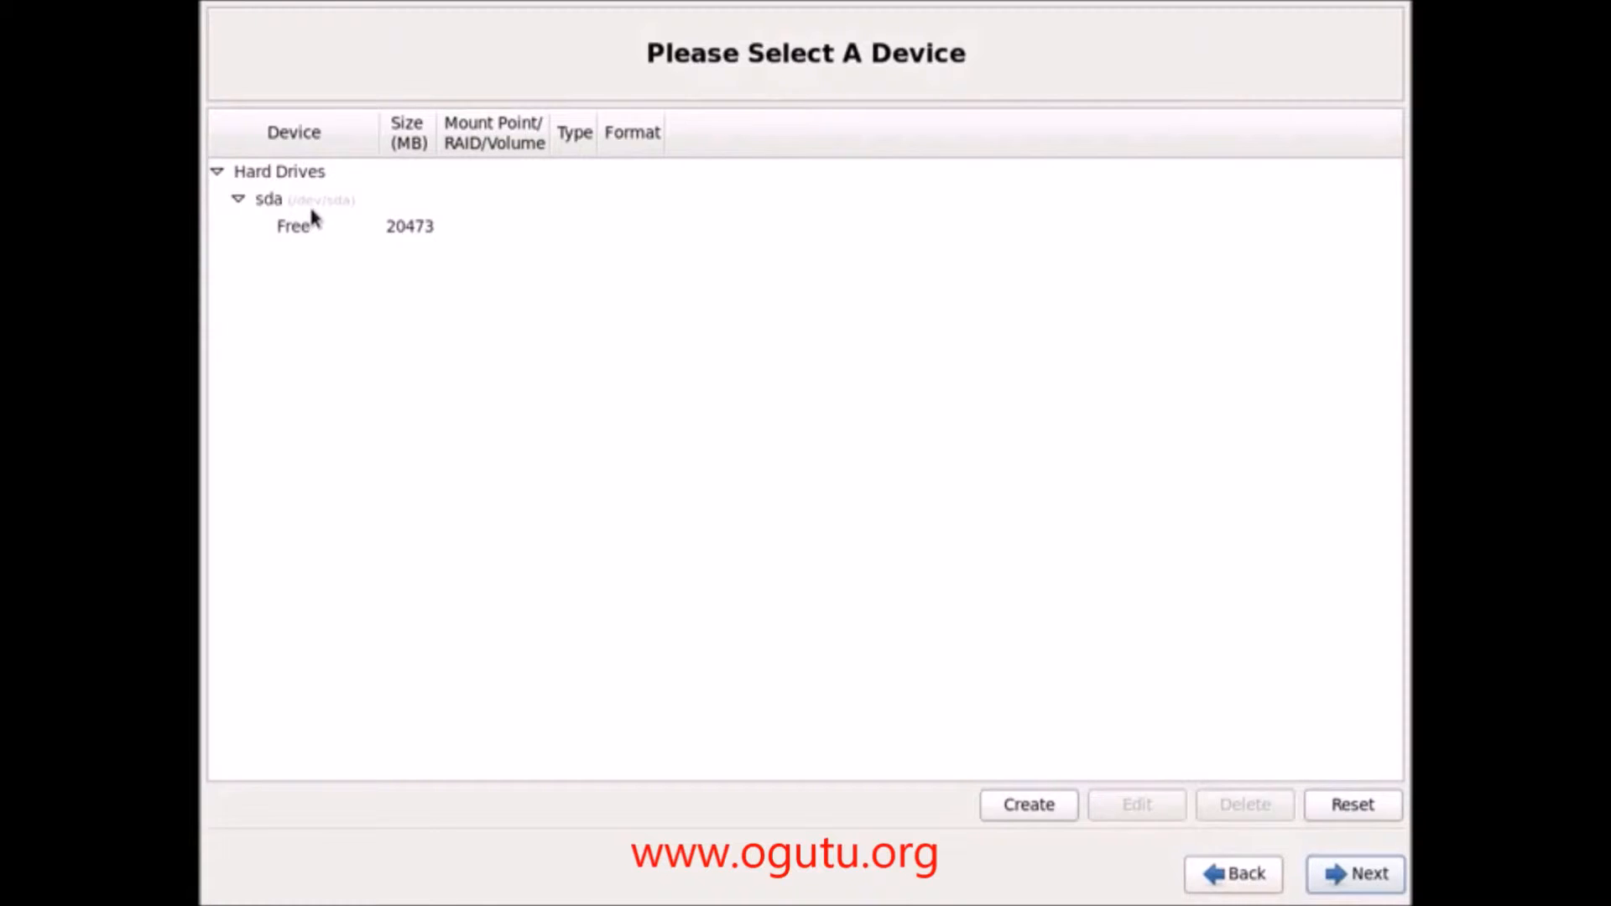
# Step: Expand Hard Drives to show sda's 20473 MB free space and begin creating storage on it
pyautogui.click(309, 204)
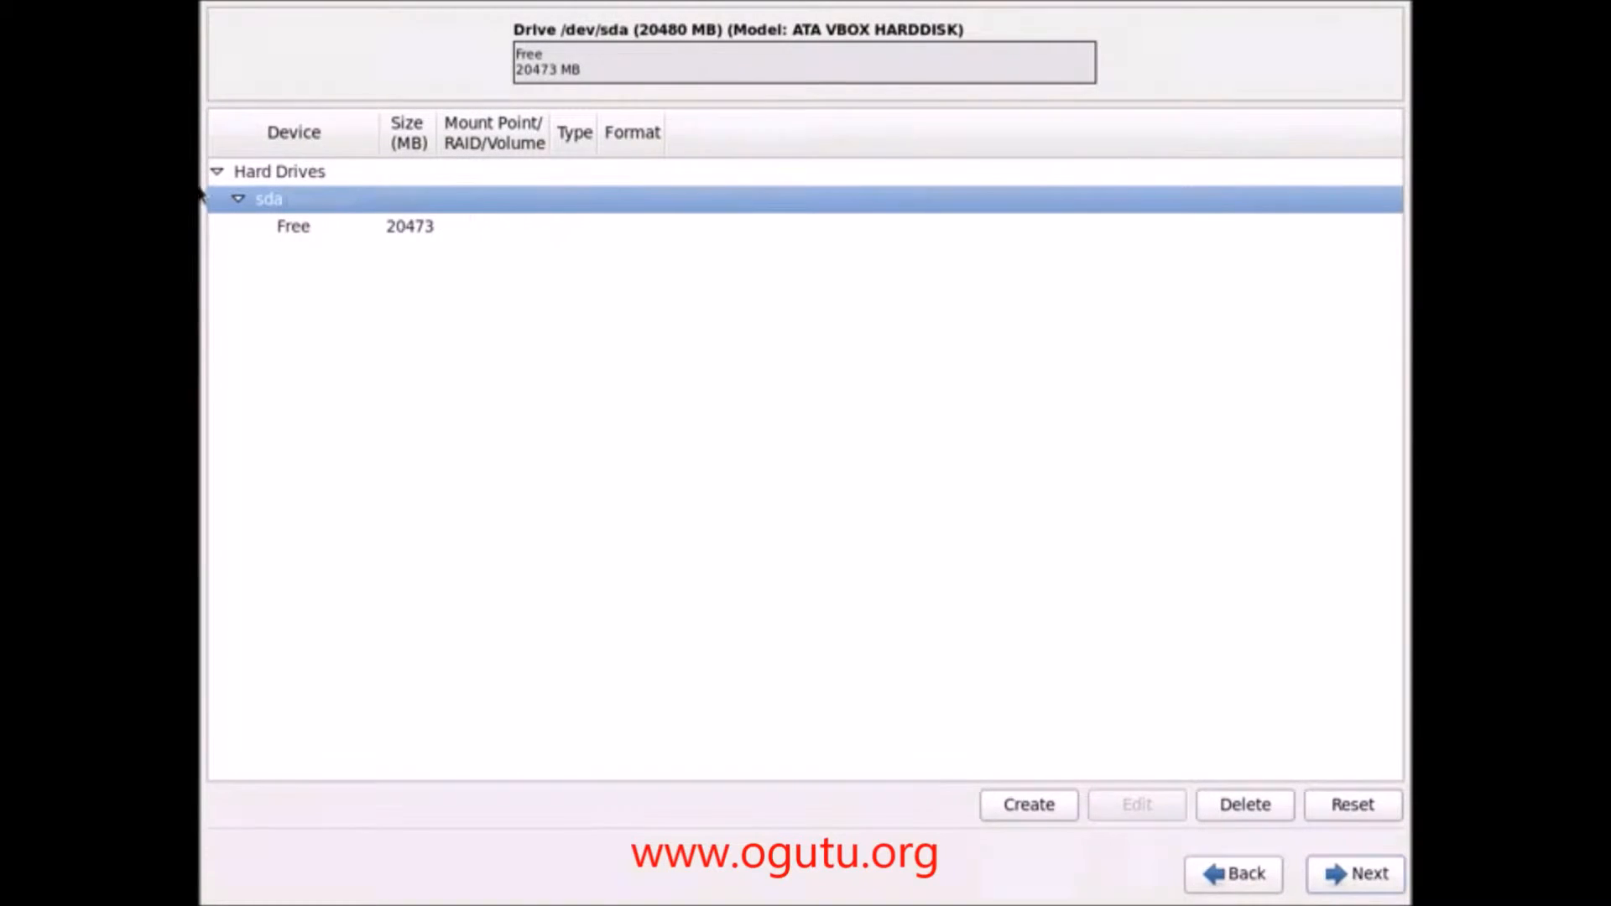
pyautogui.click(217, 173)
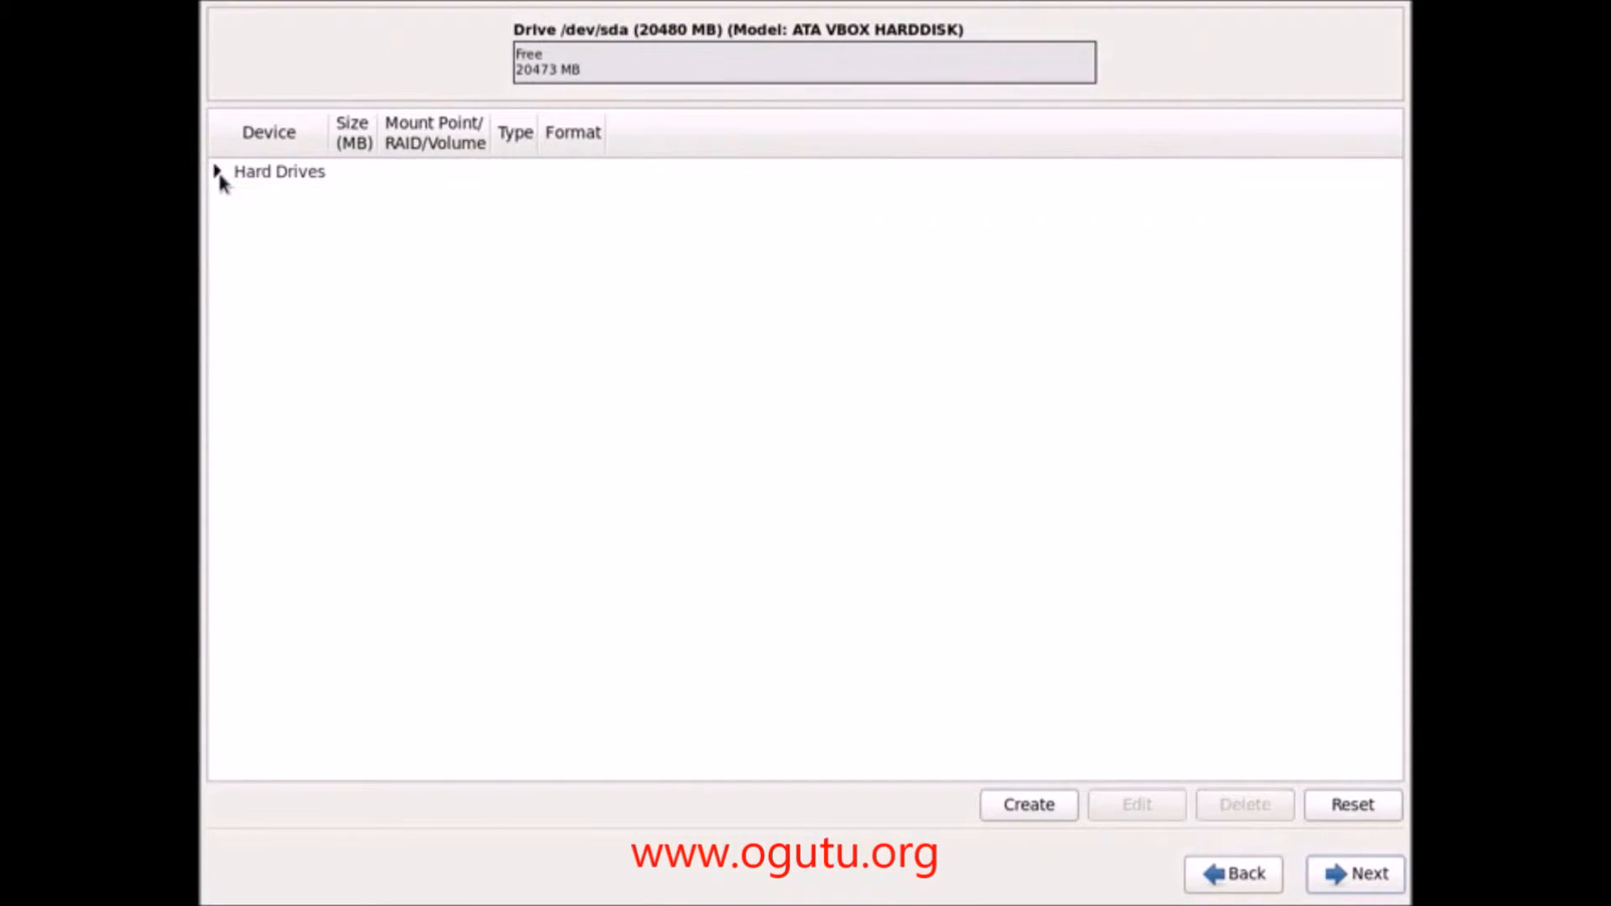
pyautogui.click(282, 182)
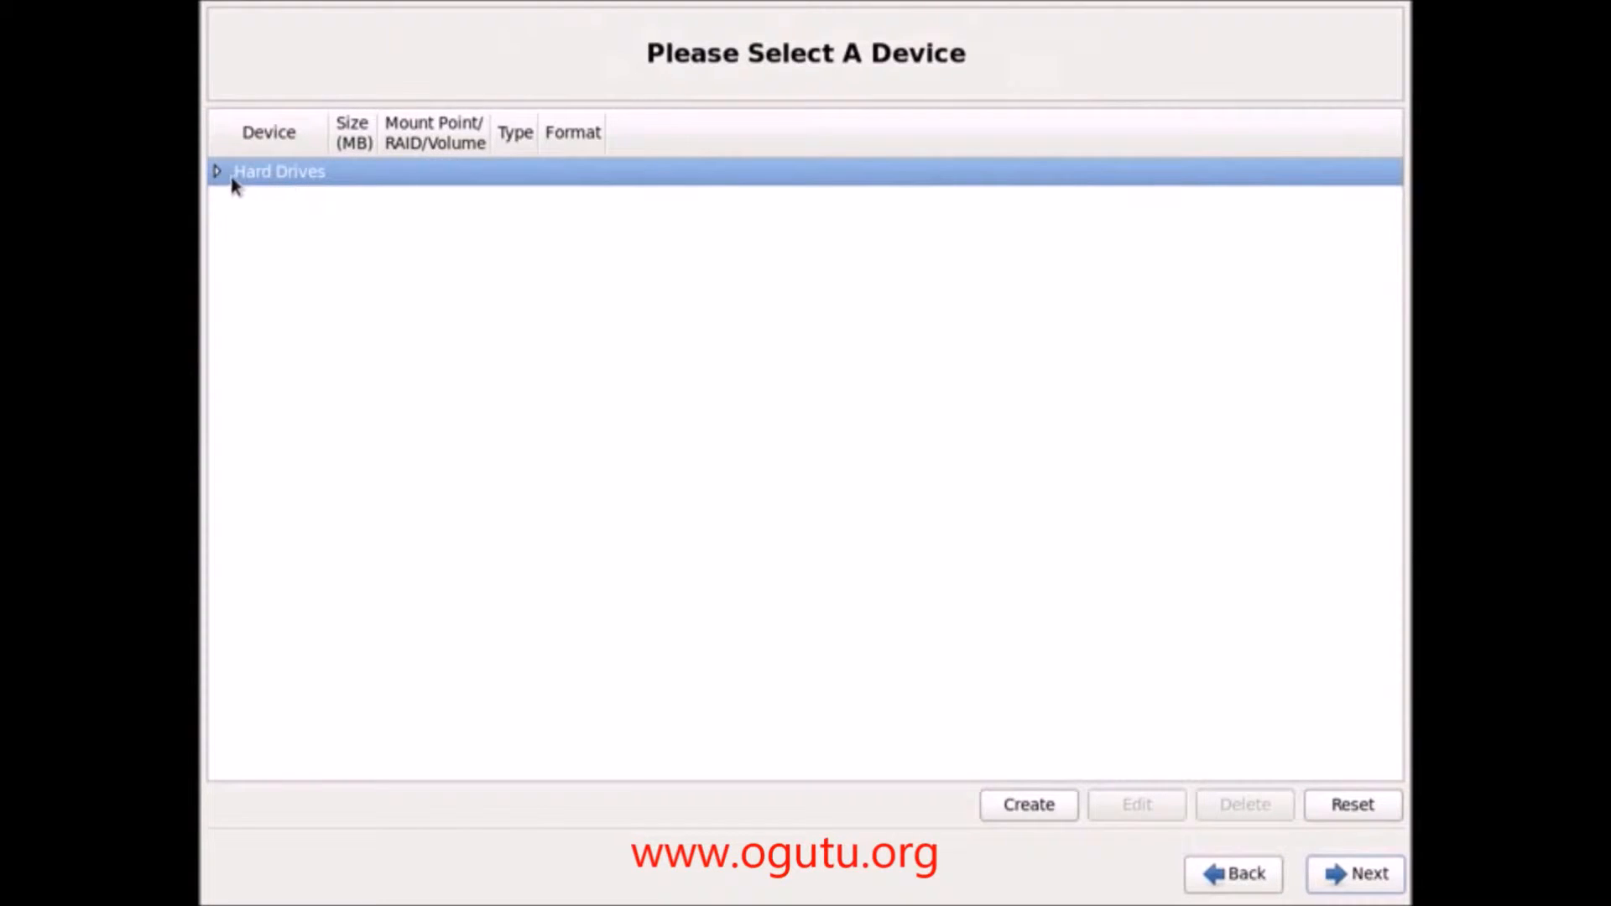
pyautogui.click(217, 172)
pyautogui.click(269, 202)
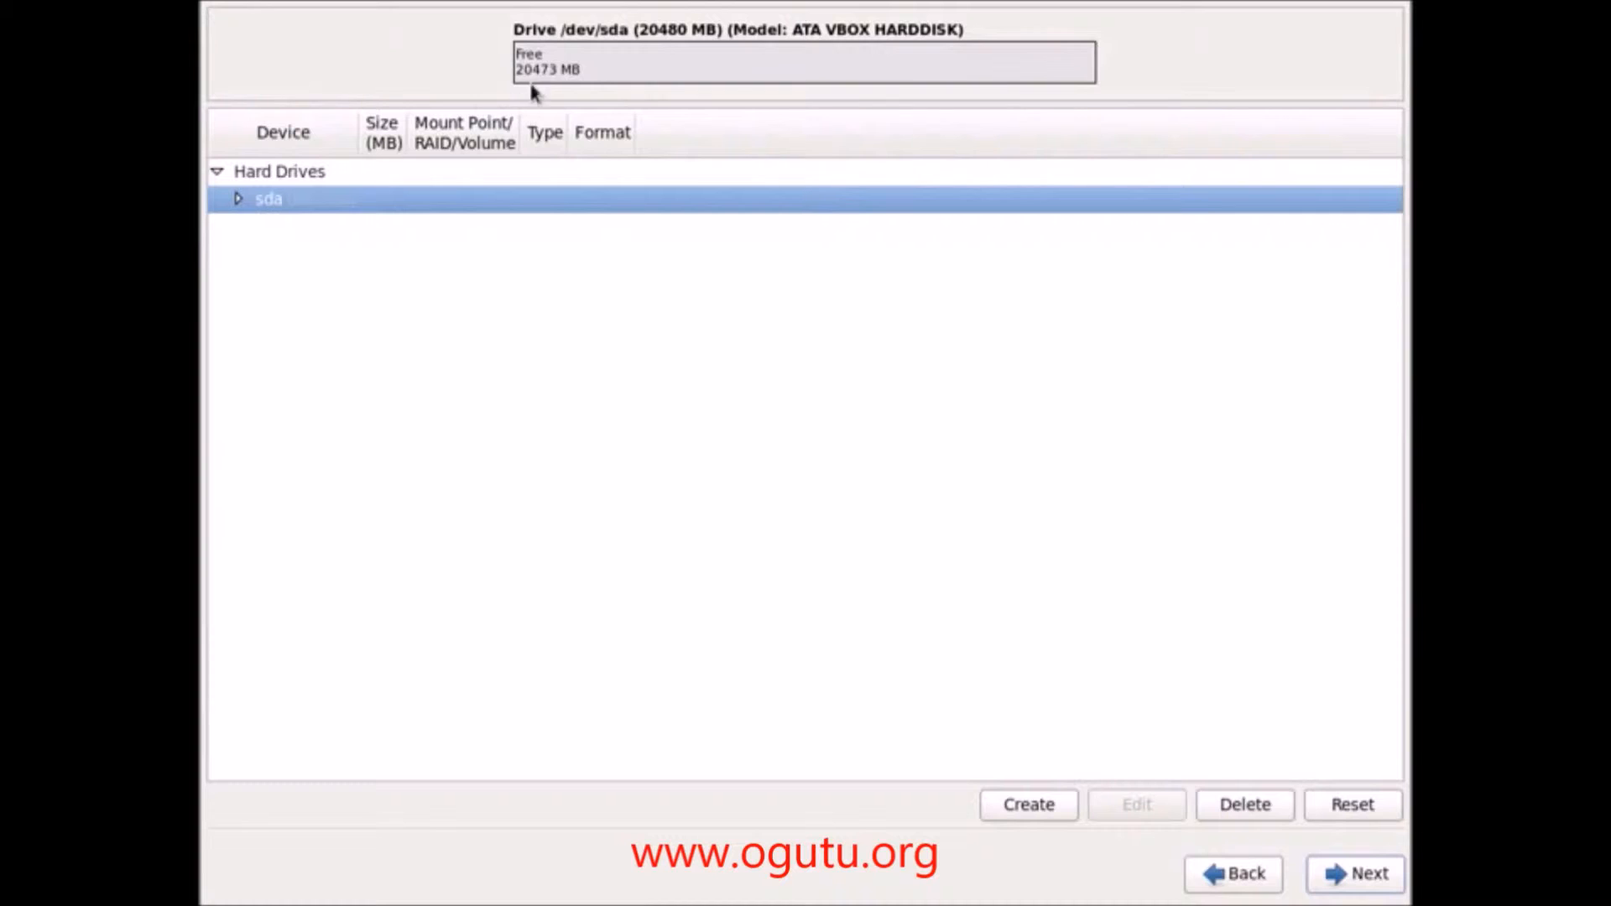
pyautogui.click(237, 200)
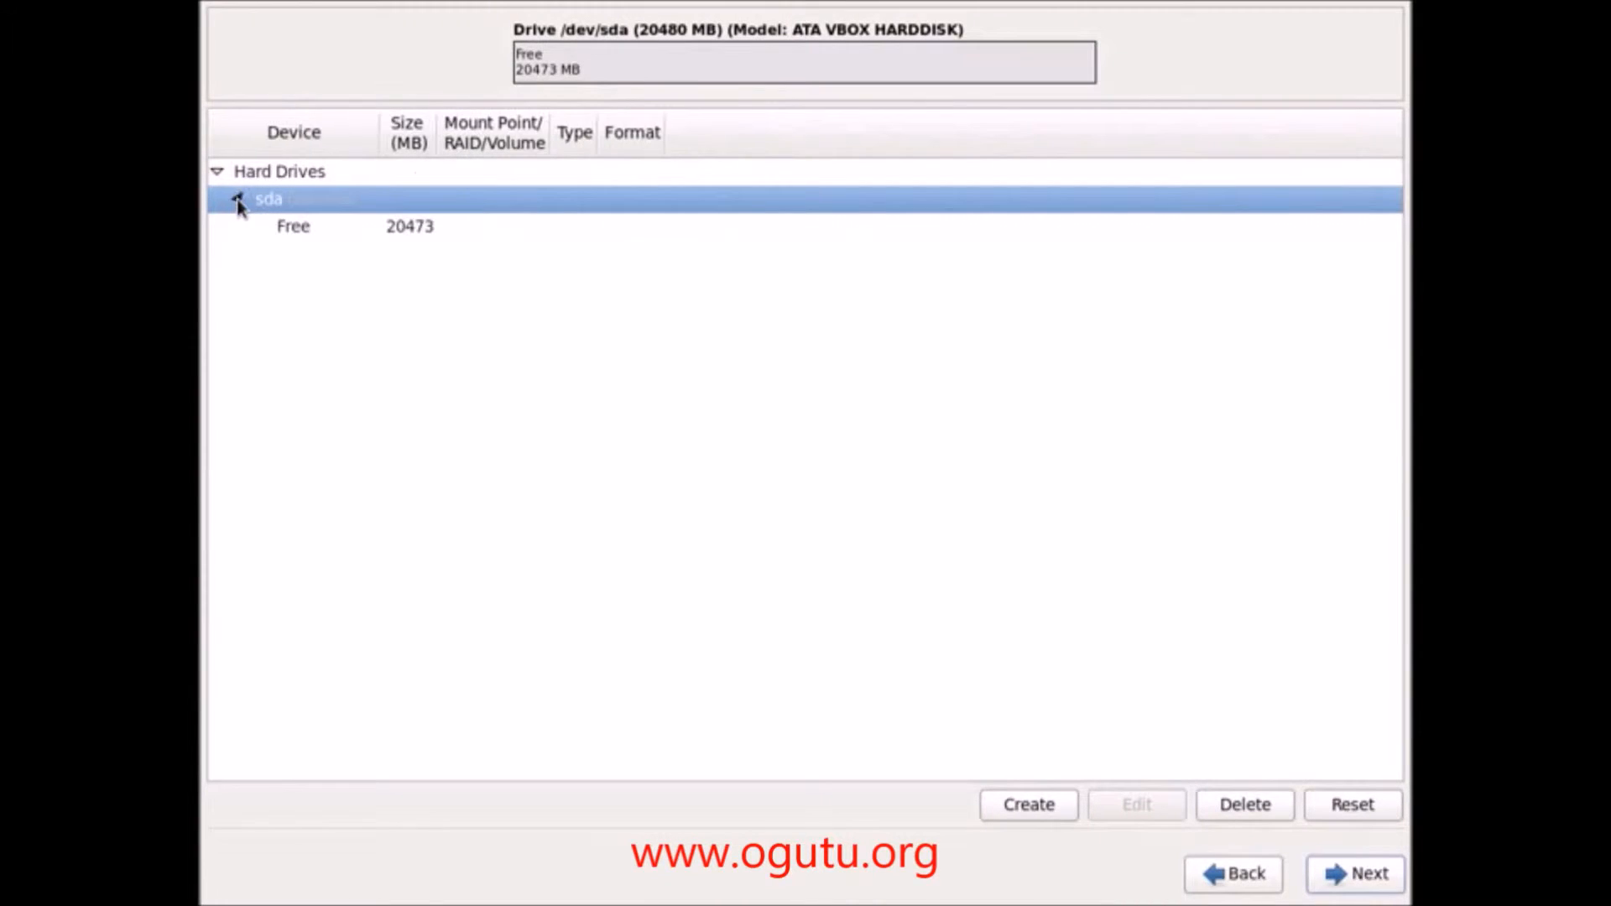
pyautogui.click(267, 228)
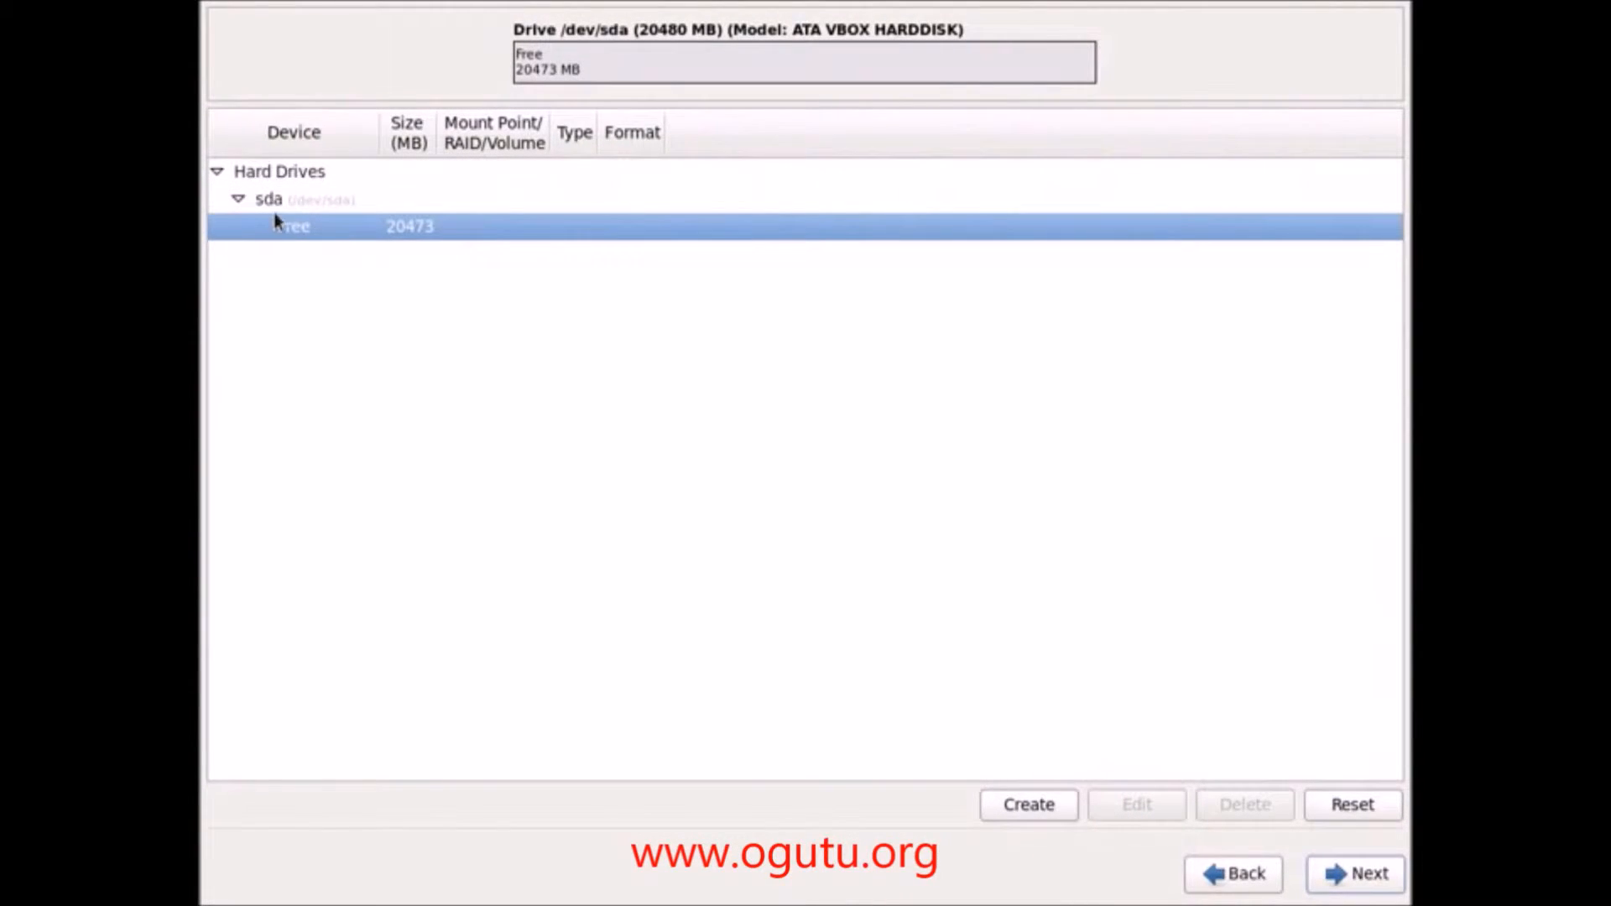
pyautogui.click(346, 206)
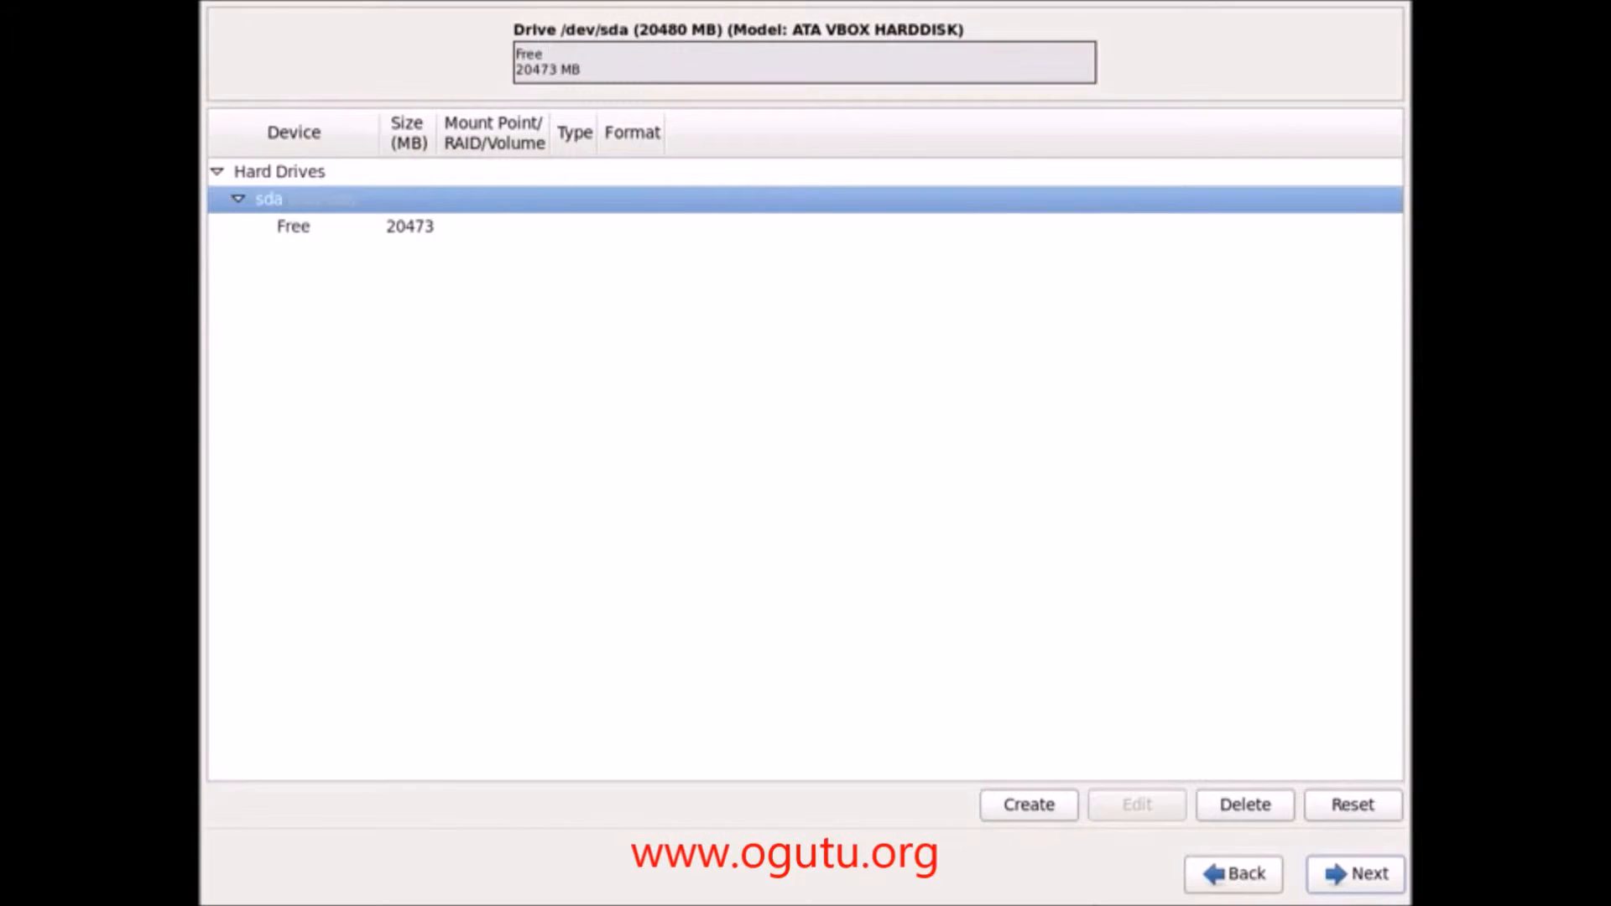
pyautogui.click(1056, 814)
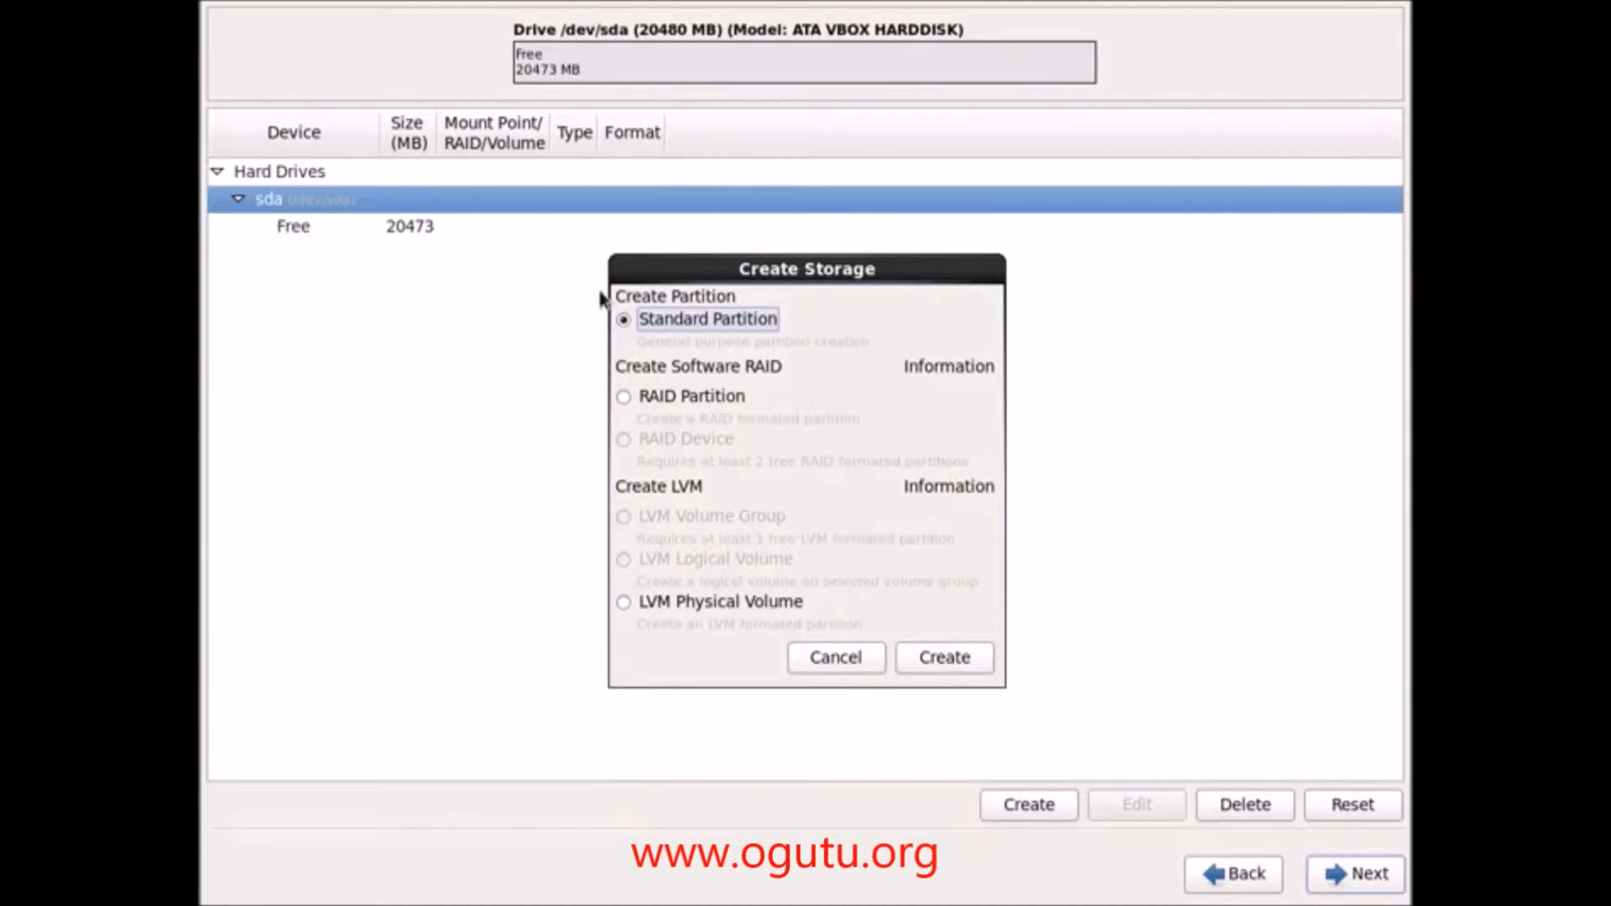
# Step: Create a 10240 MB standard partition mounted at /
pyautogui.click(967, 659)
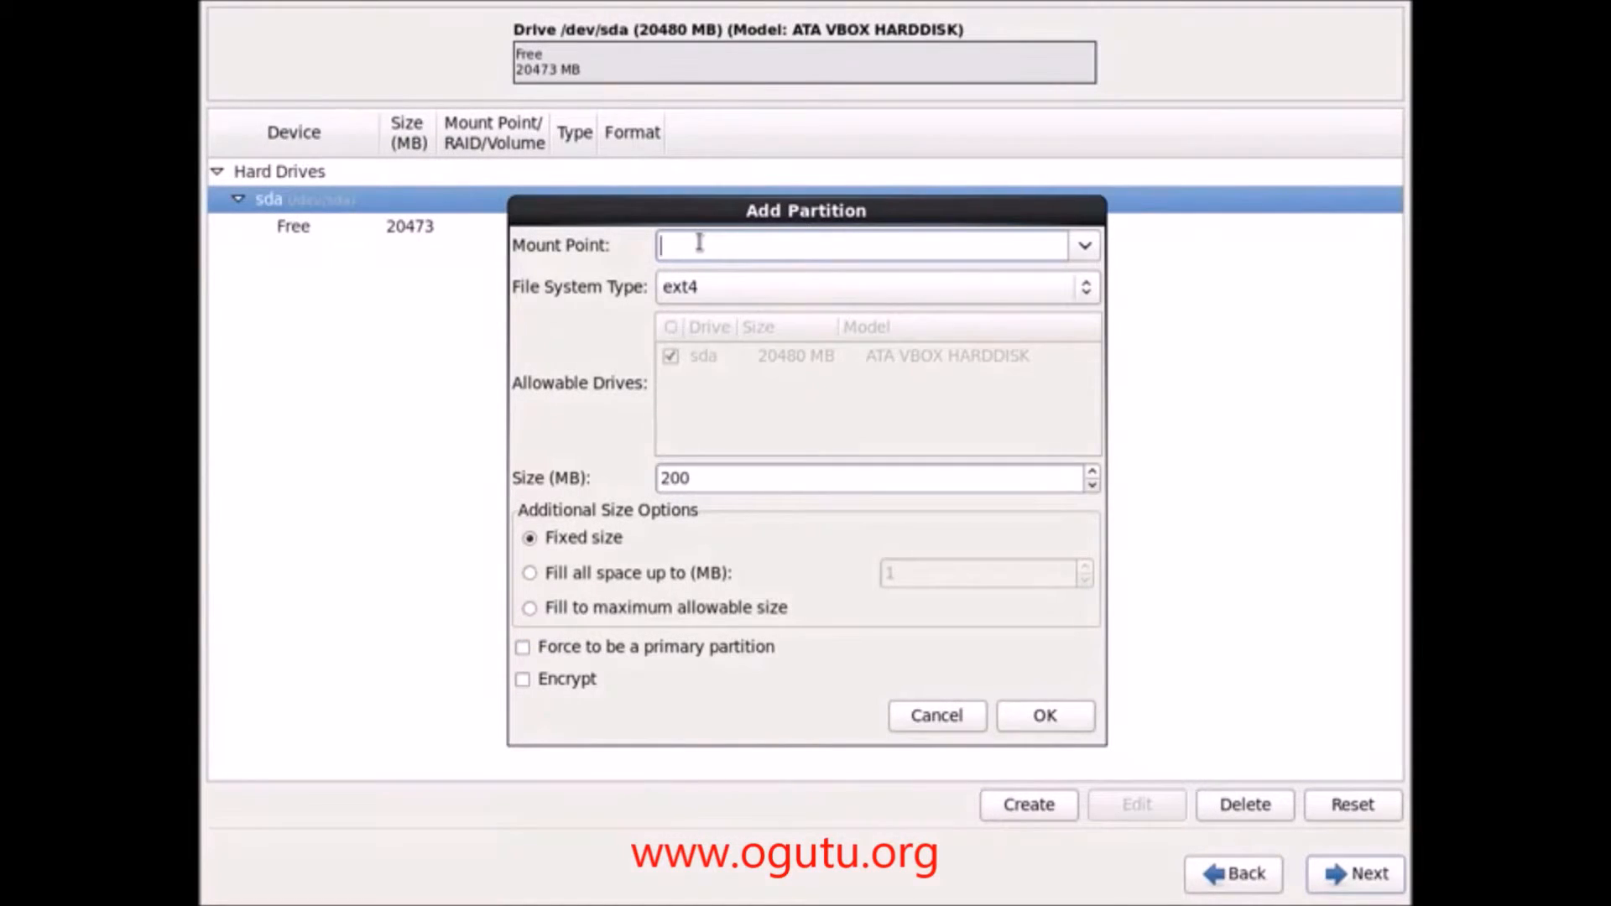
pyautogui.write('/')
pyautogui.moveTo(741, 486); pyautogui.dragTo(612, 477)
pyautogui.write('10240')
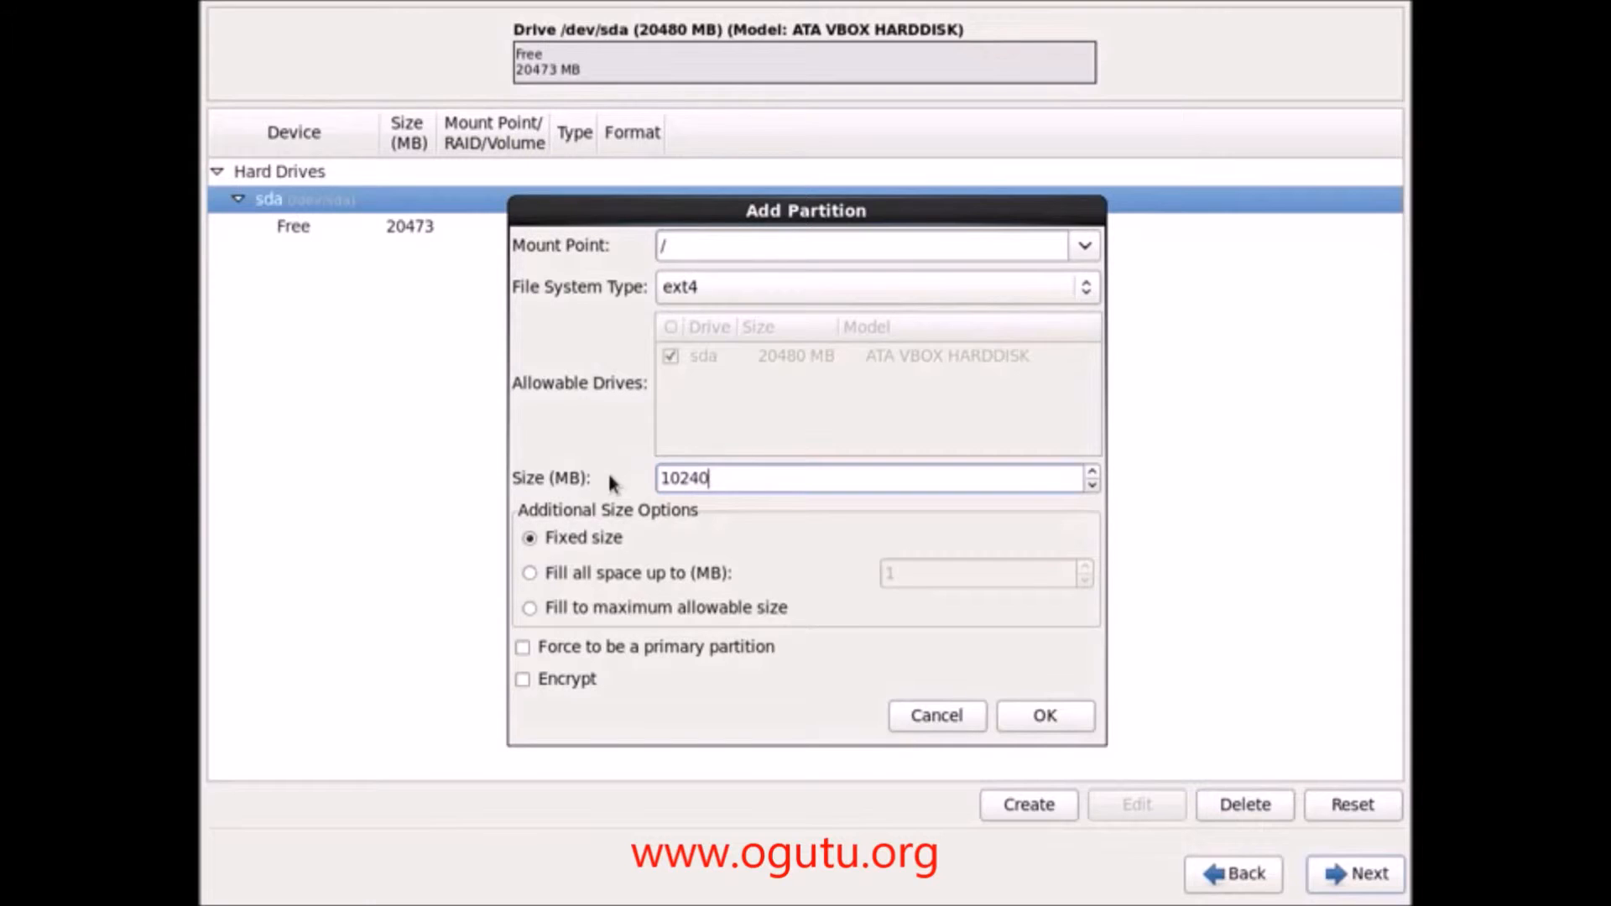
pyautogui.moveTo(690, 479); pyautogui.dragTo(716, 480)
pyautogui.click(1020, 720)
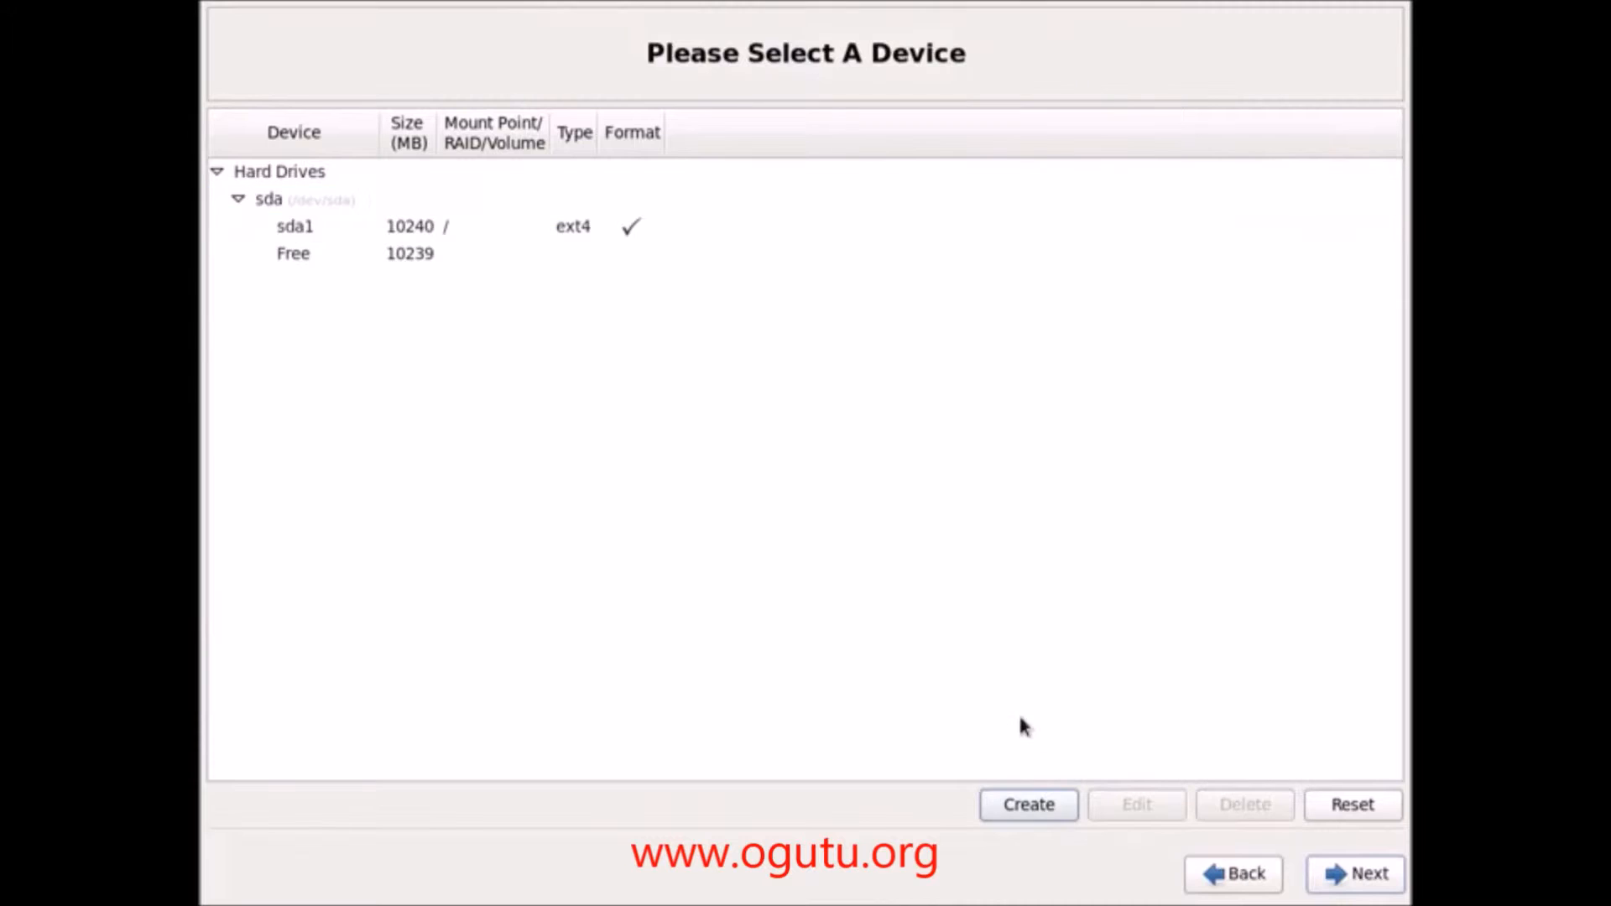
# Step: Add a 2048 MB standard partition at /home, then start new storage in the 8191 MB free space
pyautogui.click(374, 267)
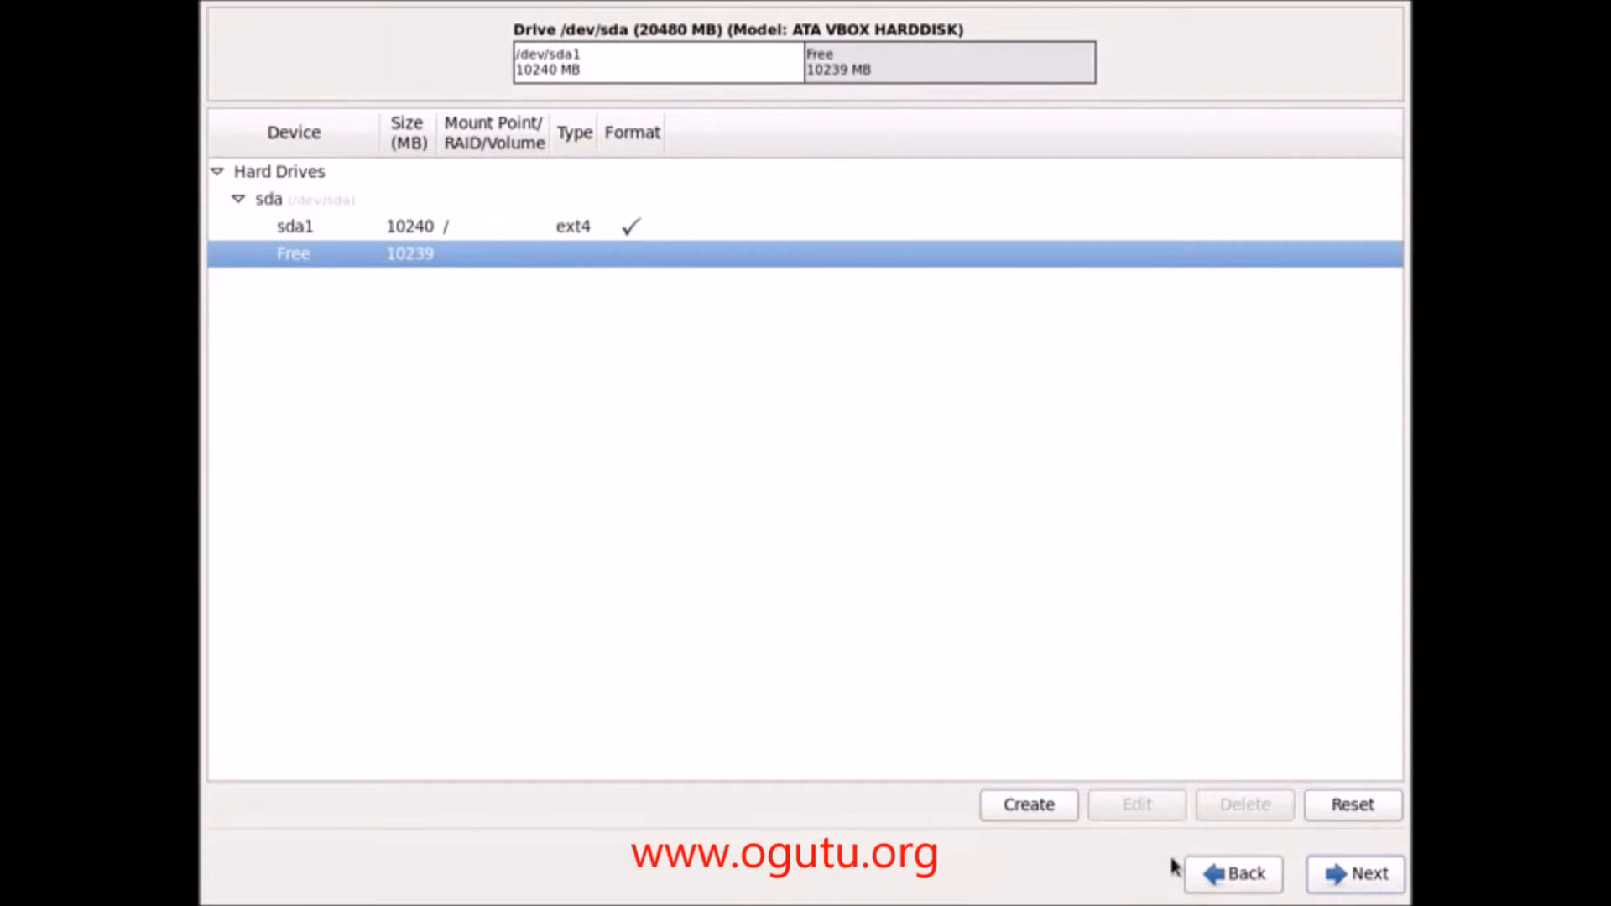
pyautogui.click(1049, 809)
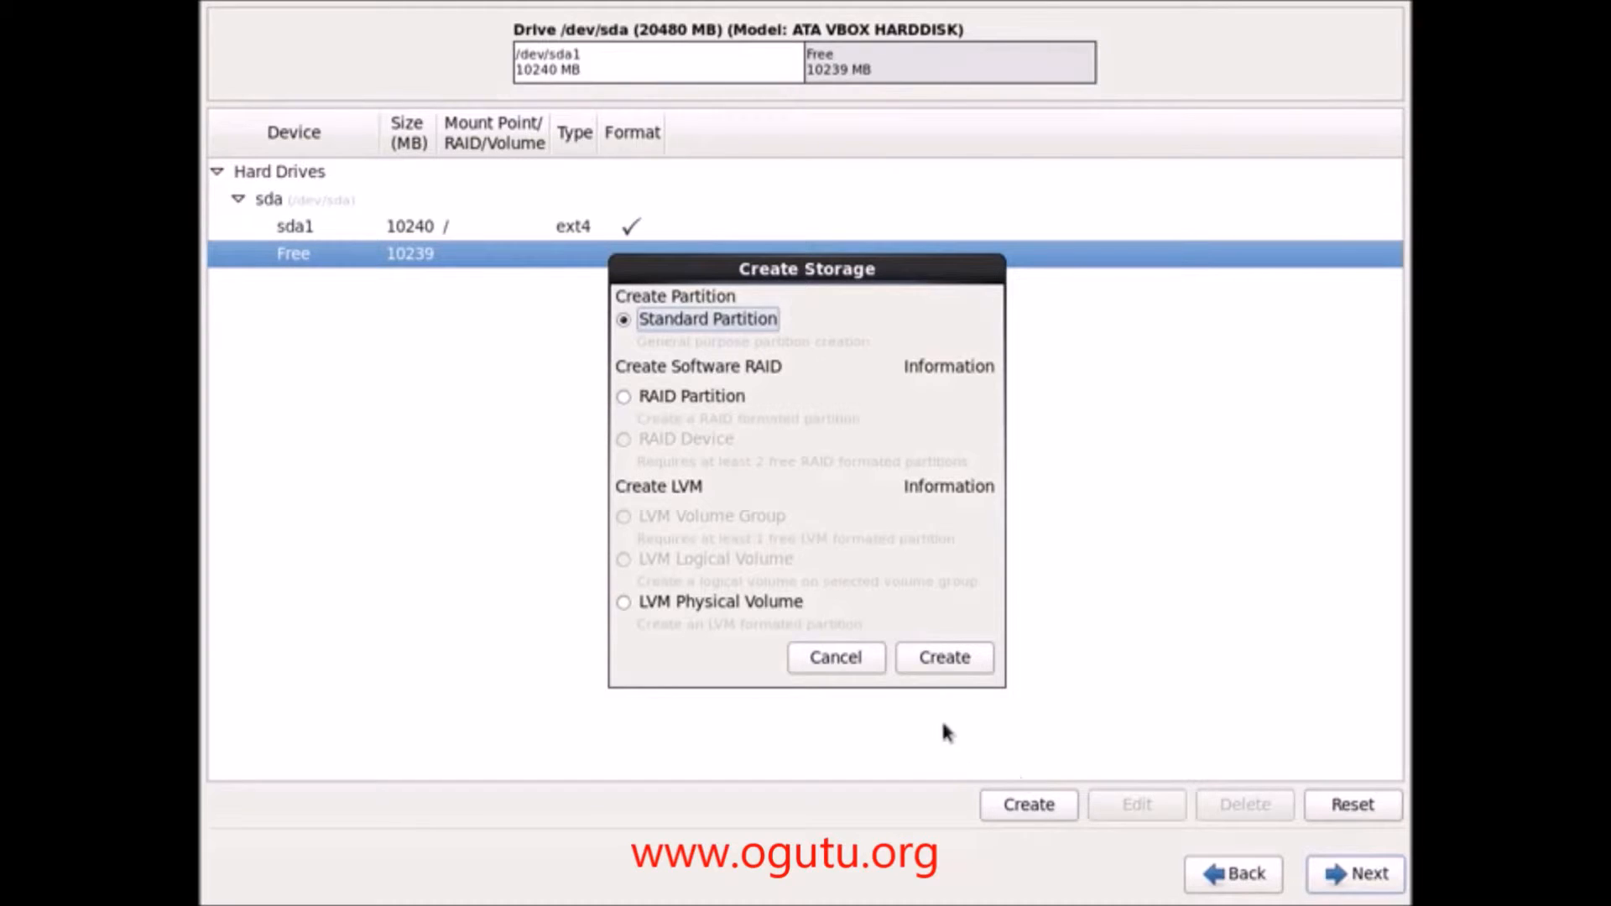
pyautogui.click(946, 663)
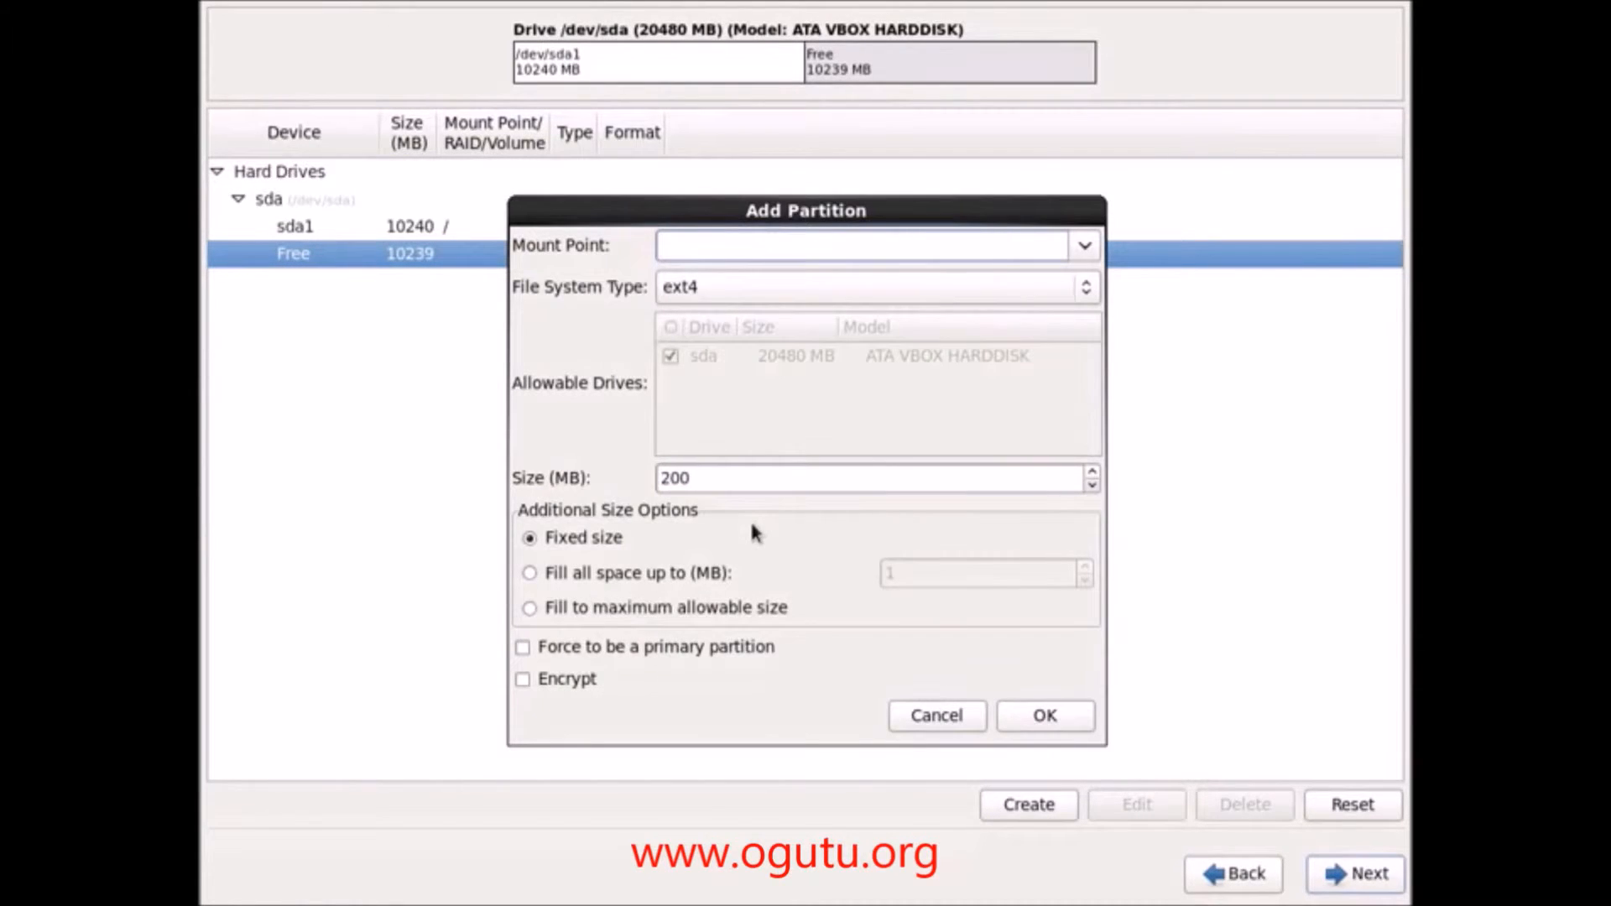
pyautogui.write('/home')
pyautogui.click(704, 483)
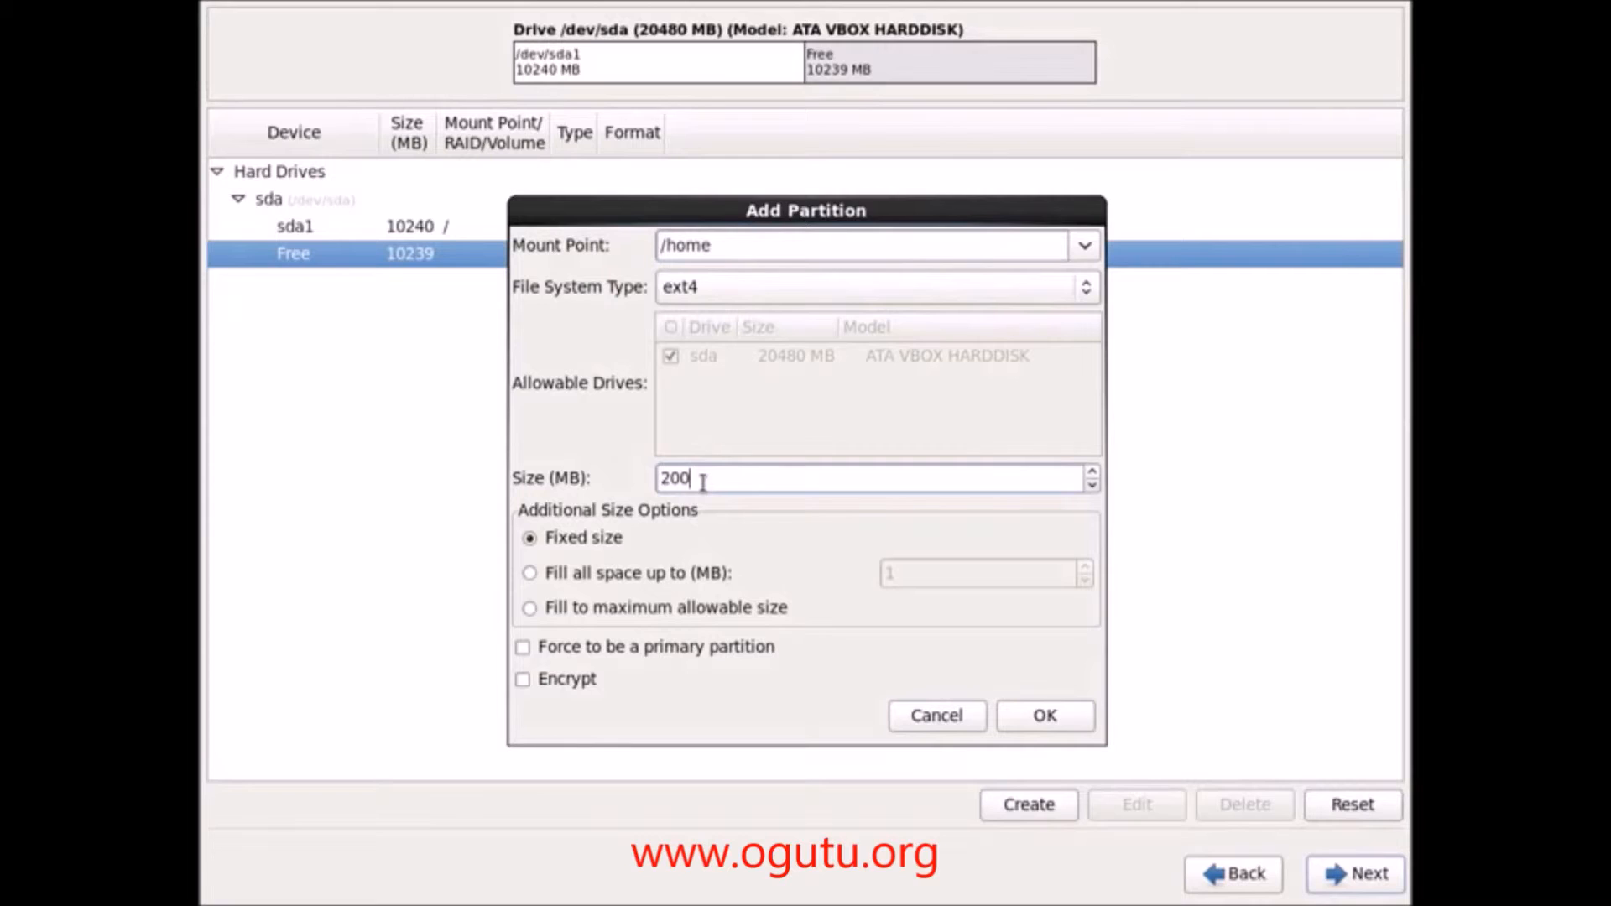
pyautogui.moveTo(704, 484); pyautogui.dragTo(647, 479)
pyautogui.write('2048')
pyautogui.click(1031, 719)
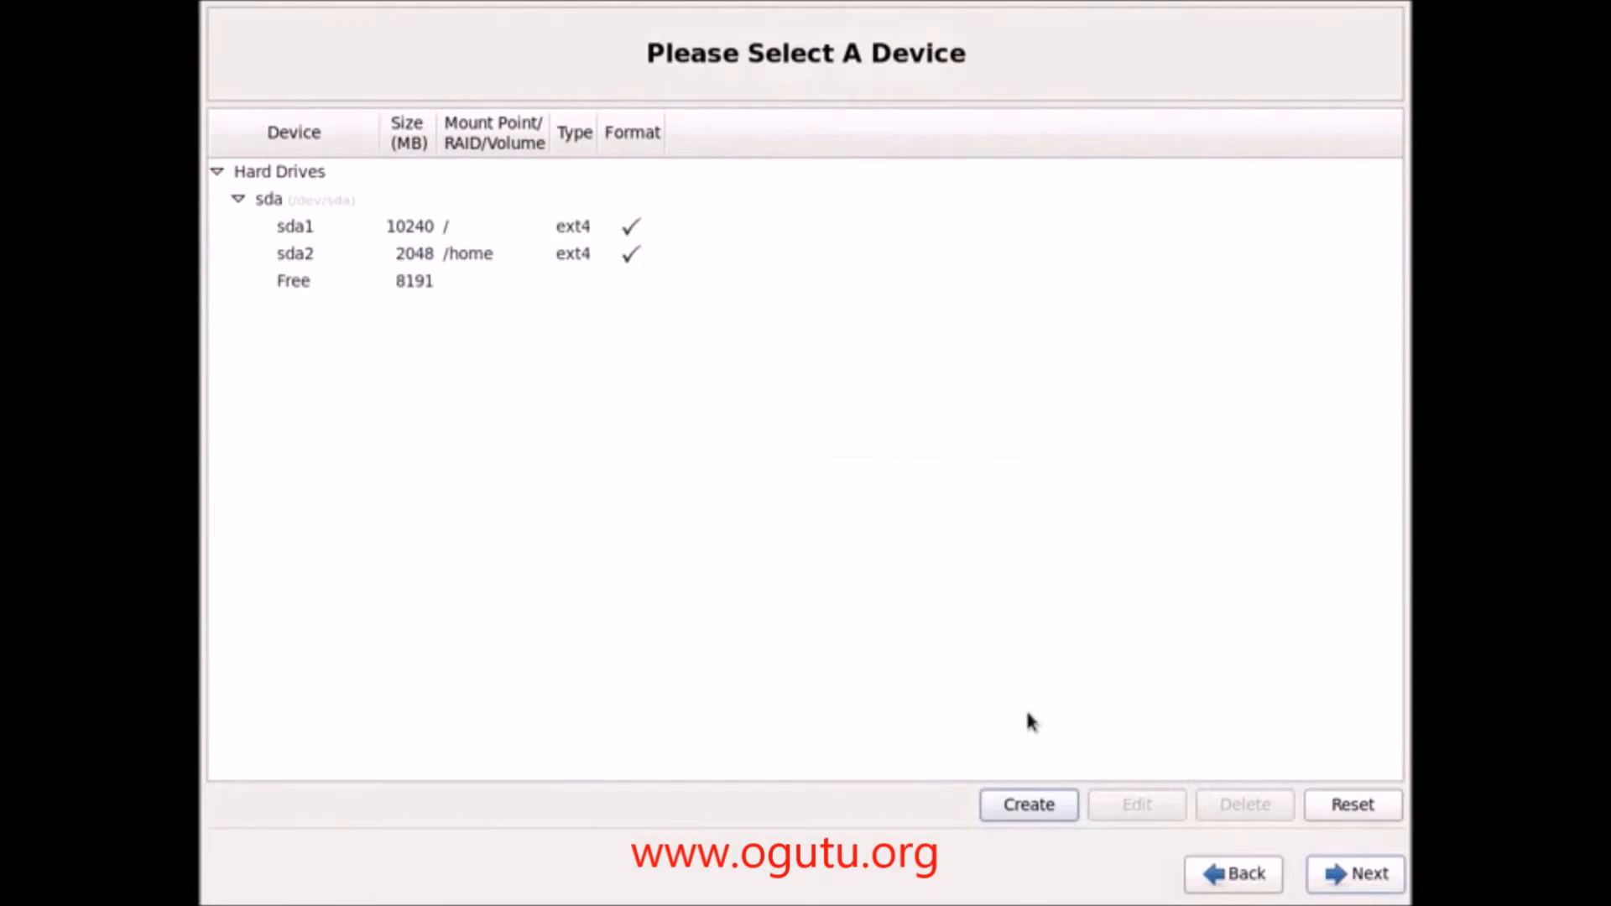
pyautogui.click(397, 281)
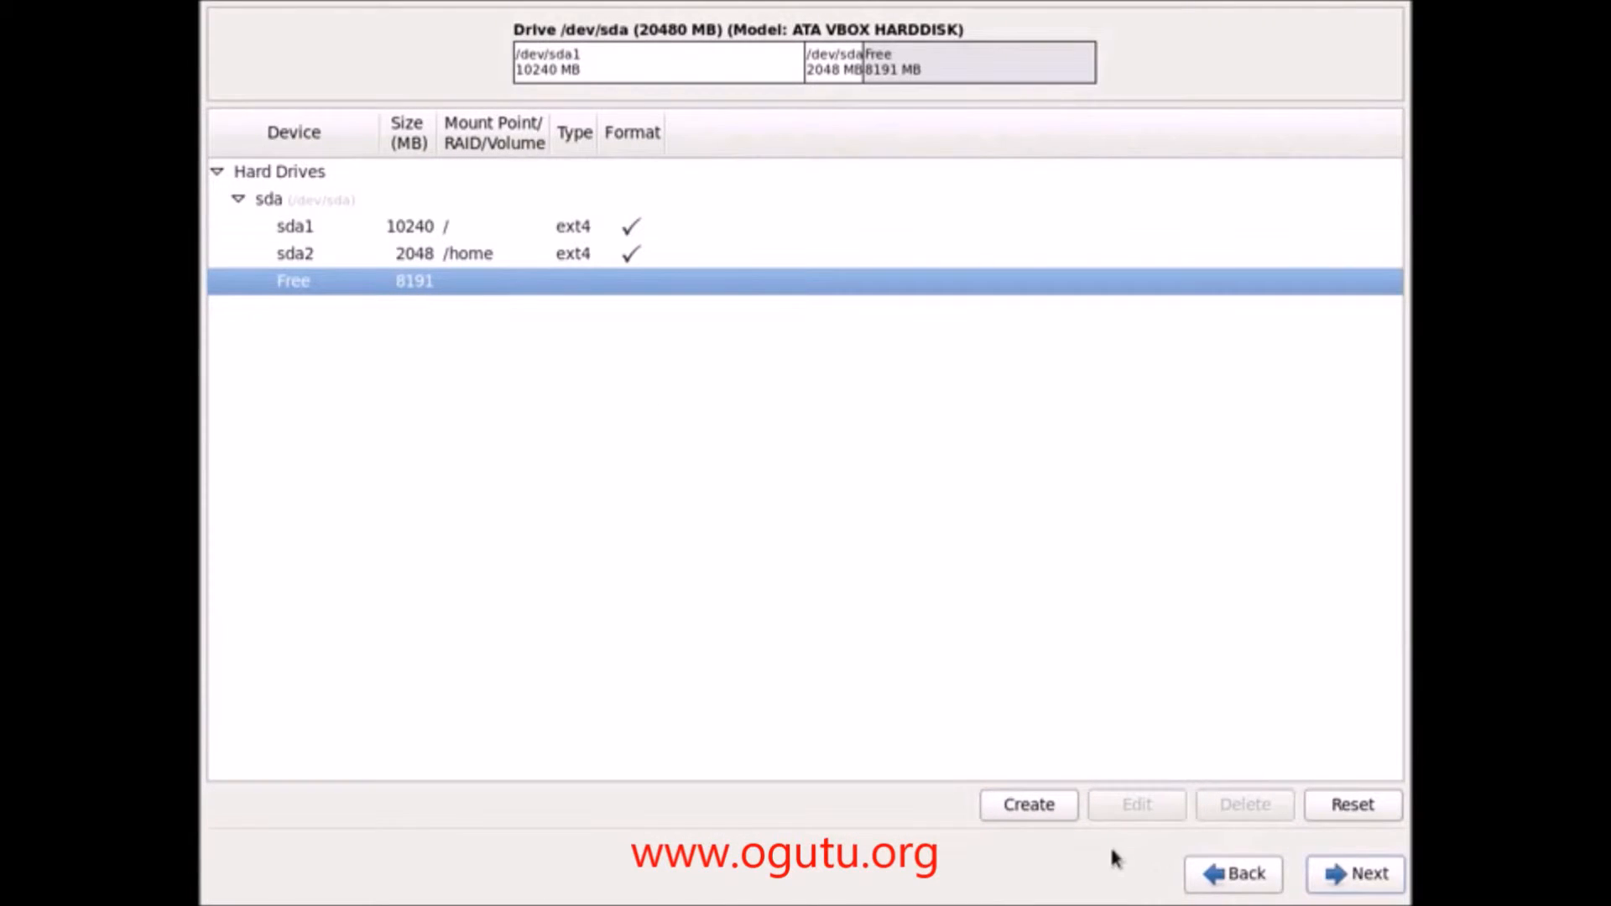
pyautogui.click(1029, 805)
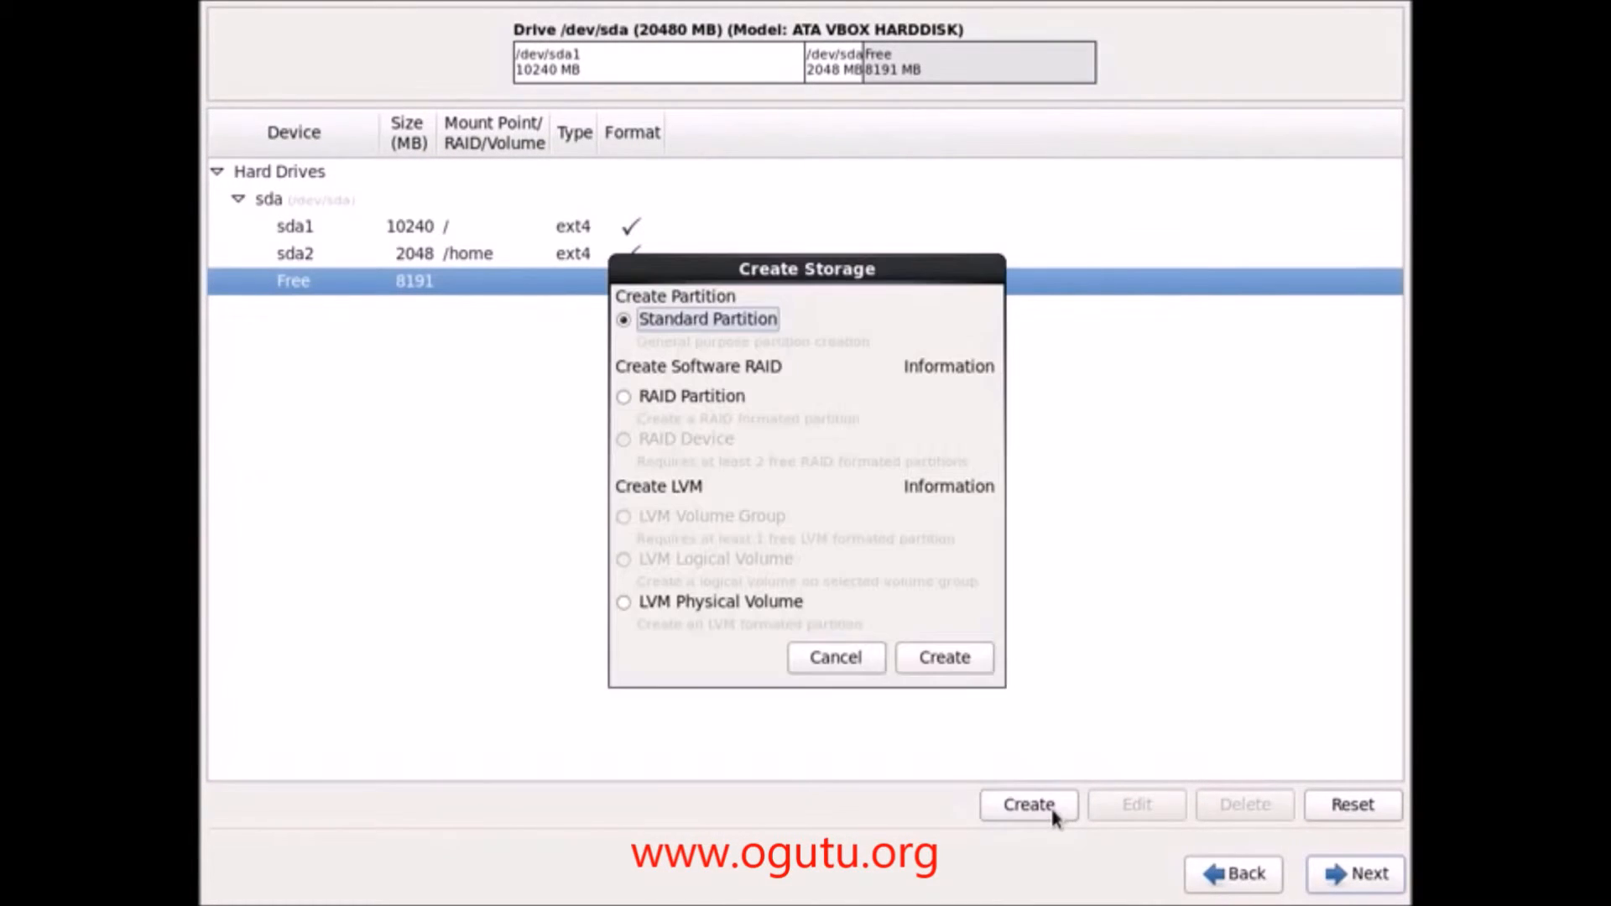
# Step: Create a standard partition mounted at /var with size 4096 MB
pyautogui.click(926, 660)
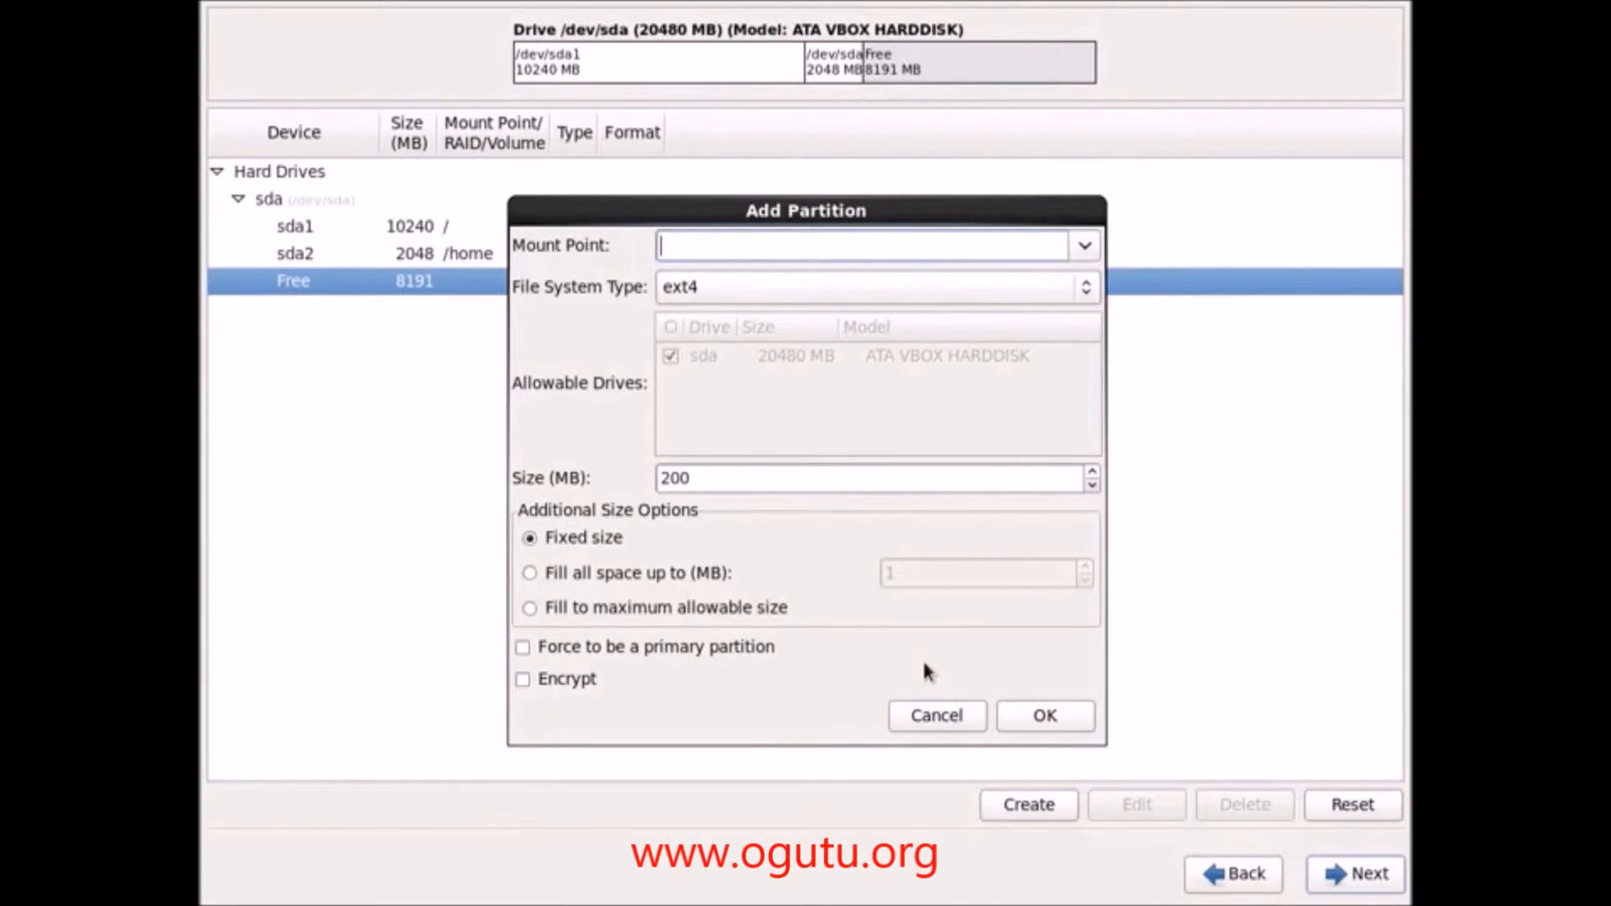
pyautogui.write('/var')
pyautogui.moveTo(747, 483); pyautogui.dragTo(537, 461)
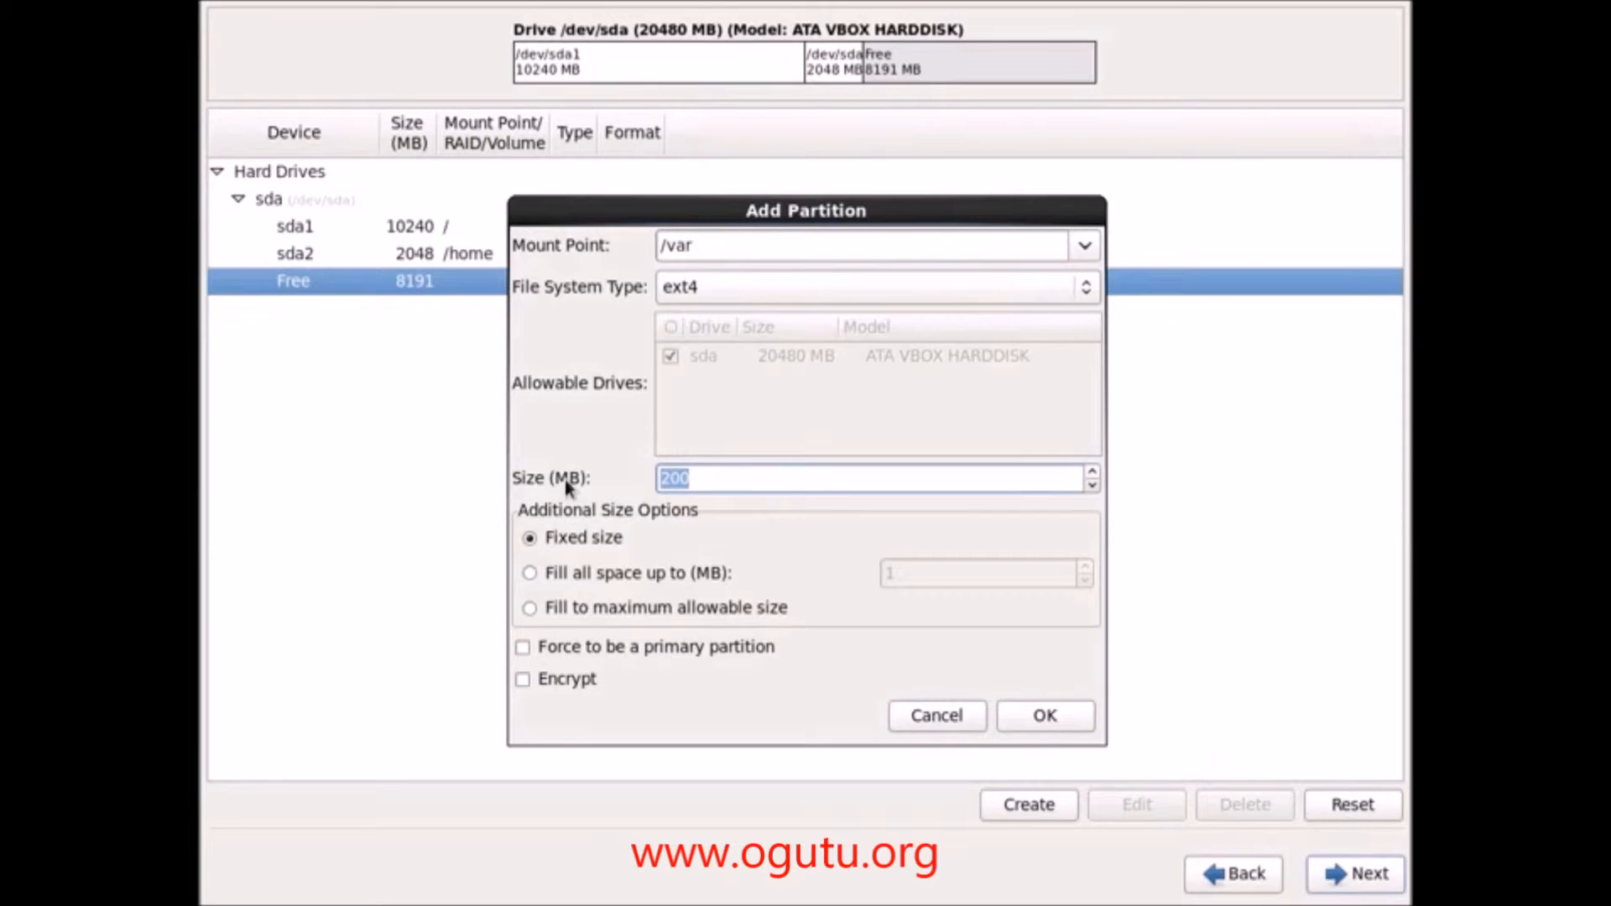
pyautogui.write('4096')
pyautogui.click(1054, 725)
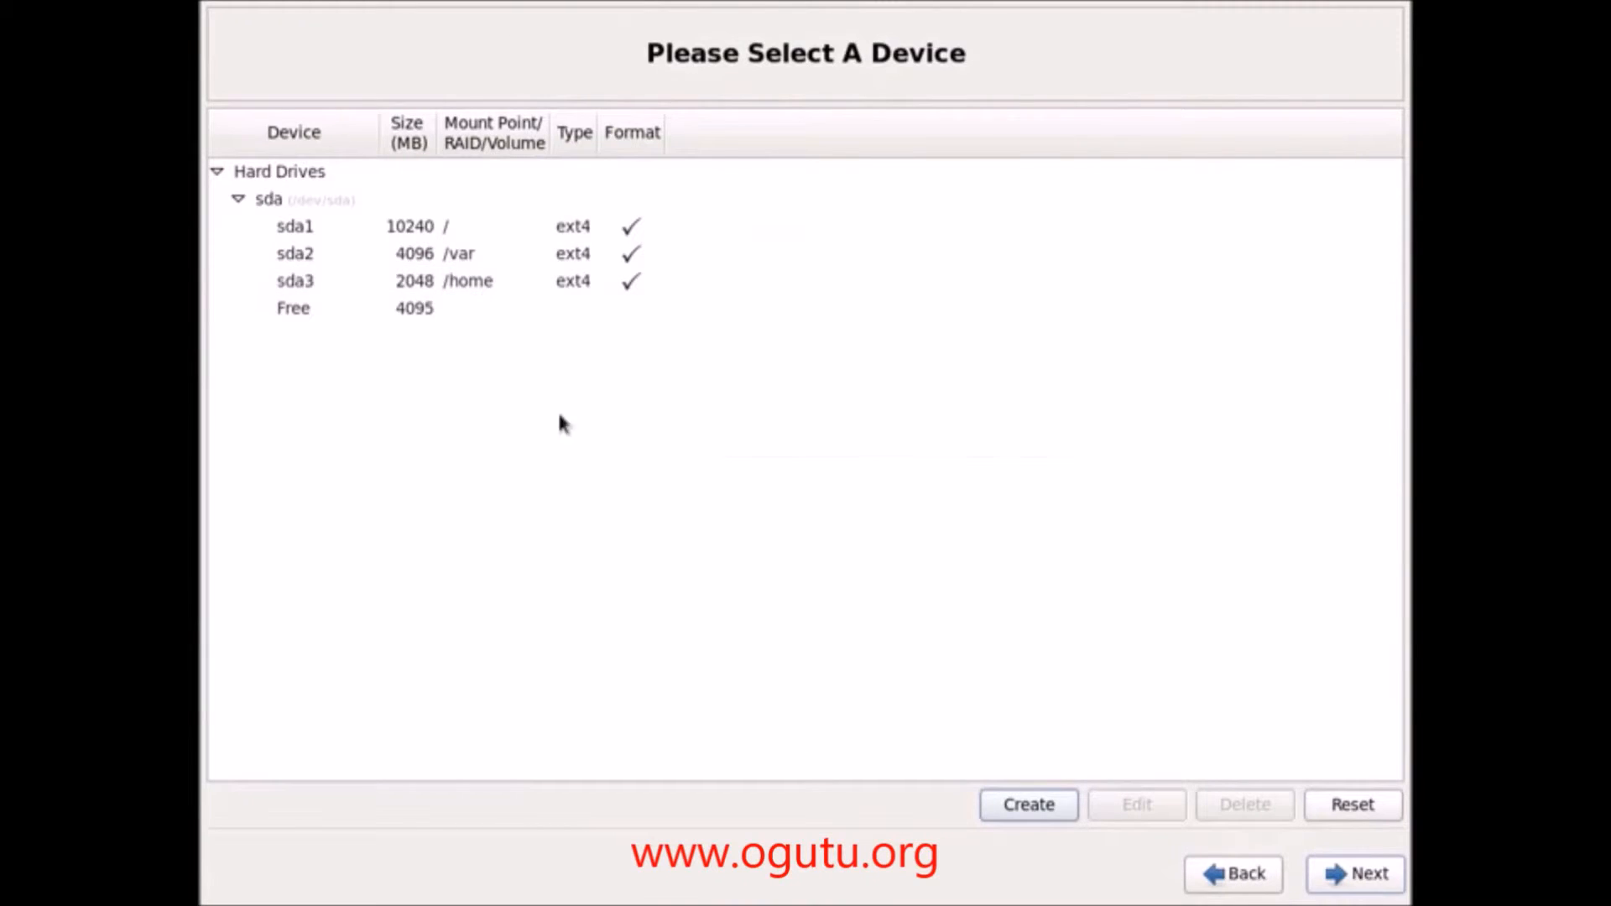
# Step: Create a 2500 MB standard partition mounted at /opt in the 4095 MB free space
pyautogui.click(418, 309)
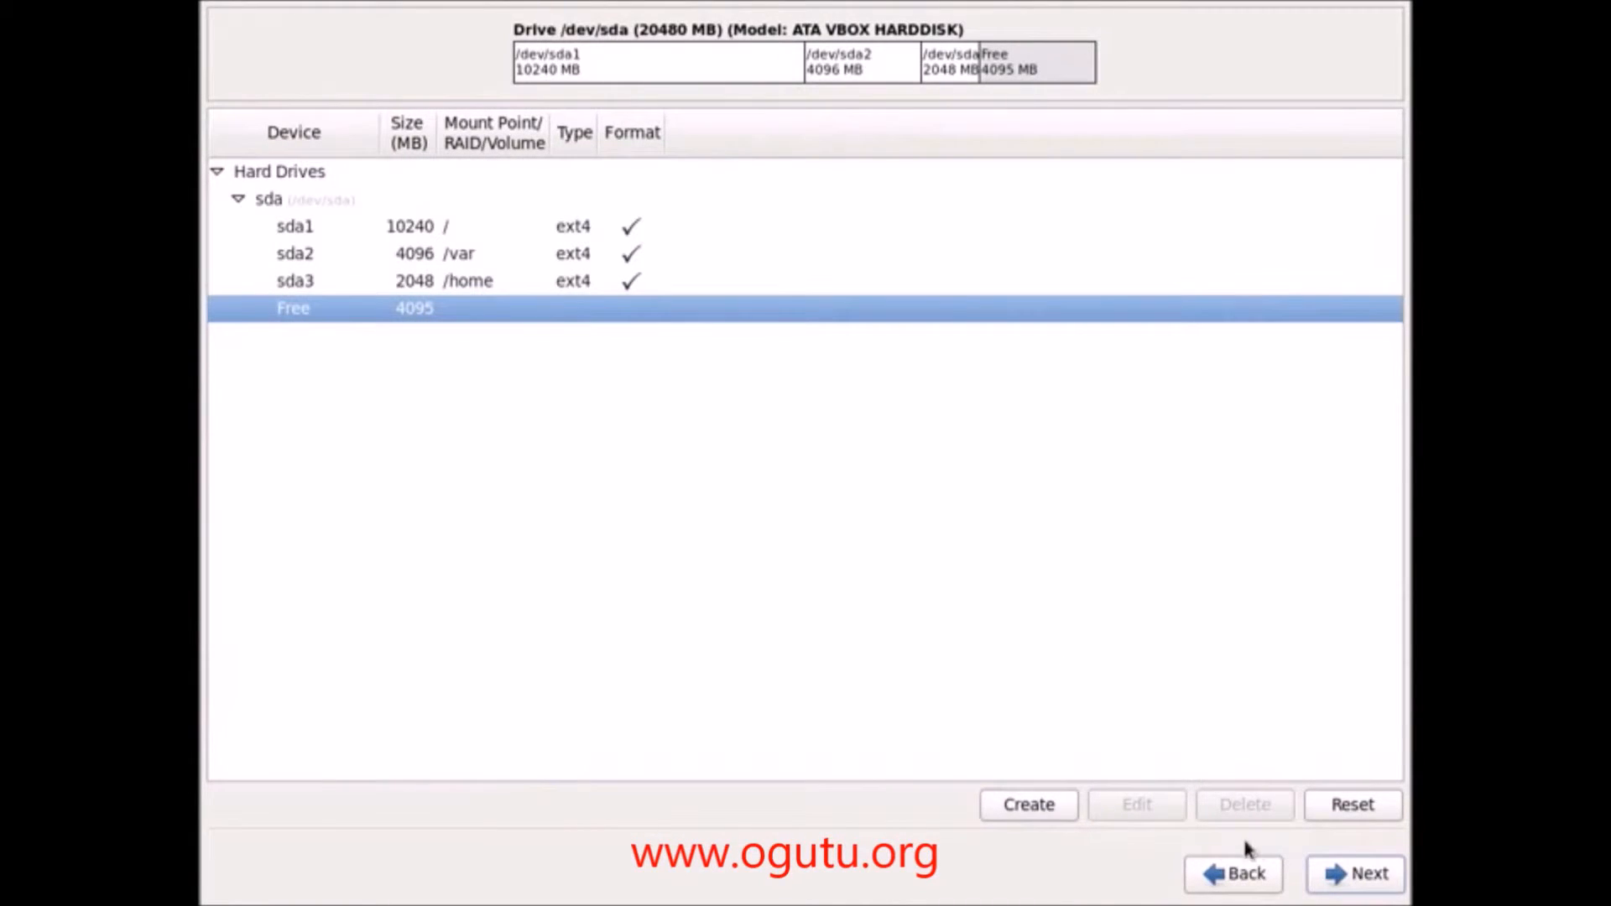
pyautogui.click(1028, 806)
pyautogui.click(931, 659)
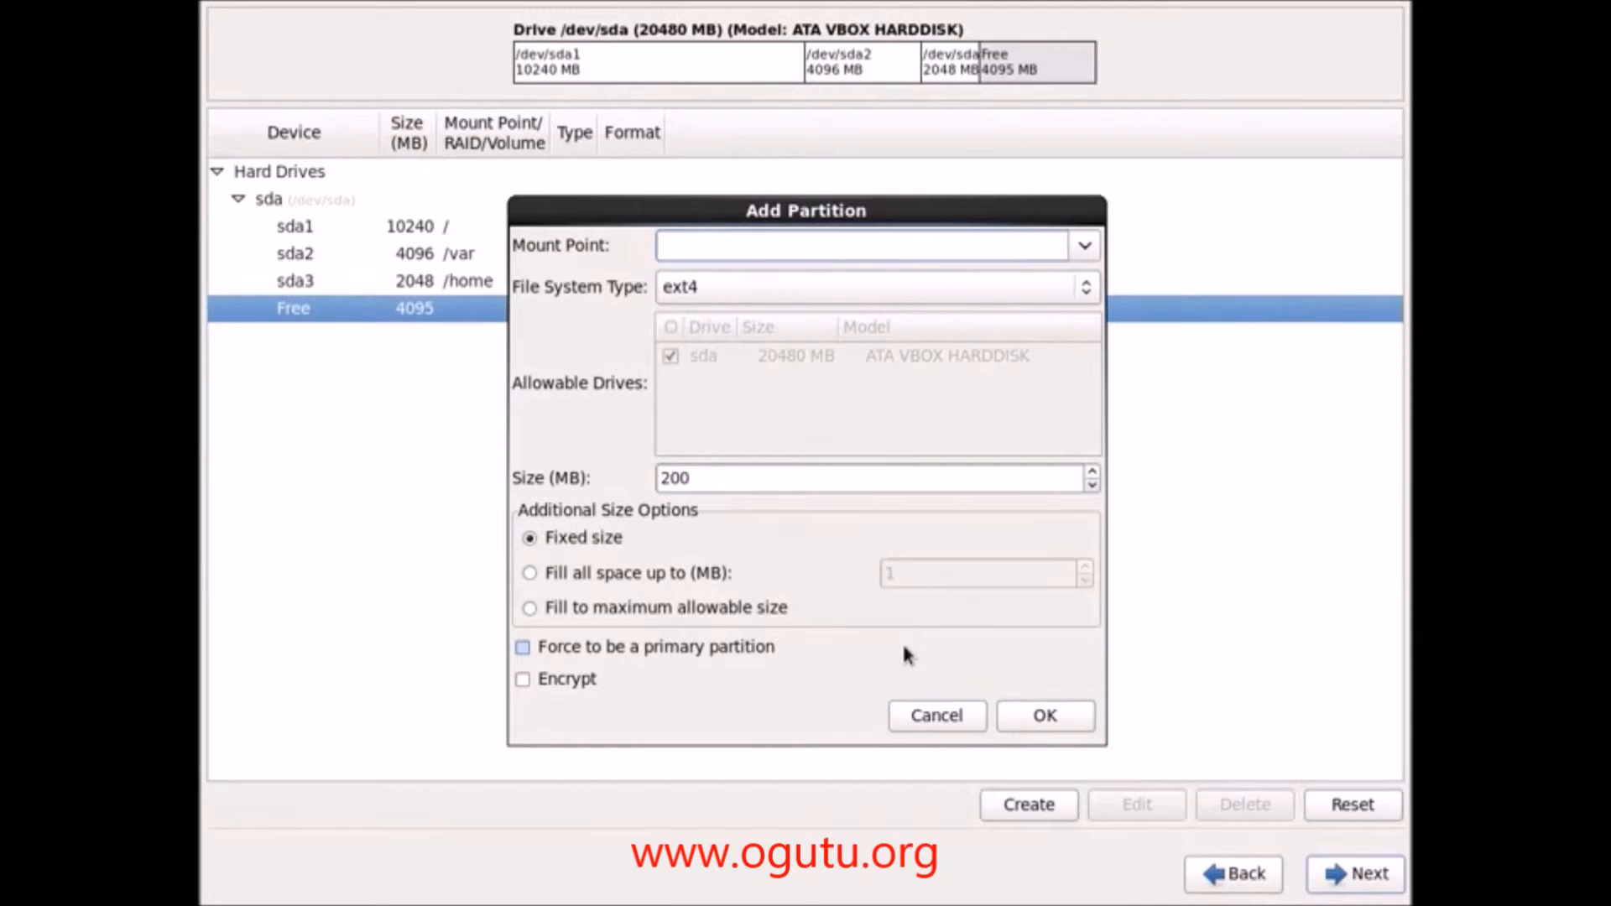
pyautogui.write('/opt')
pyautogui.click(669, 476)
pyautogui.moveTo(653, 481); pyautogui.dragTo(695, 480)
pyautogui.write('2500')
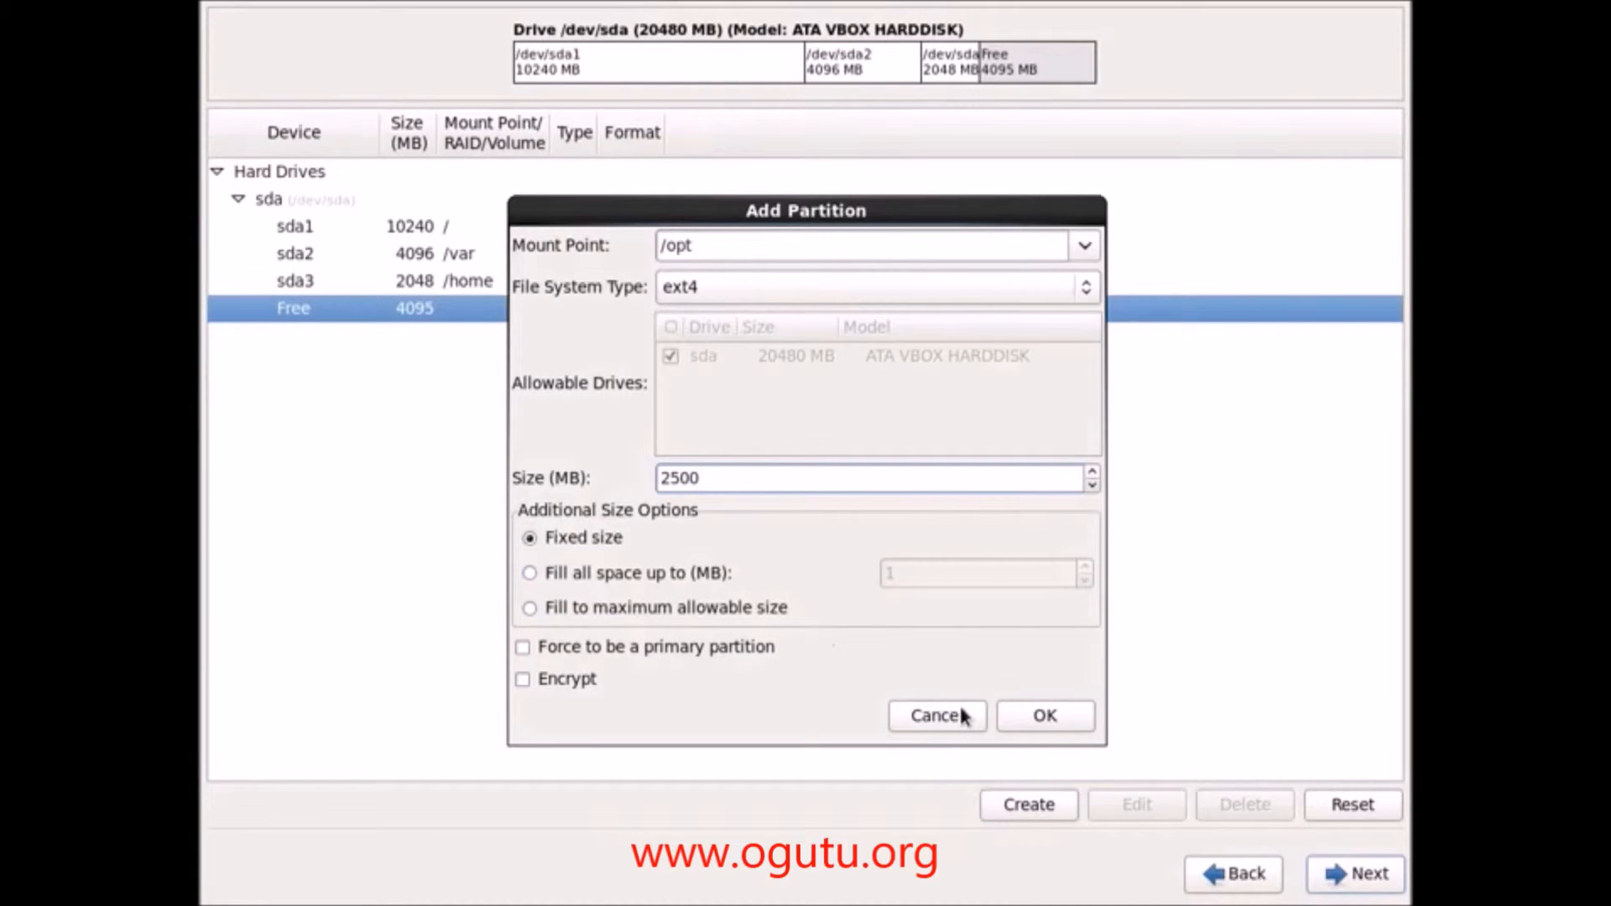
pyautogui.click(1035, 716)
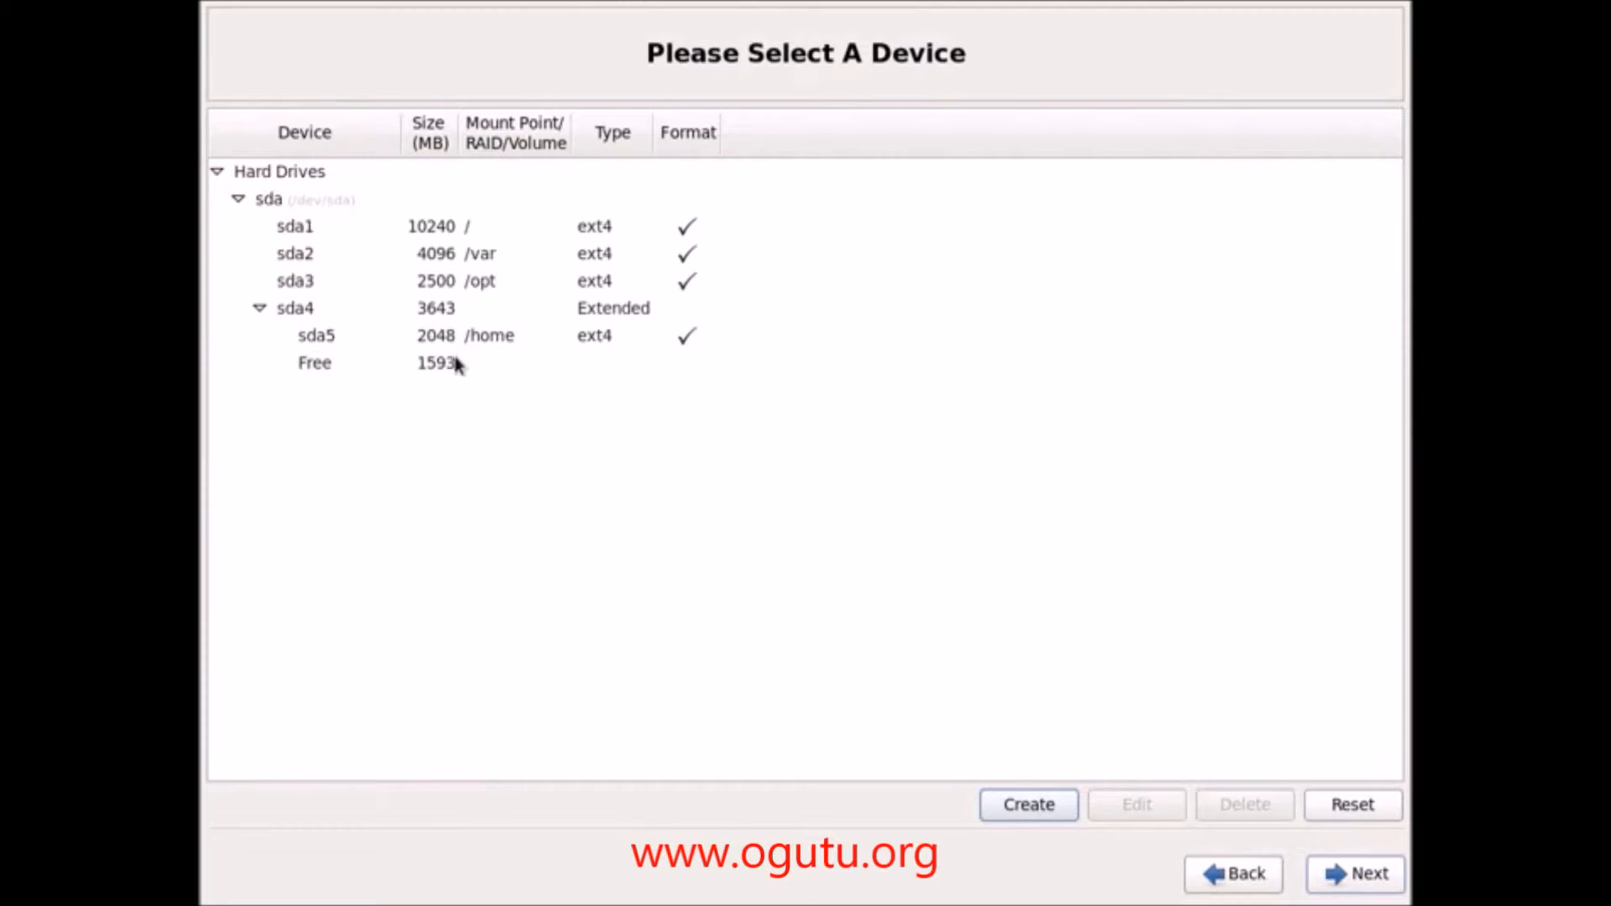
# Step: Create a swap standard partition filling all the remaining 1593 MB of free space
pyautogui.click(491, 285)
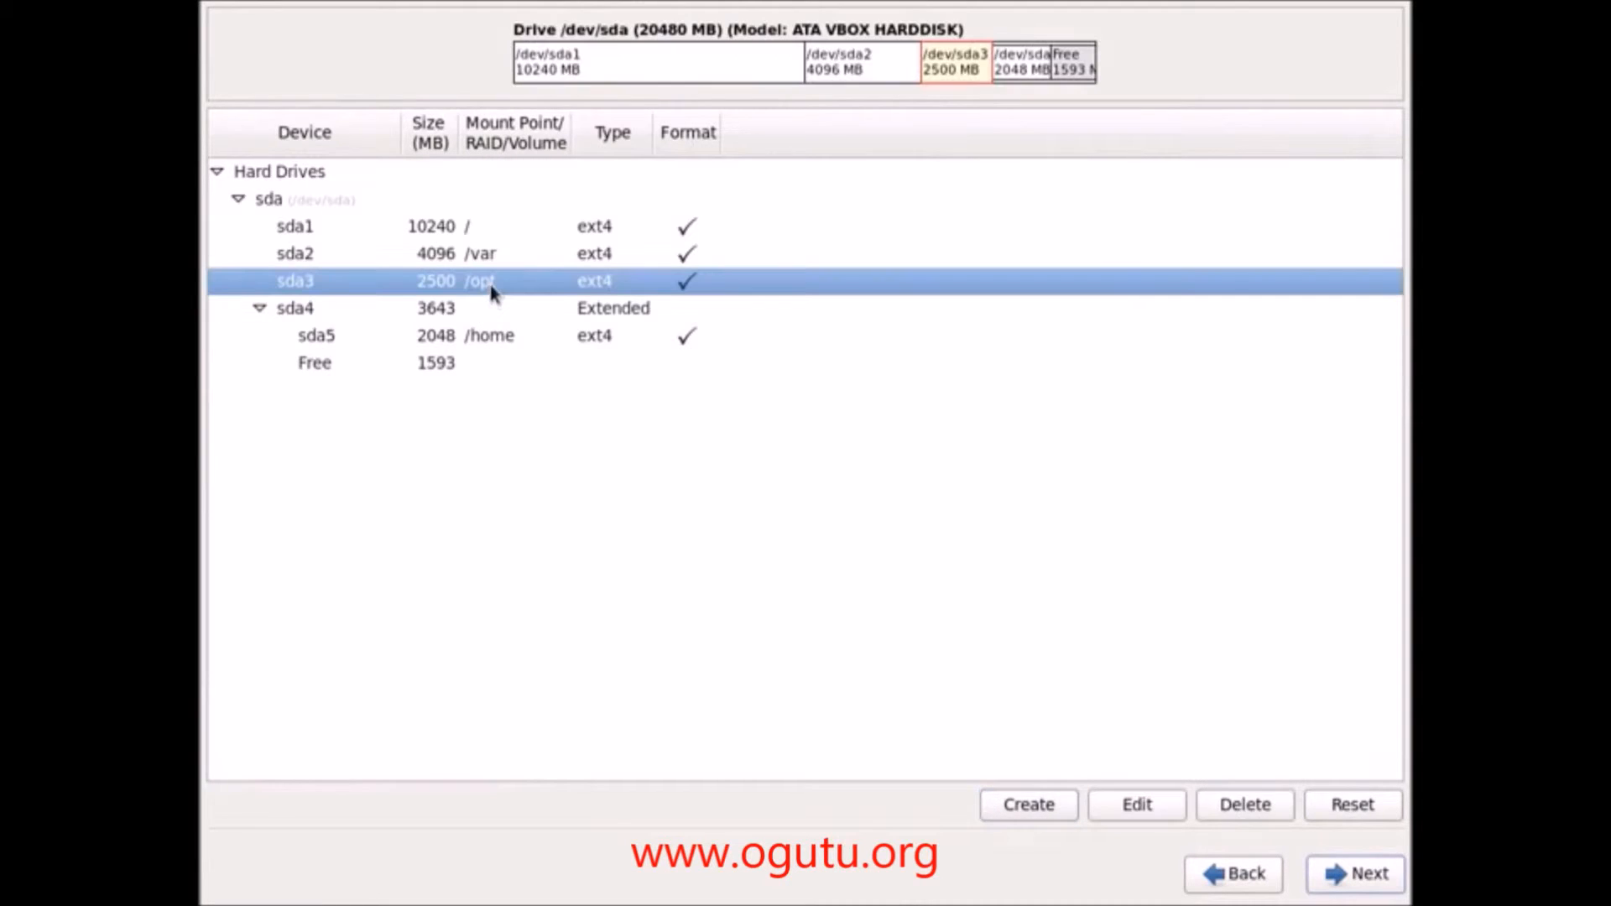
pyautogui.click(462, 361)
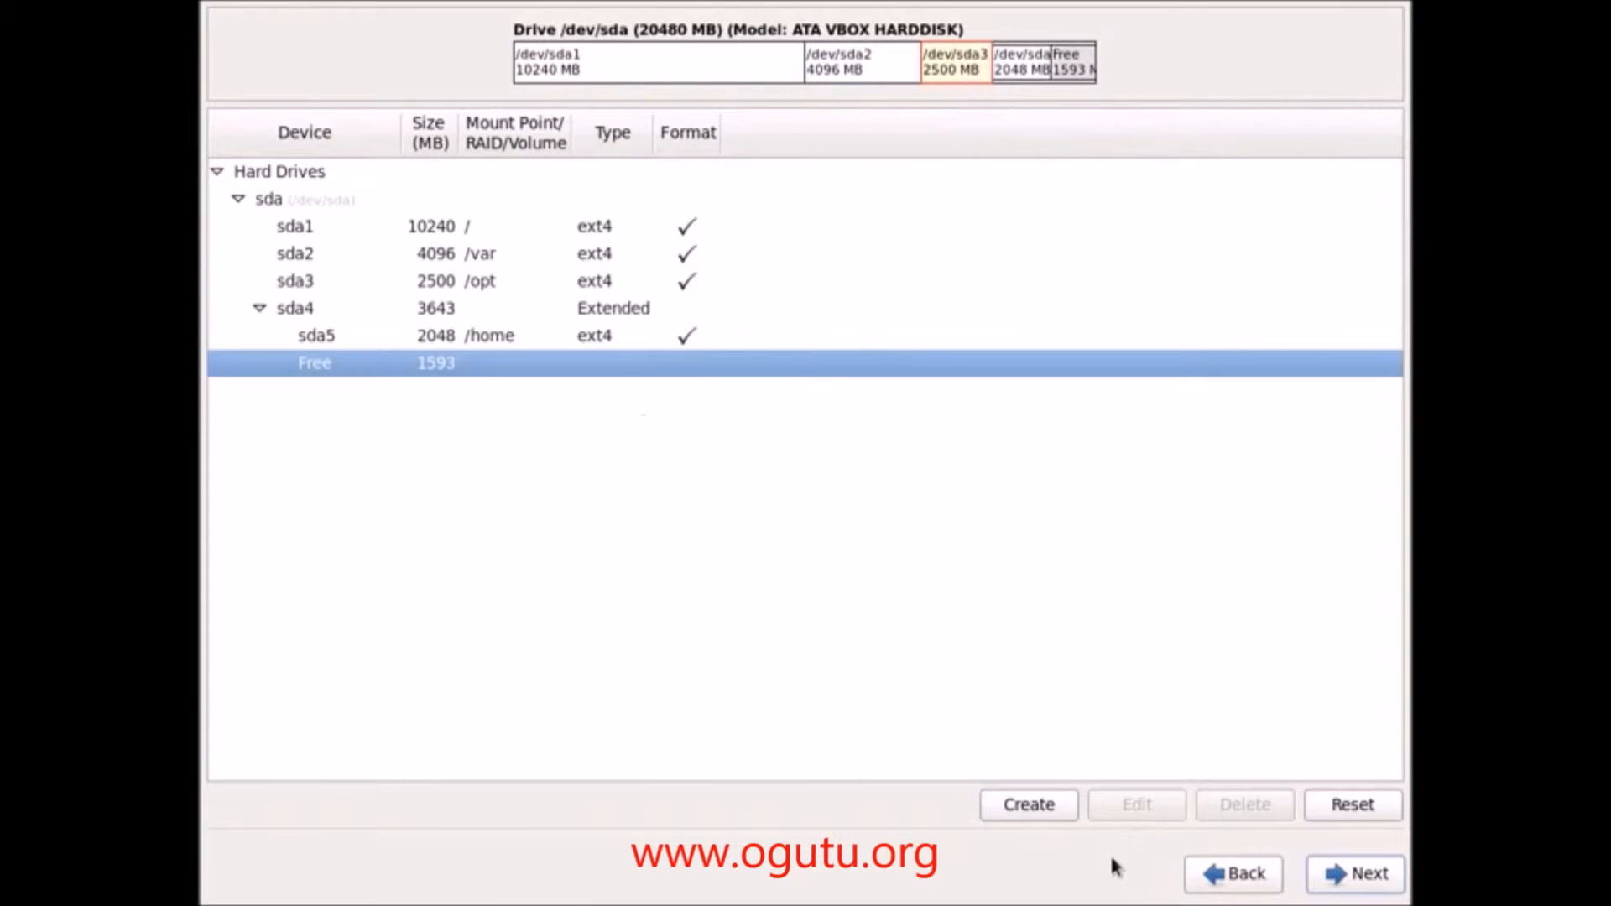
pyautogui.click(1047, 821)
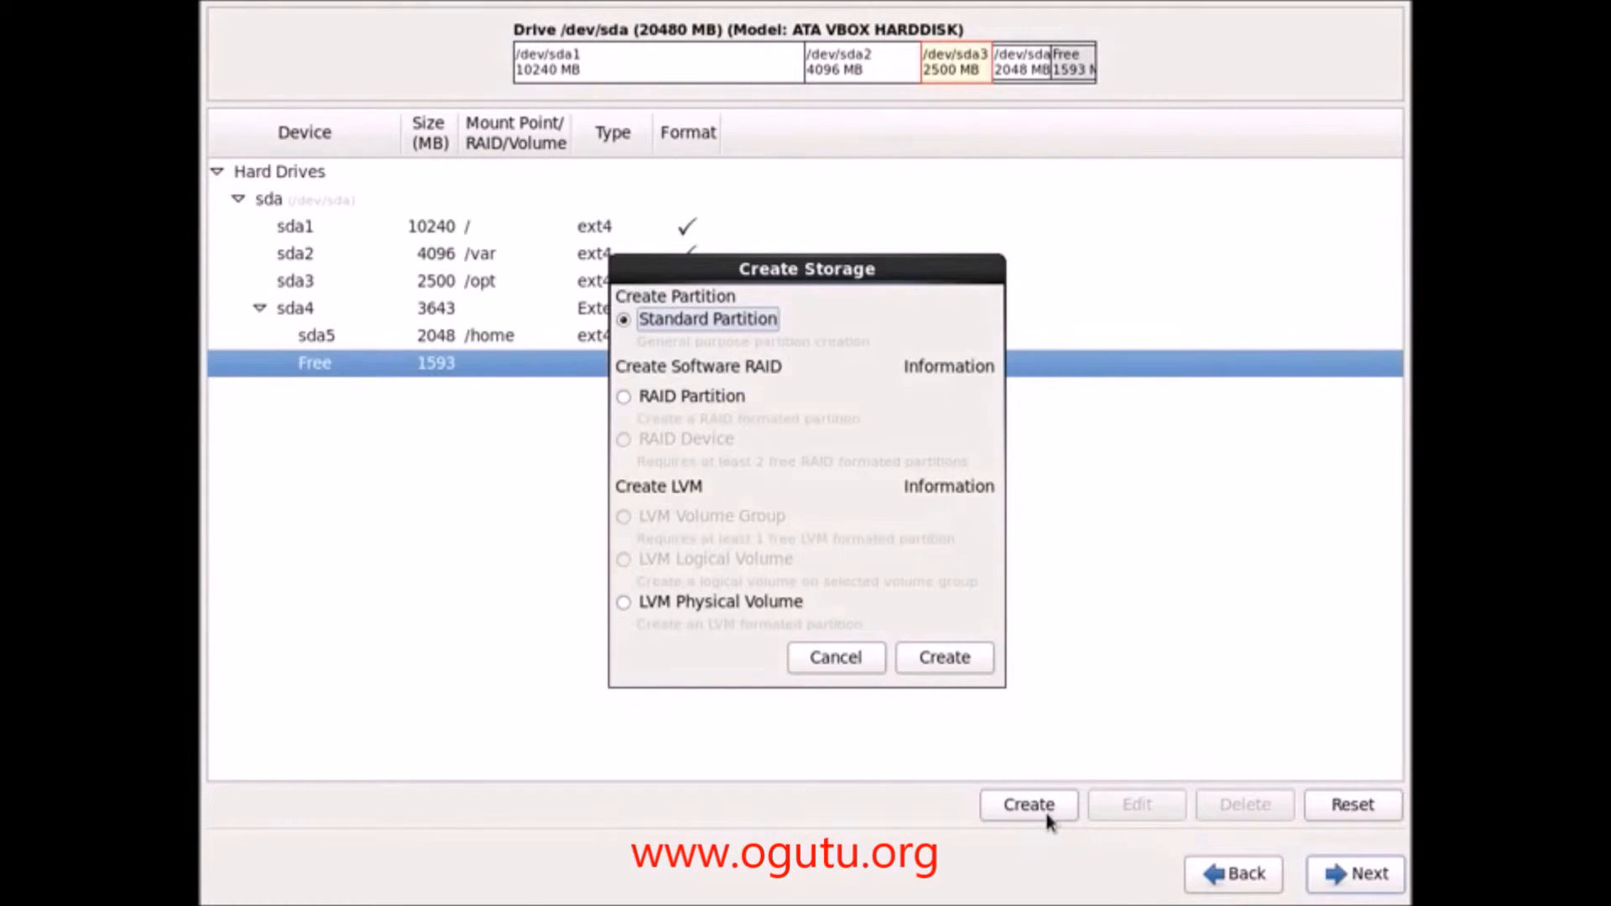
pyautogui.click(939, 658)
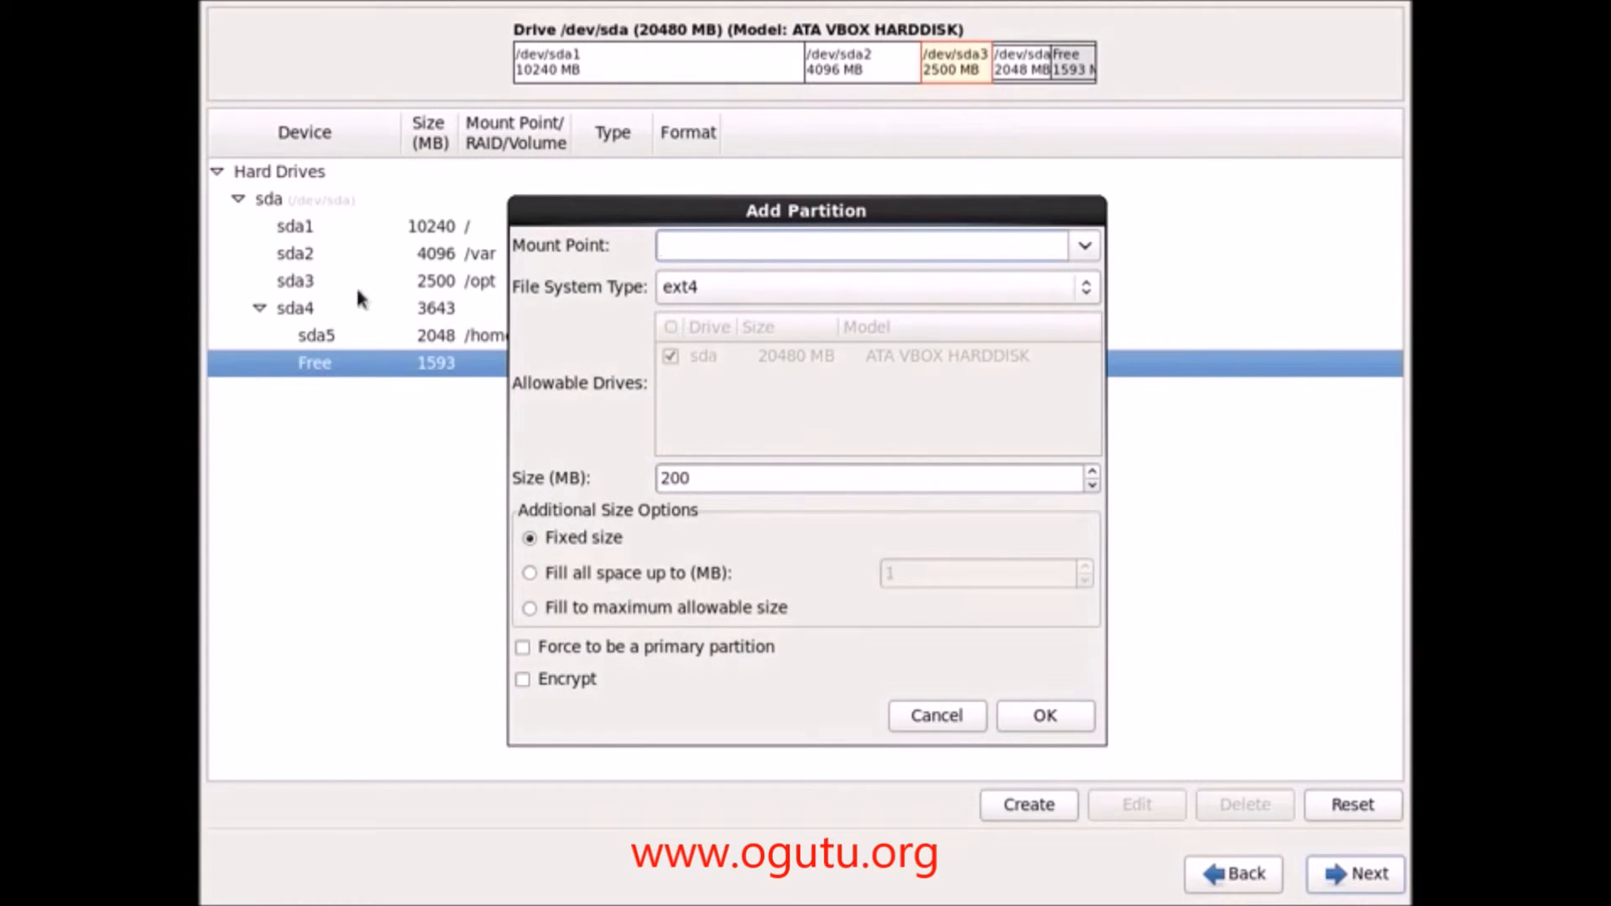
pyautogui.click(764, 287)
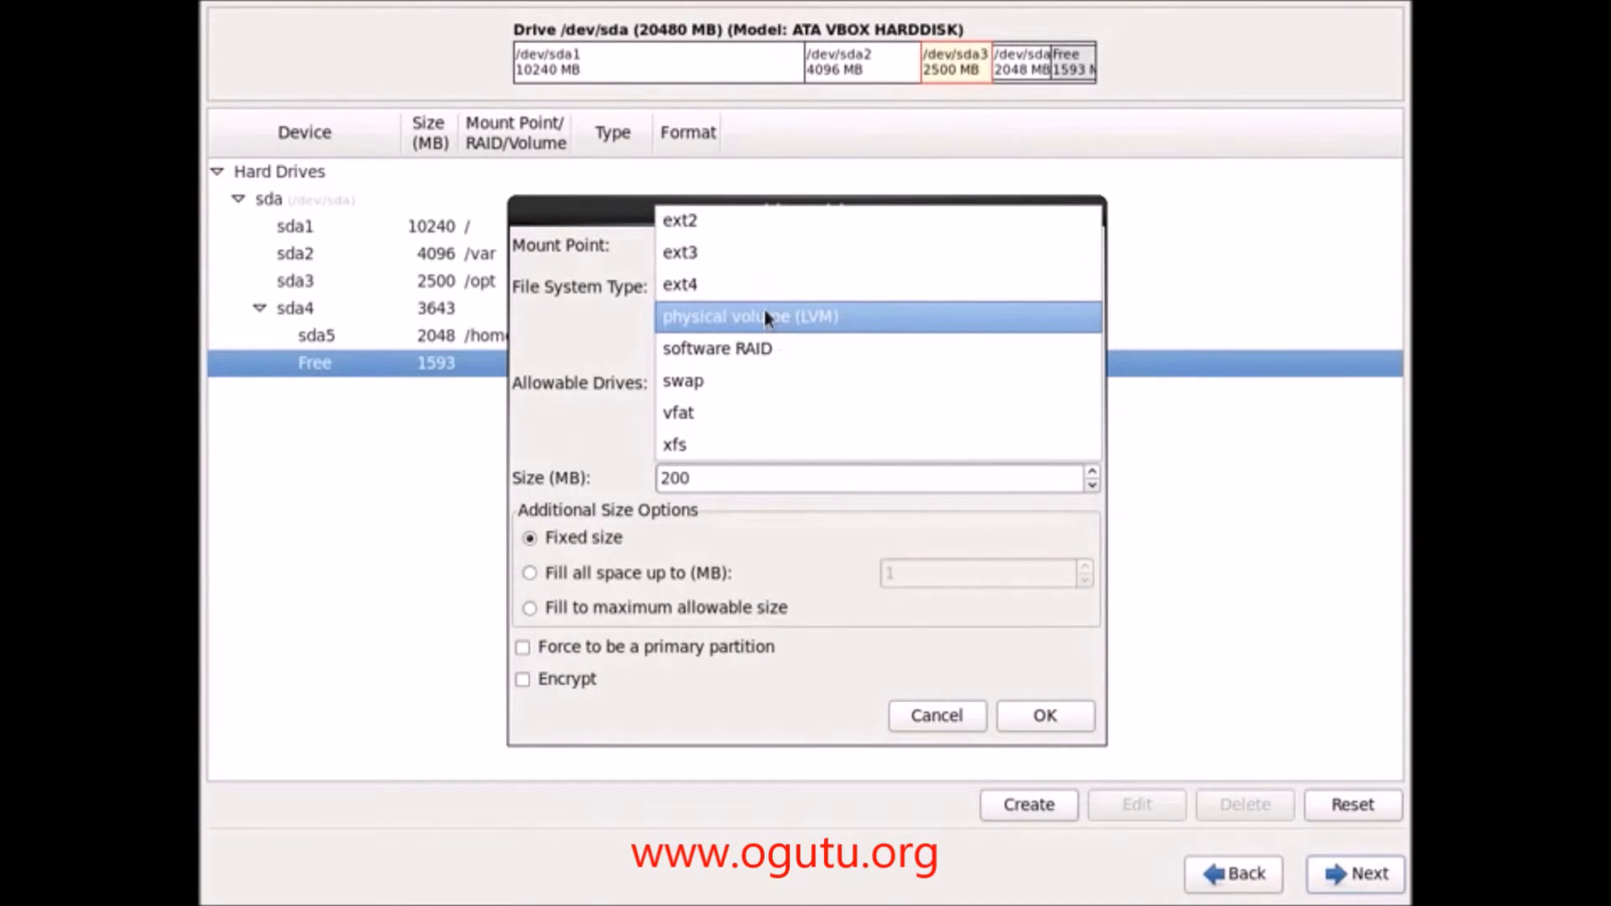
pyautogui.click(753, 378)
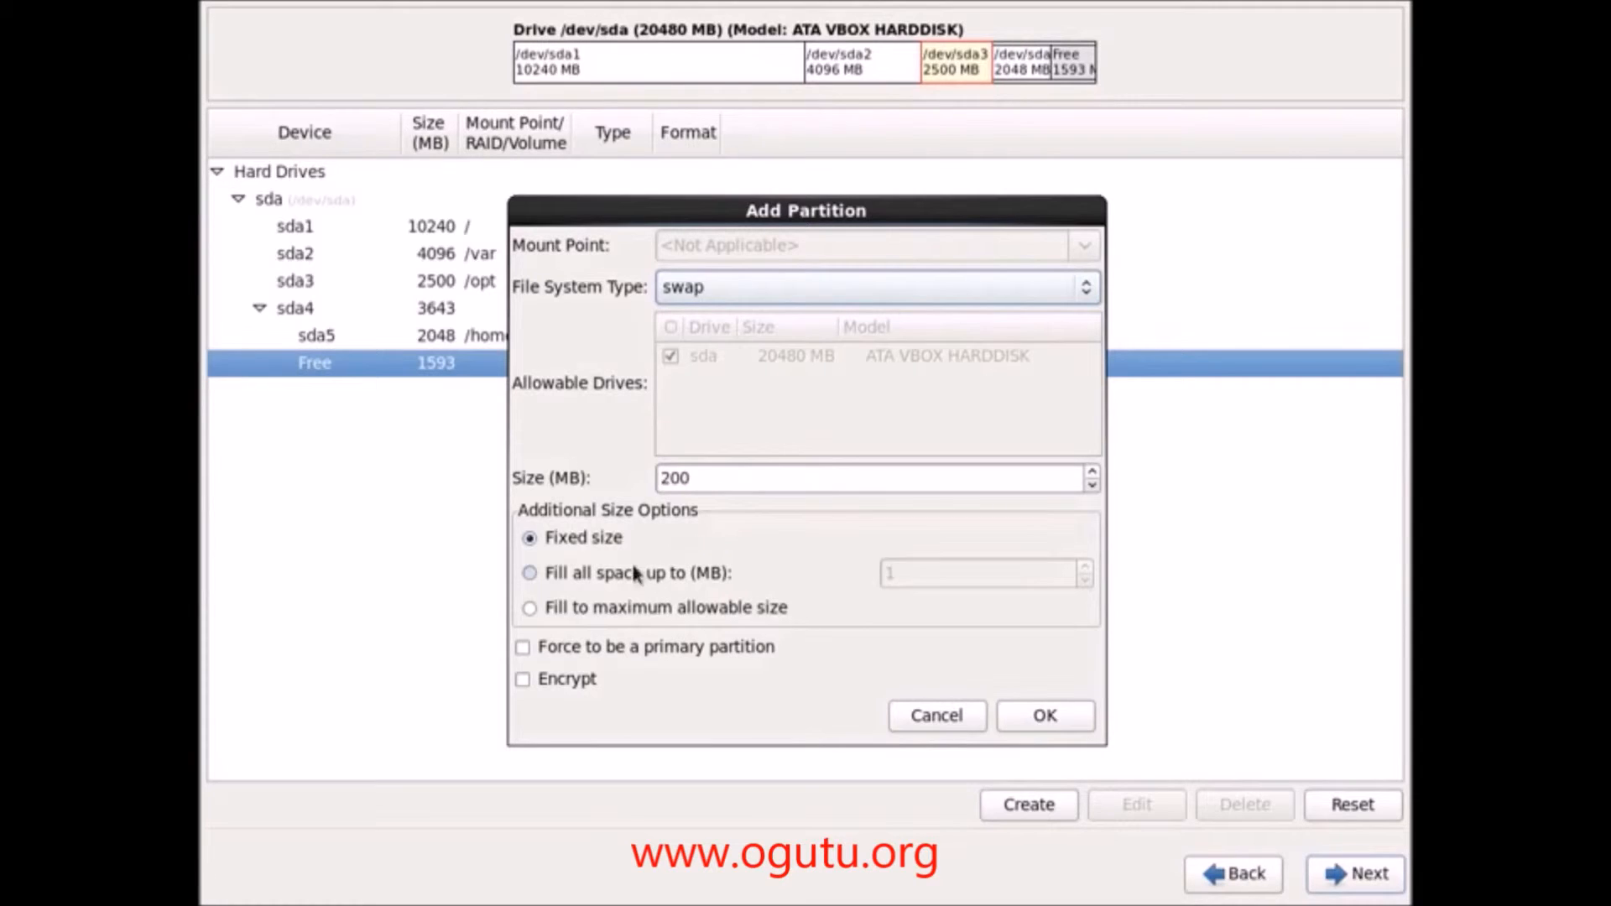
pyautogui.click(572, 614)
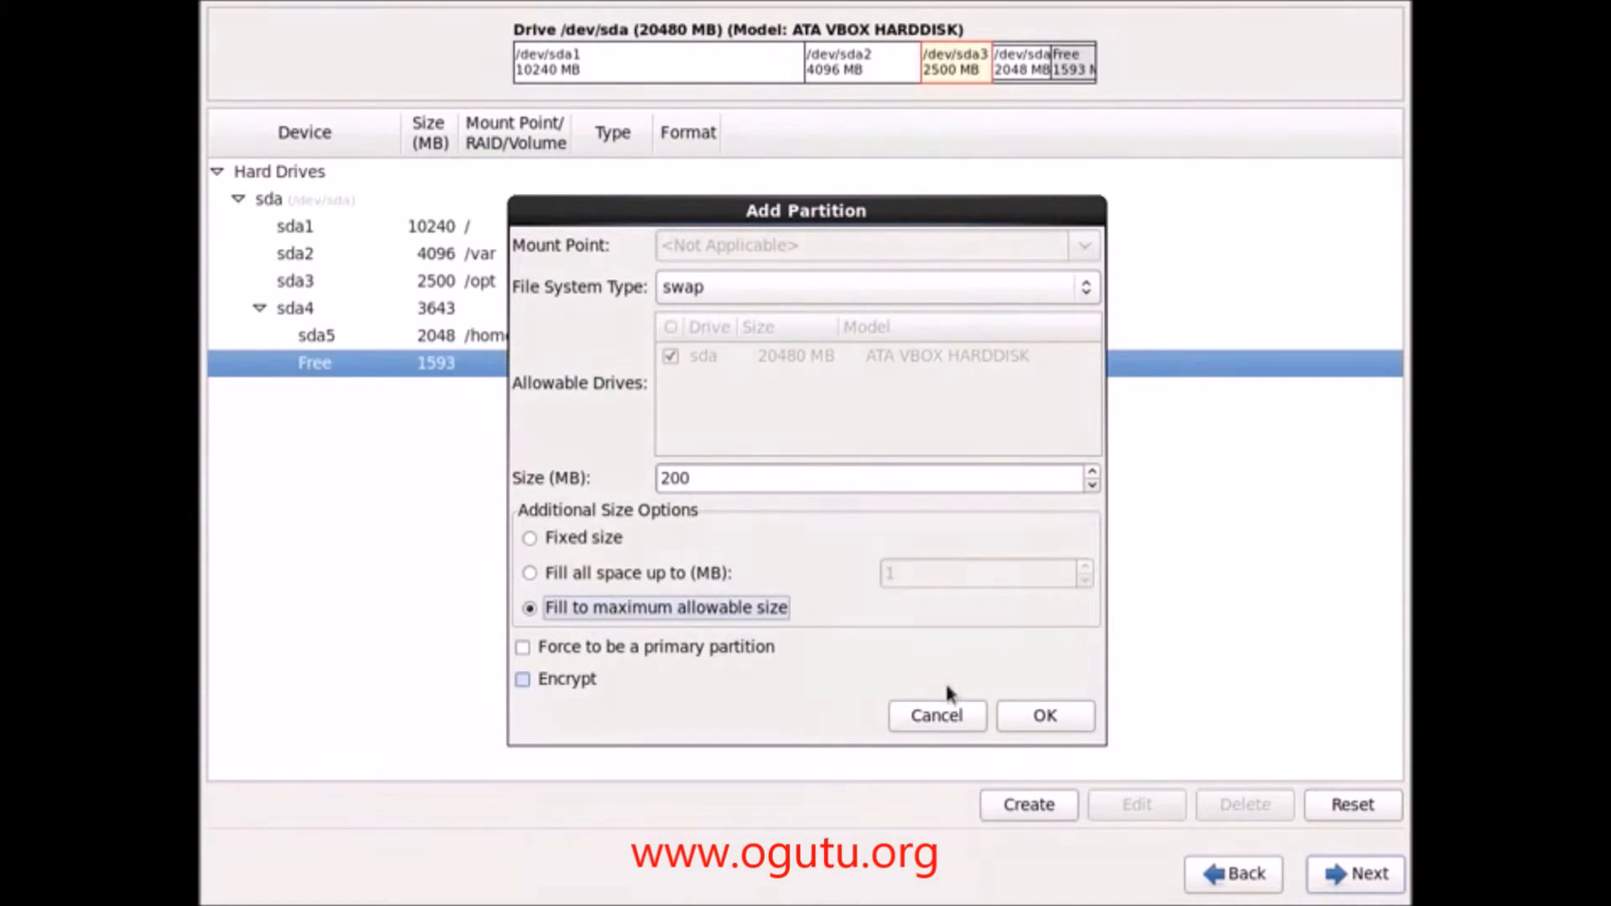
pyautogui.click(1019, 720)
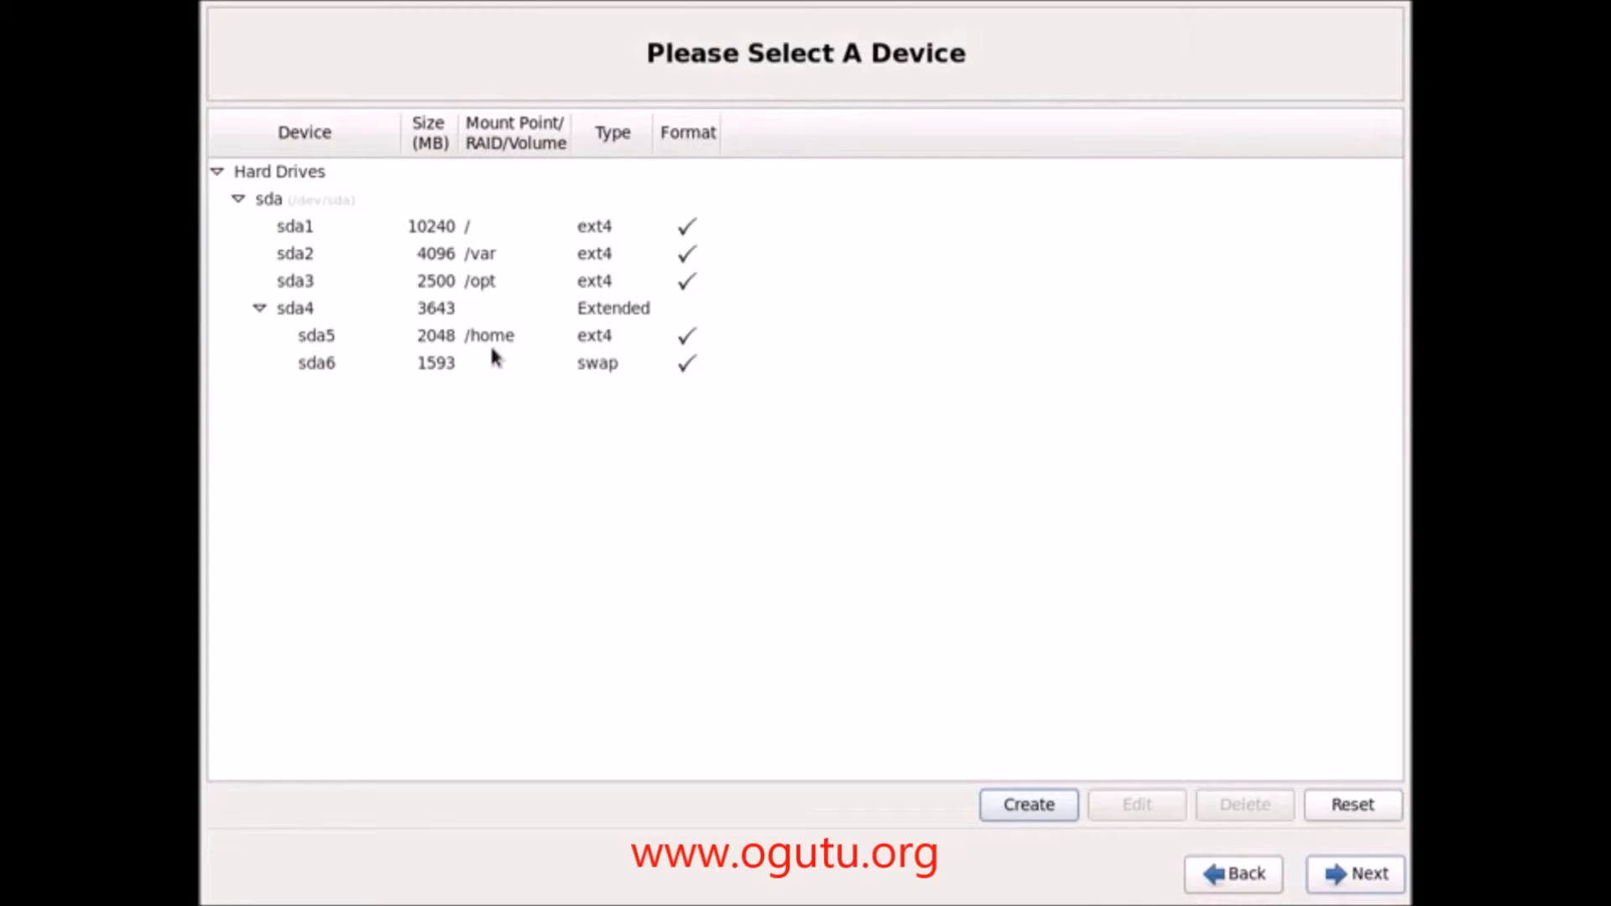
# Step: Review the root, /var, /opt, /home (sda5) and swap (sda6) partitions in the layout
pyautogui.click(499, 227)
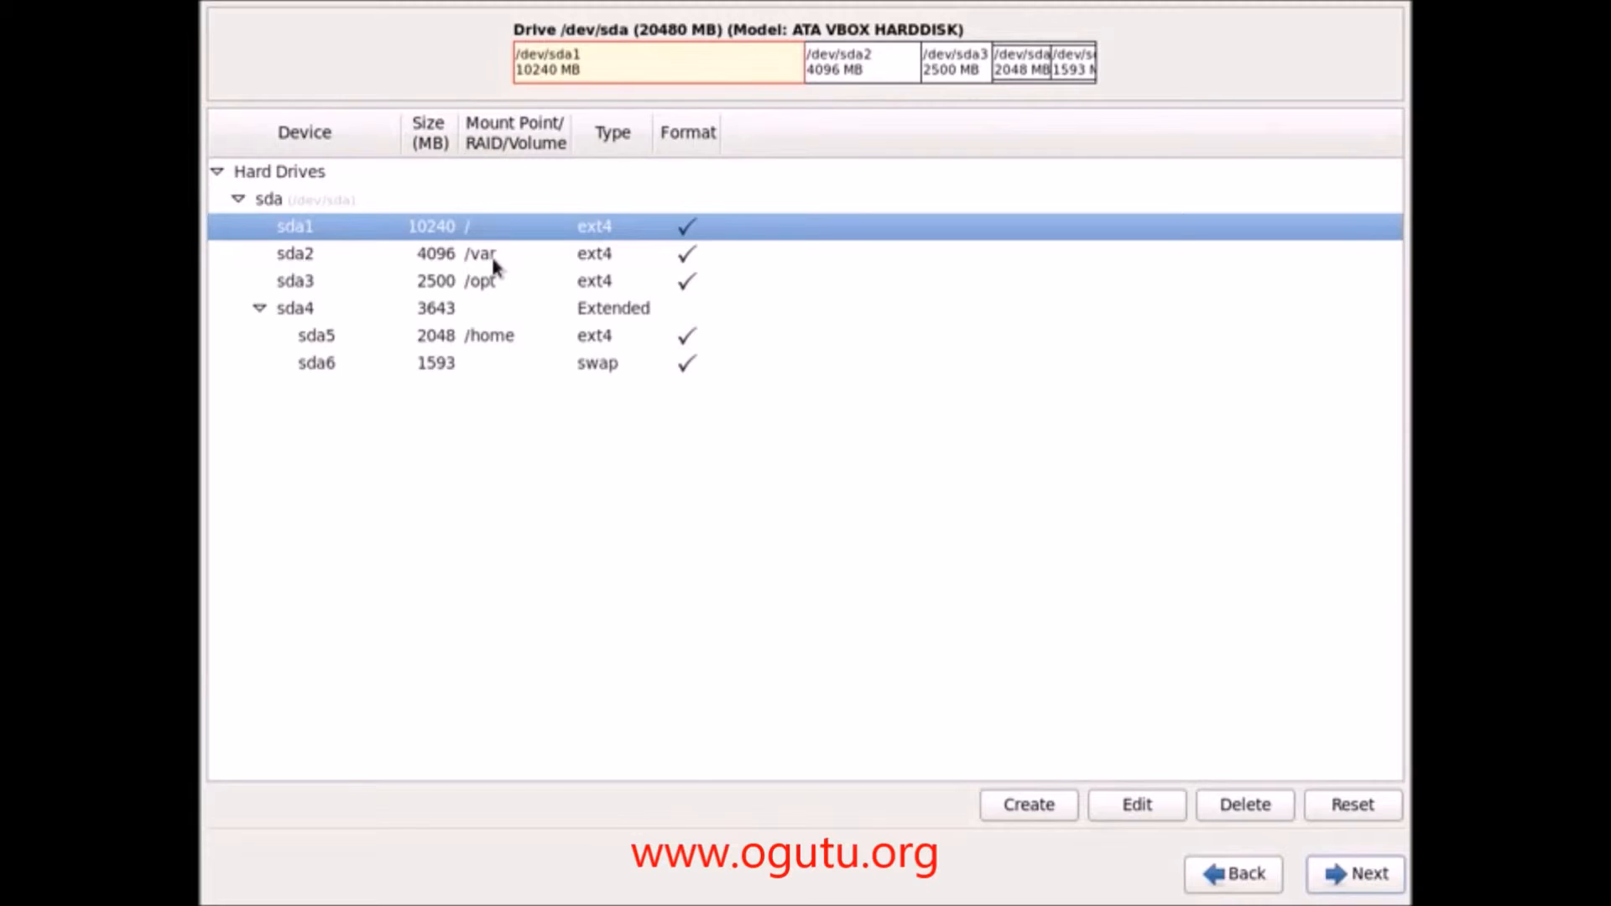
pyautogui.click(494, 262)
pyautogui.click(499, 284)
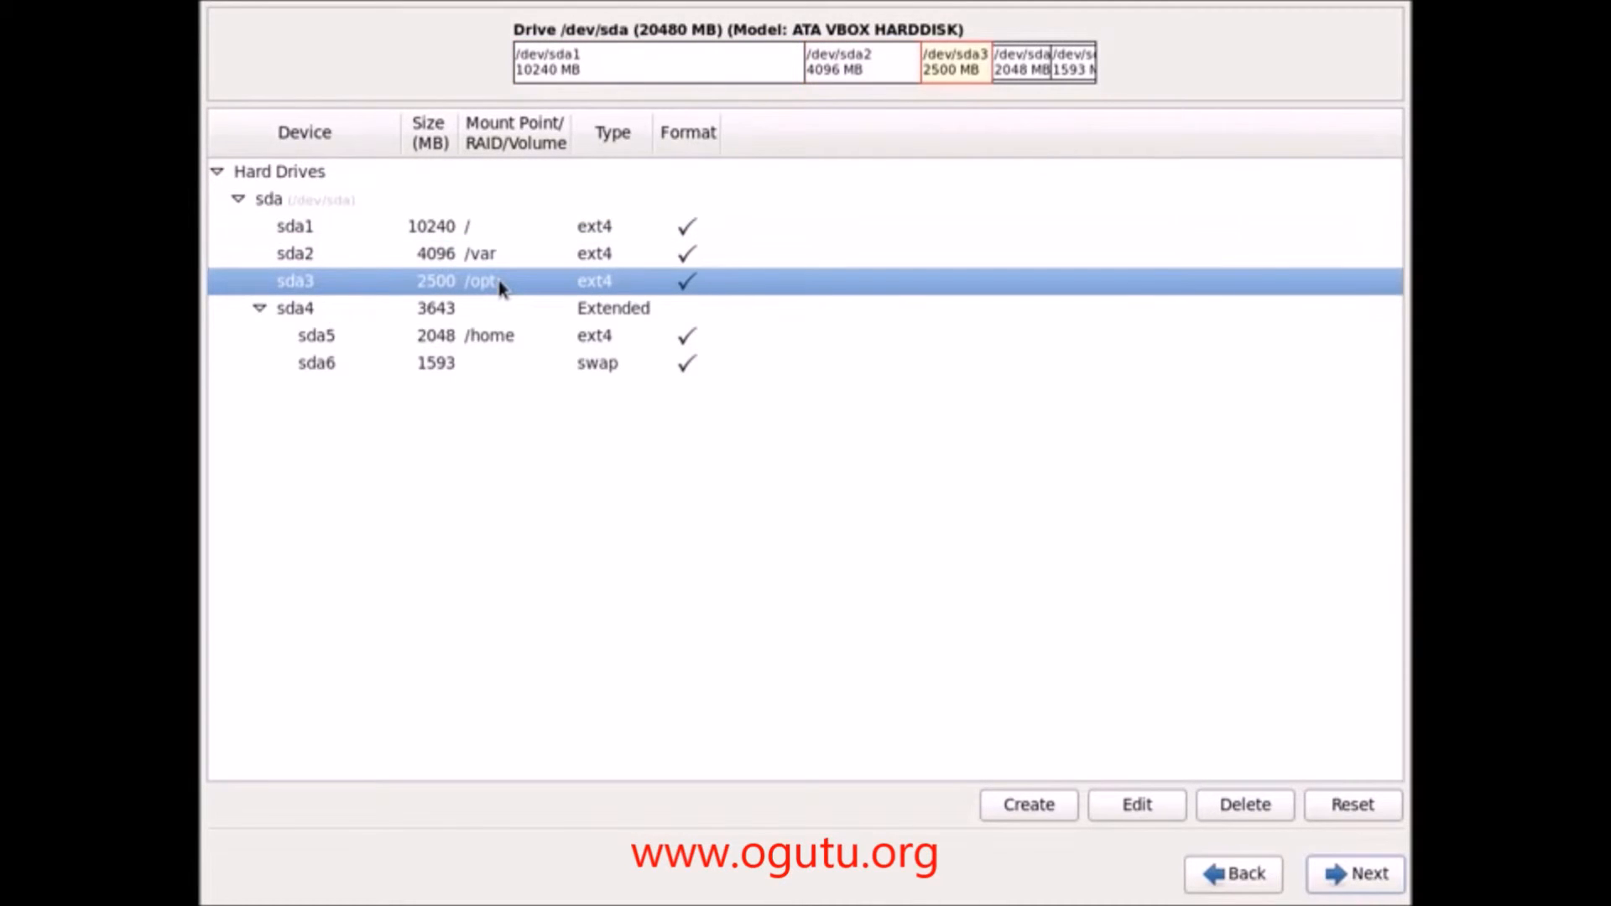
pyautogui.click(494, 340)
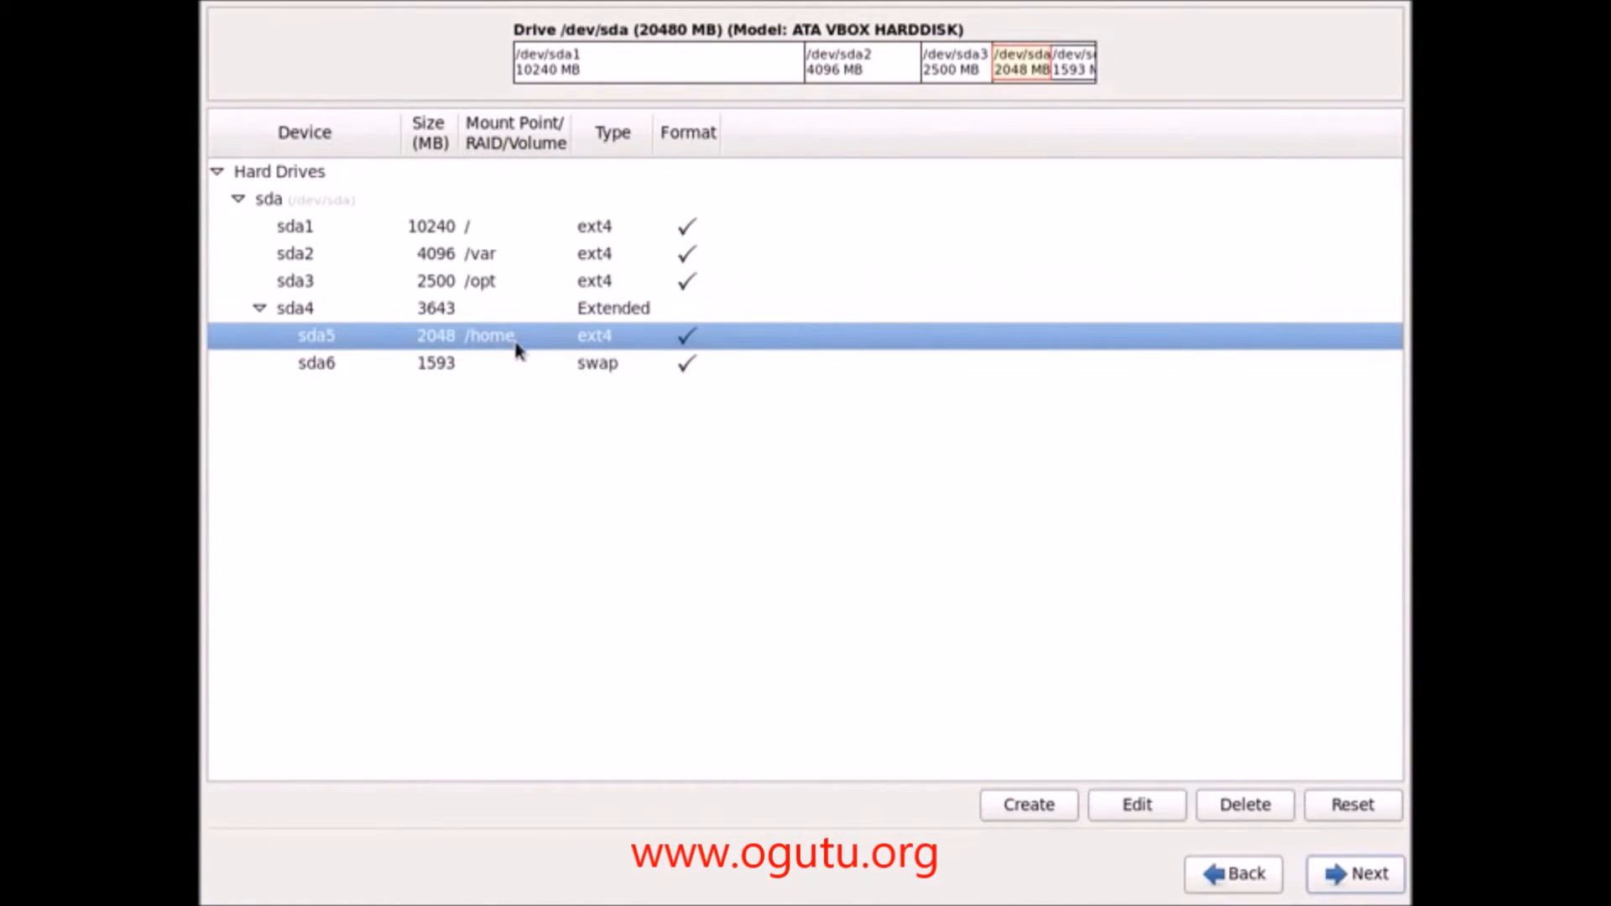
pyautogui.click(522, 368)
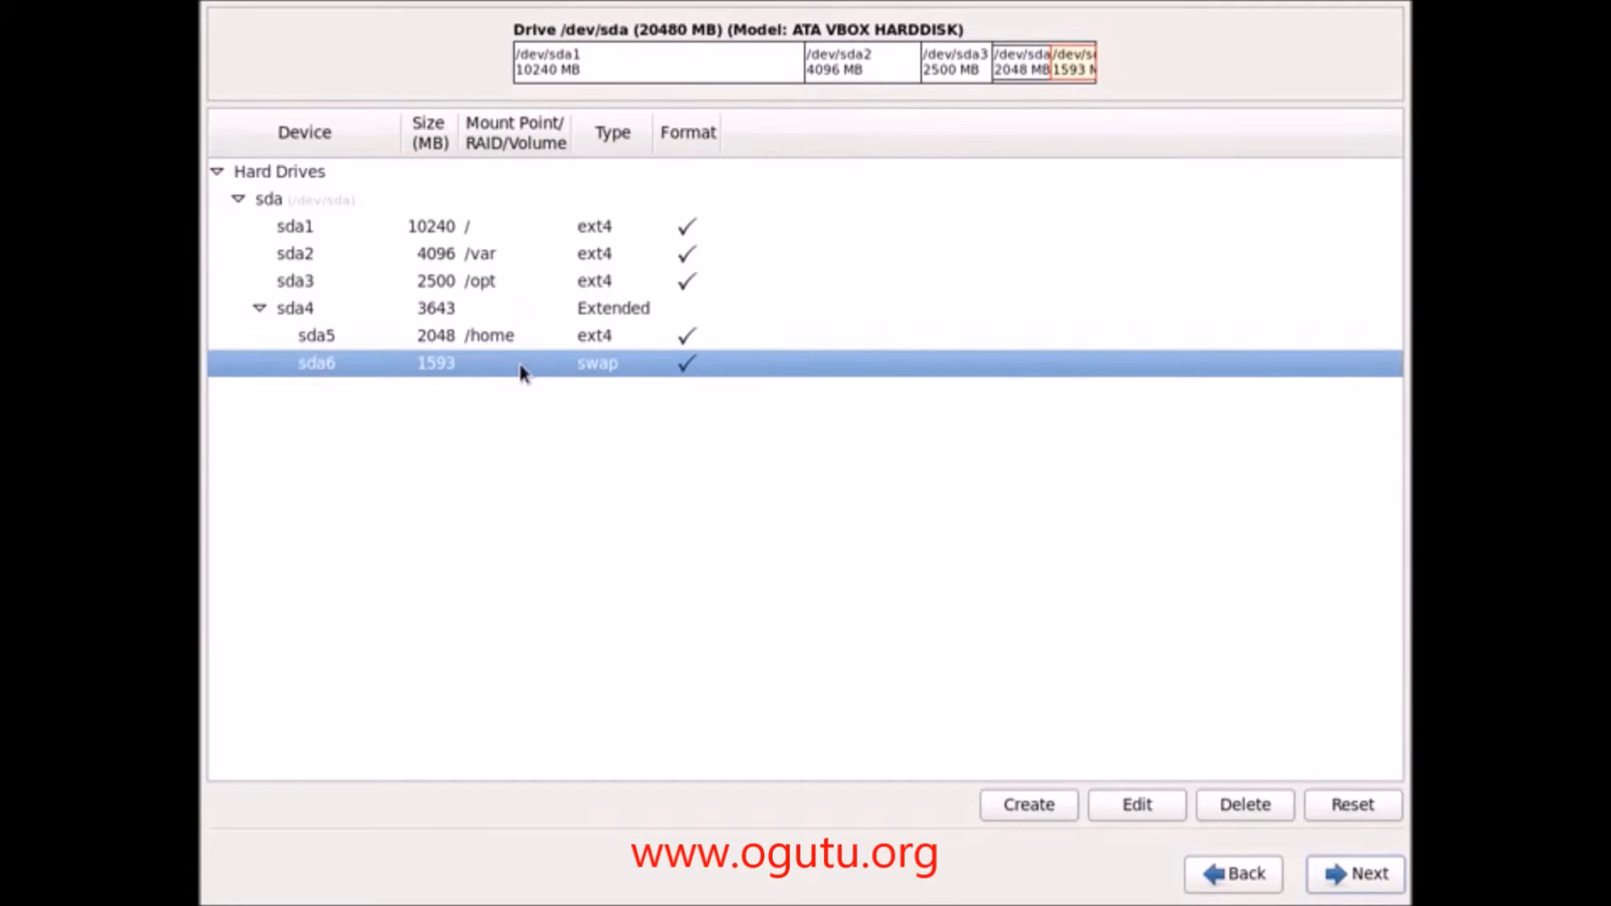
# Step: Accept the layout, confirm formatting, and write the partitioning changes to disk
pyautogui.click(1325, 878)
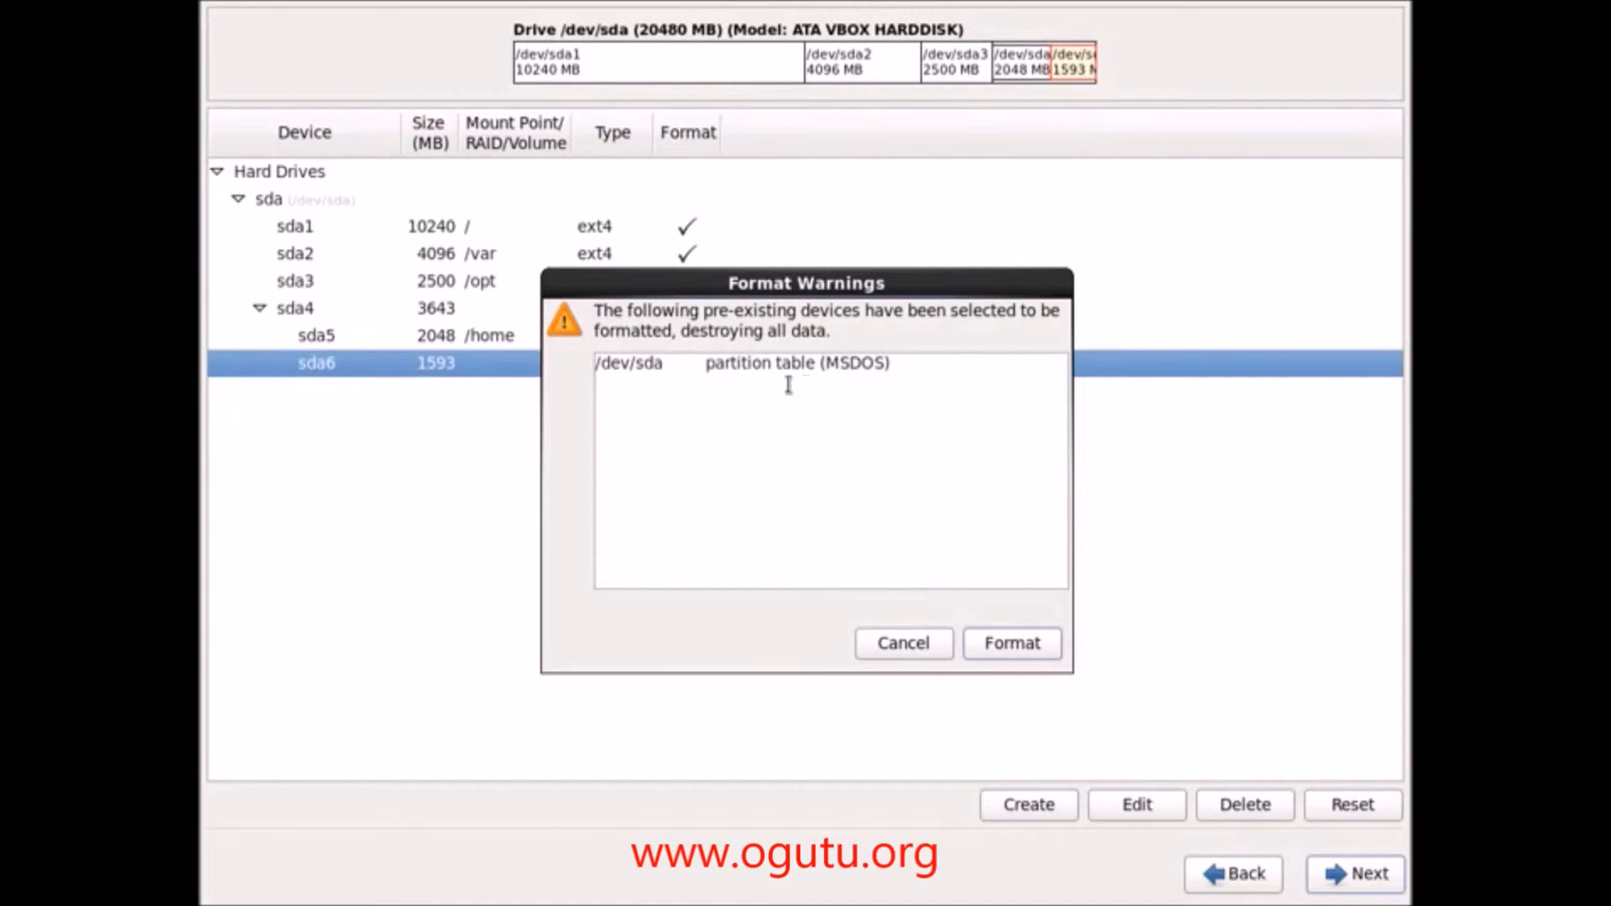
pyautogui.click(1006, 652)
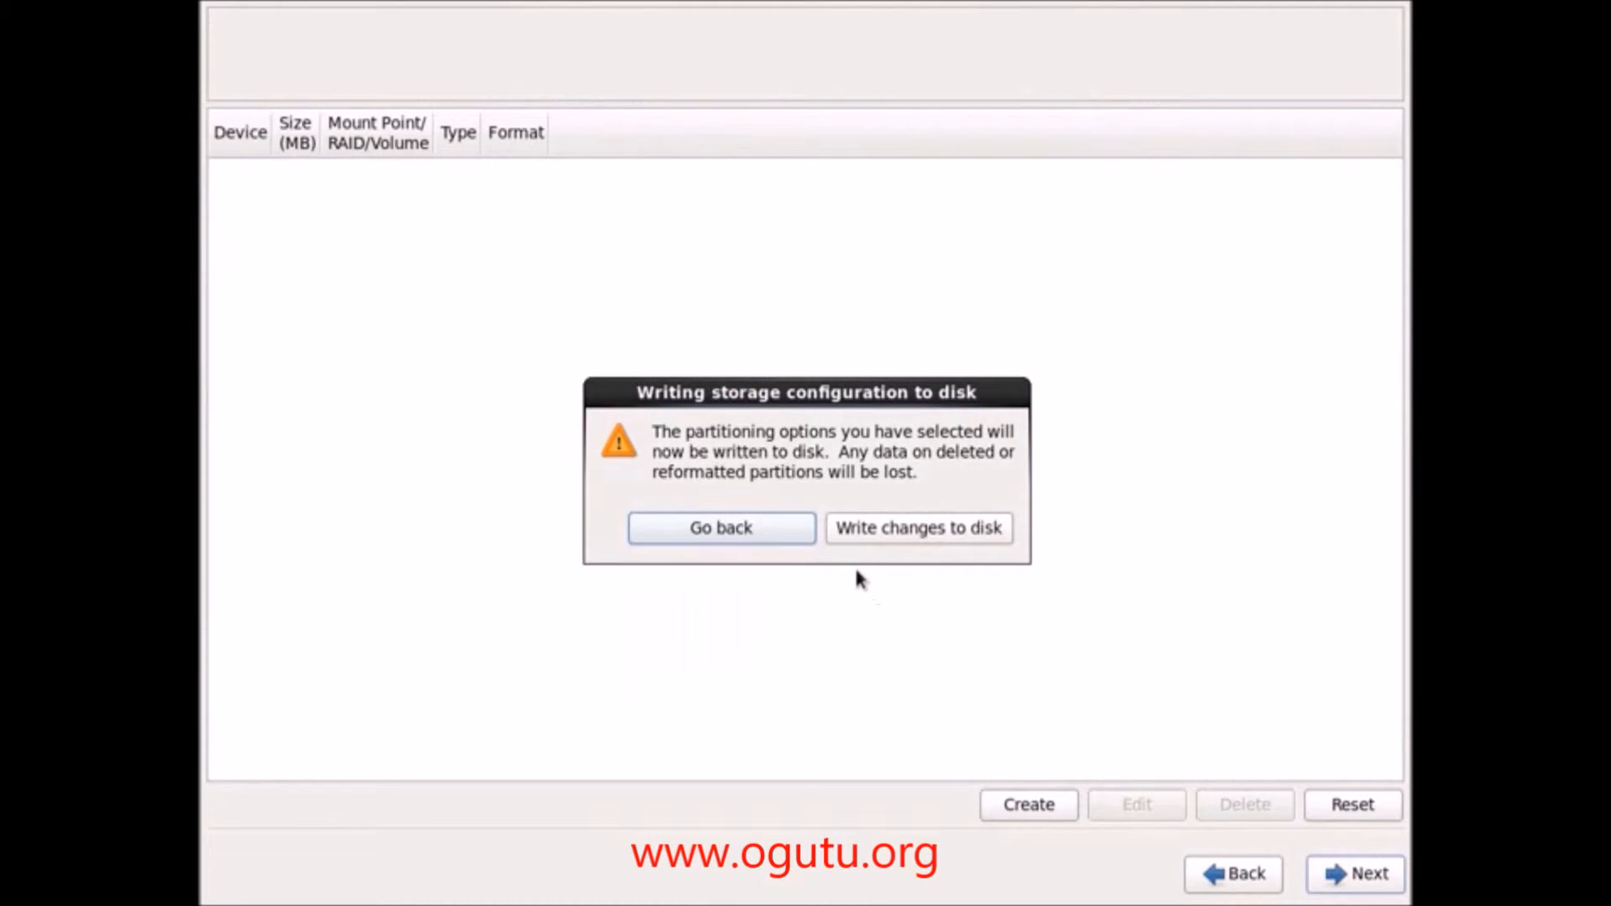
pyautogui.click(894, 545)
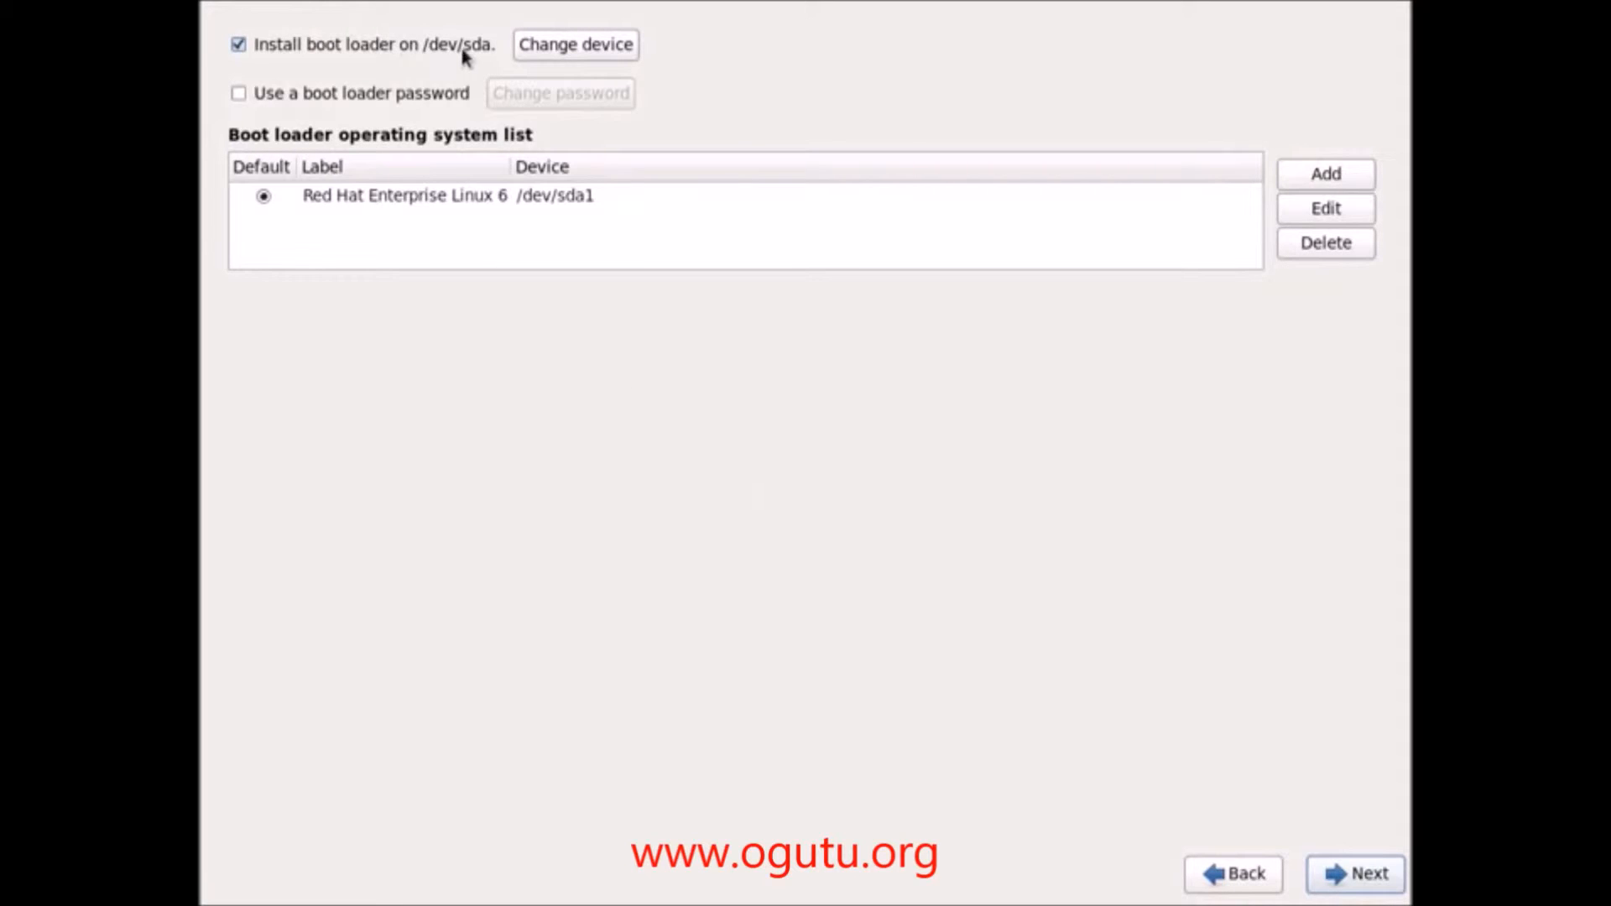
# Step: Enable 'Use a boot loader password', entering the password and confirming it
pyautogui.click(268, 96)
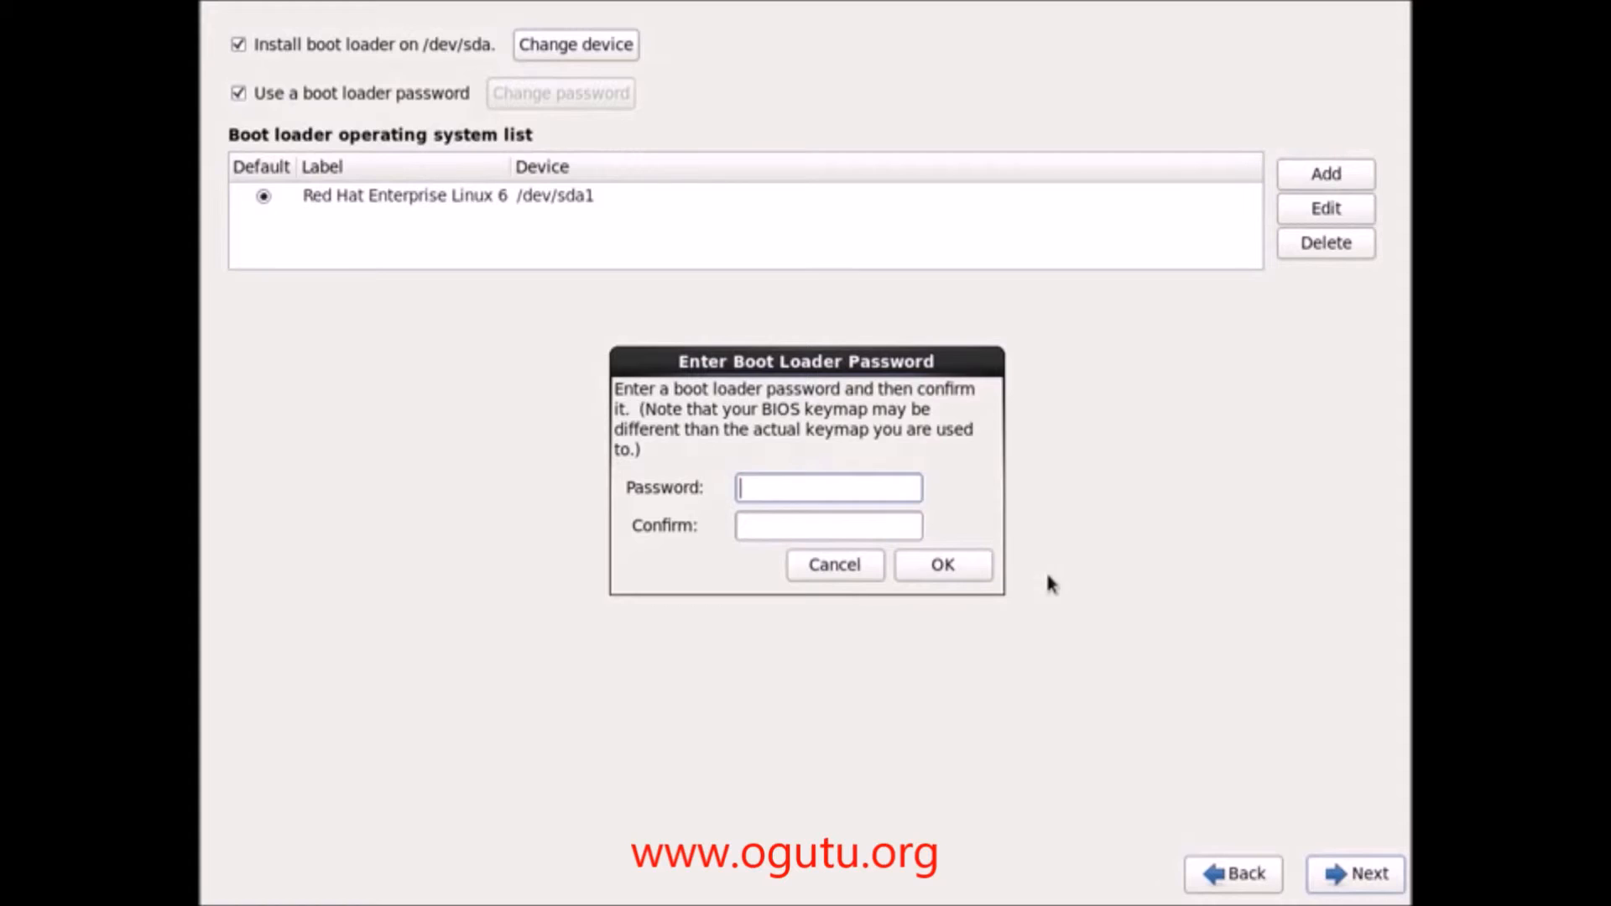
pyautogui.write('************')
pyautogui.press('Tab')
pyautogui.write('************')
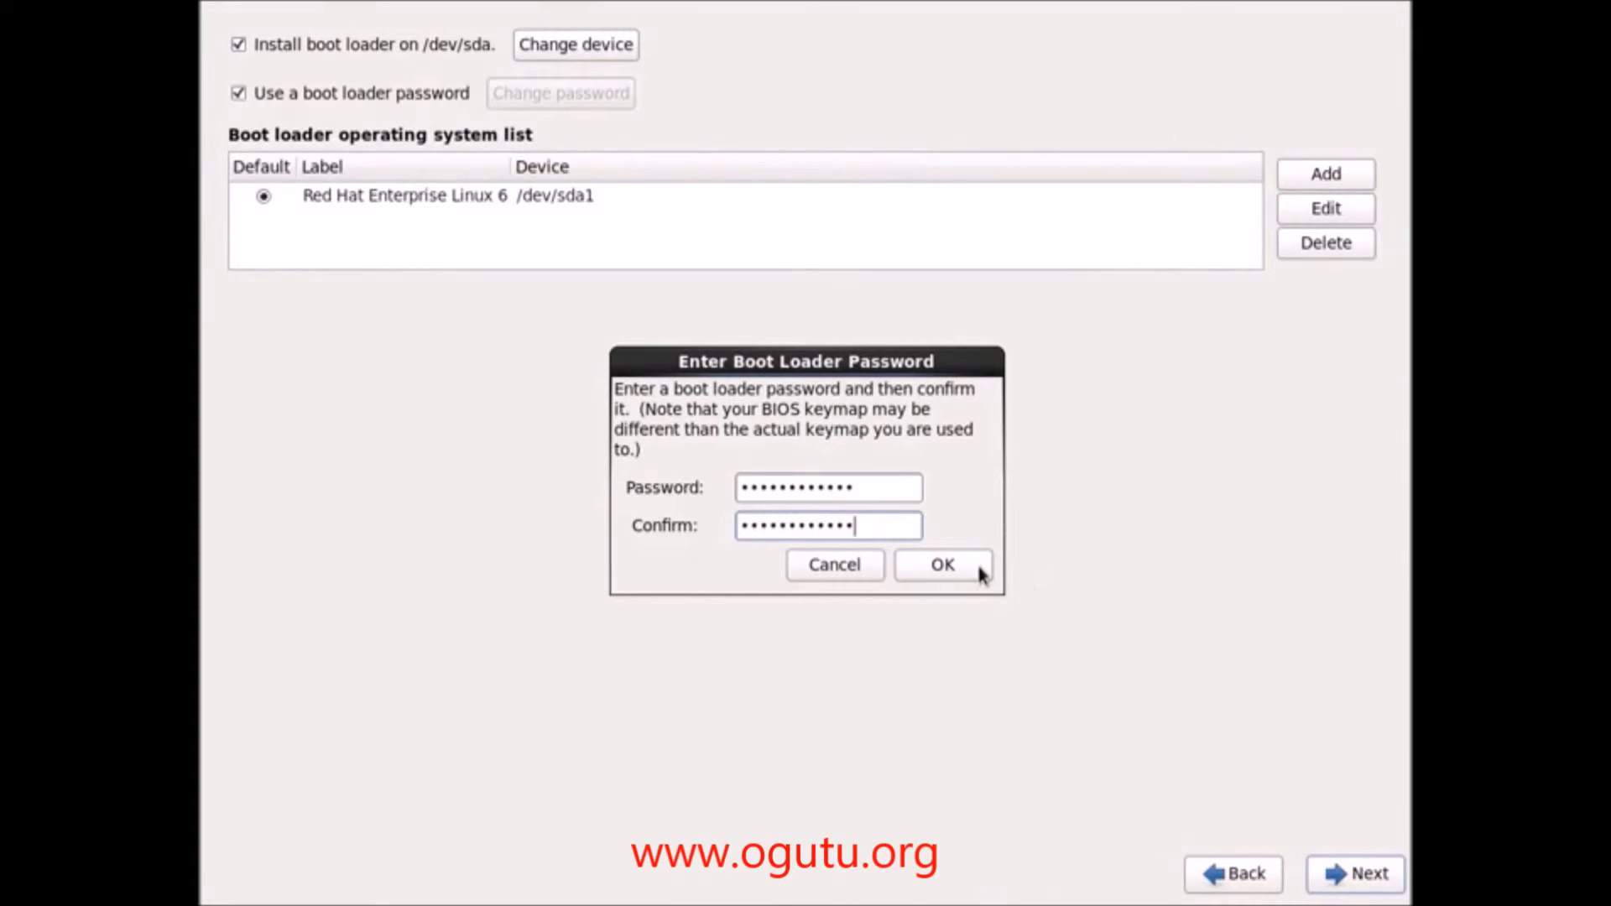
pyautogui.click(943, 565)
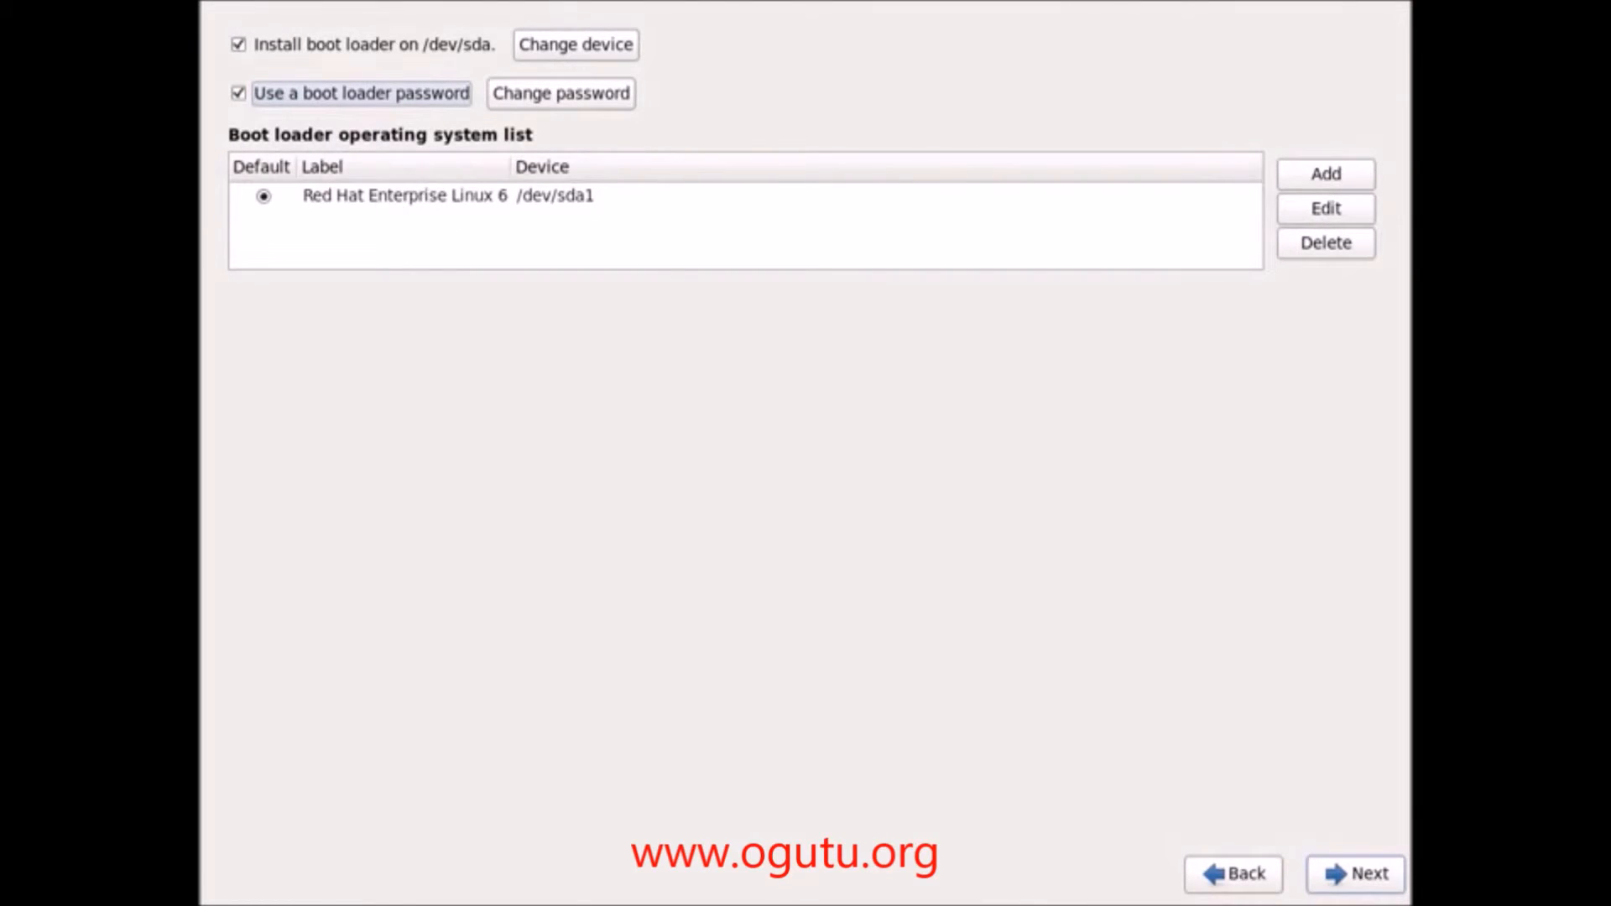
# Step: On the software selection page, keep Basic Server and pick 'Customize now'
pyautogui.click(1331, 876)
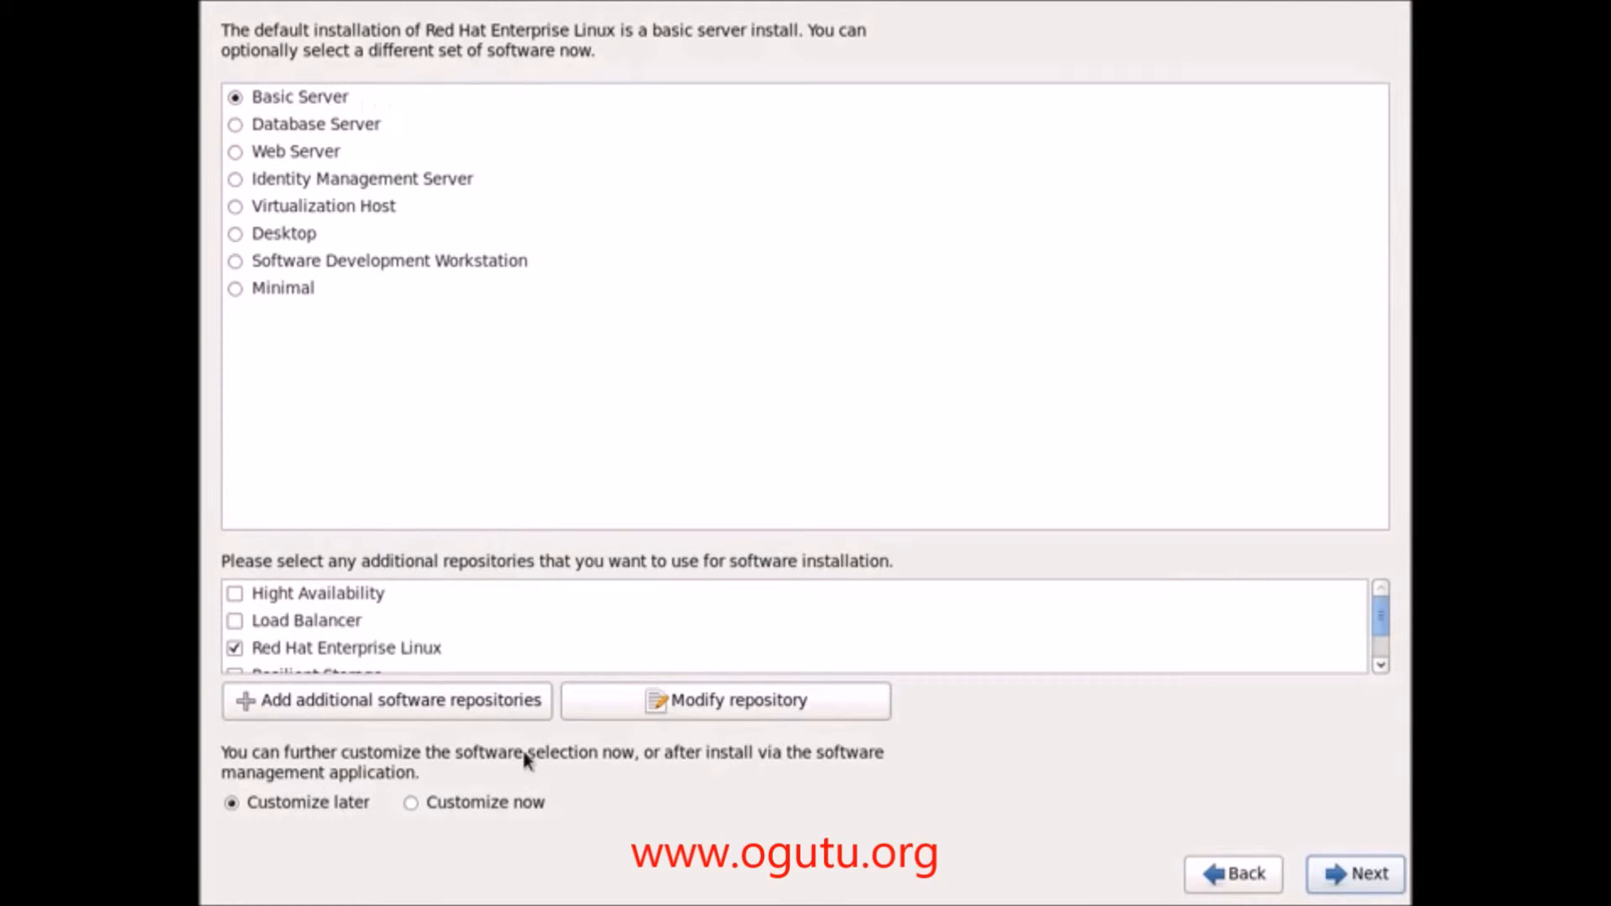
pyautogui.click(410, 806)
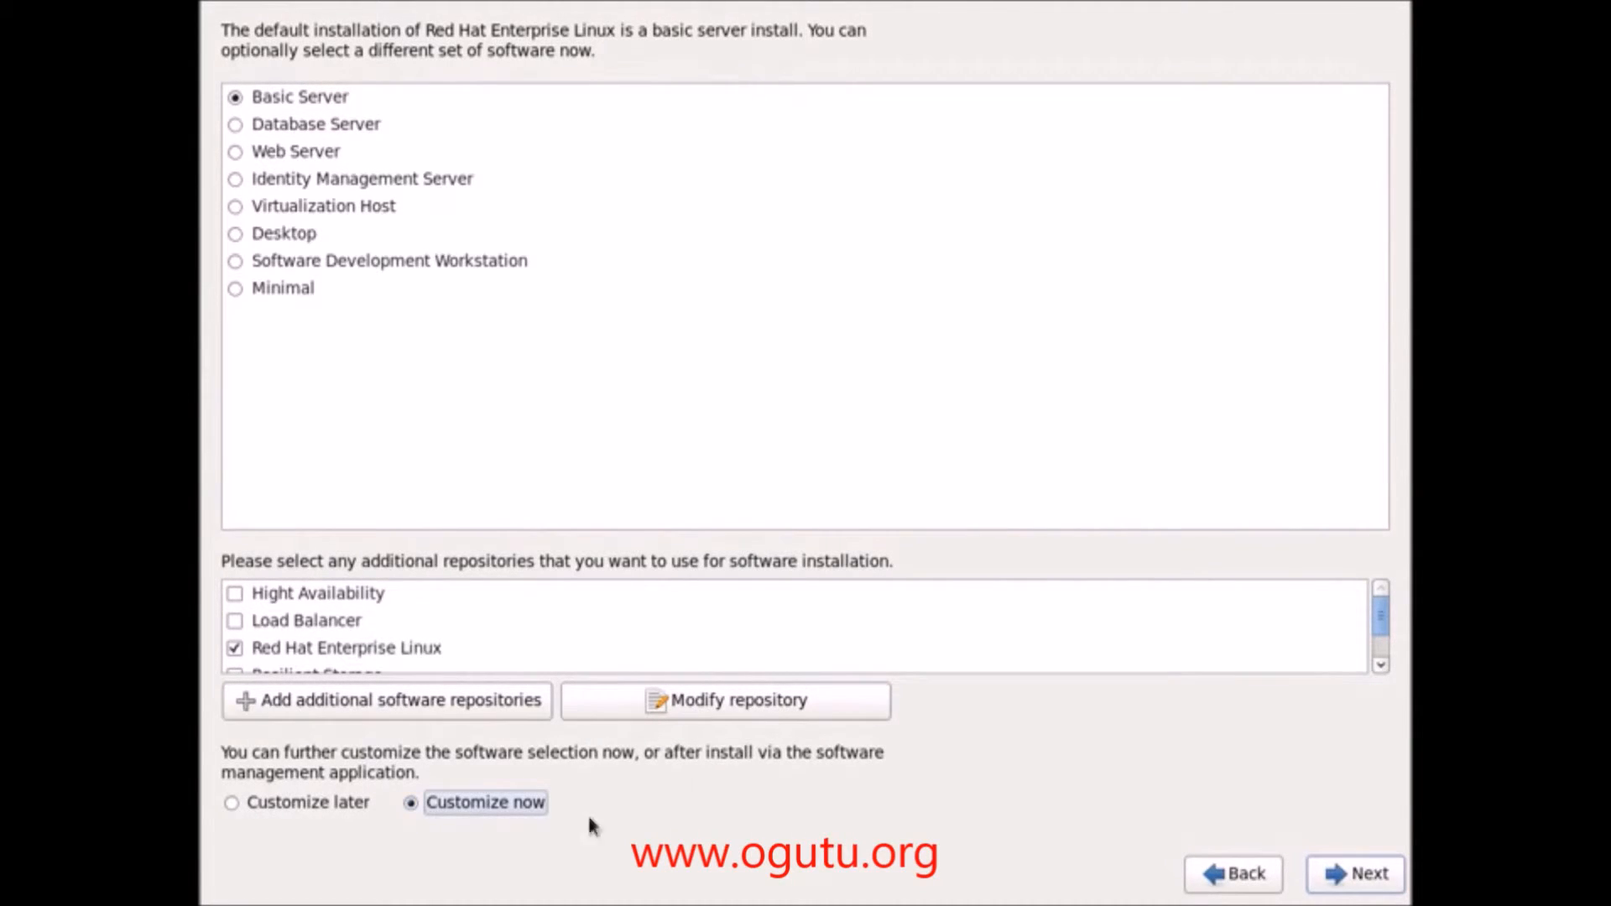
pyautogui.click(1353, 877)
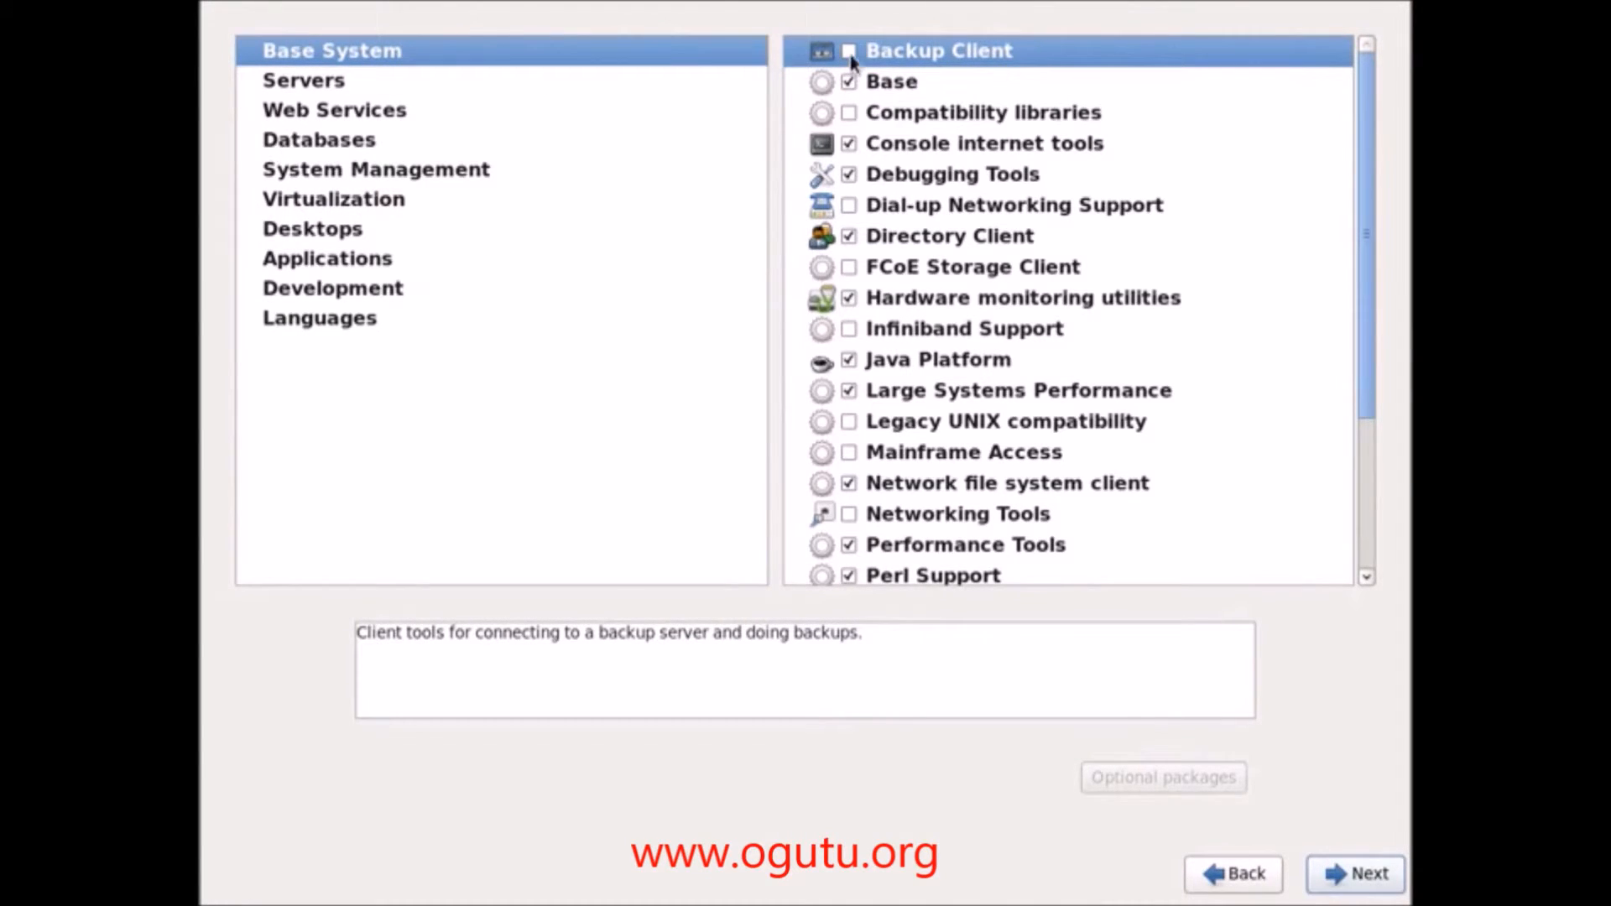
# Step: In Base System, tick Backup Client, Compatibility libraries, FCoE, Infiniband, Legacy UNIX, Mainframe, Networking Tools; untick Java Platform
pyautogui.click(319, 60)
pyautogui.click(939, 52)
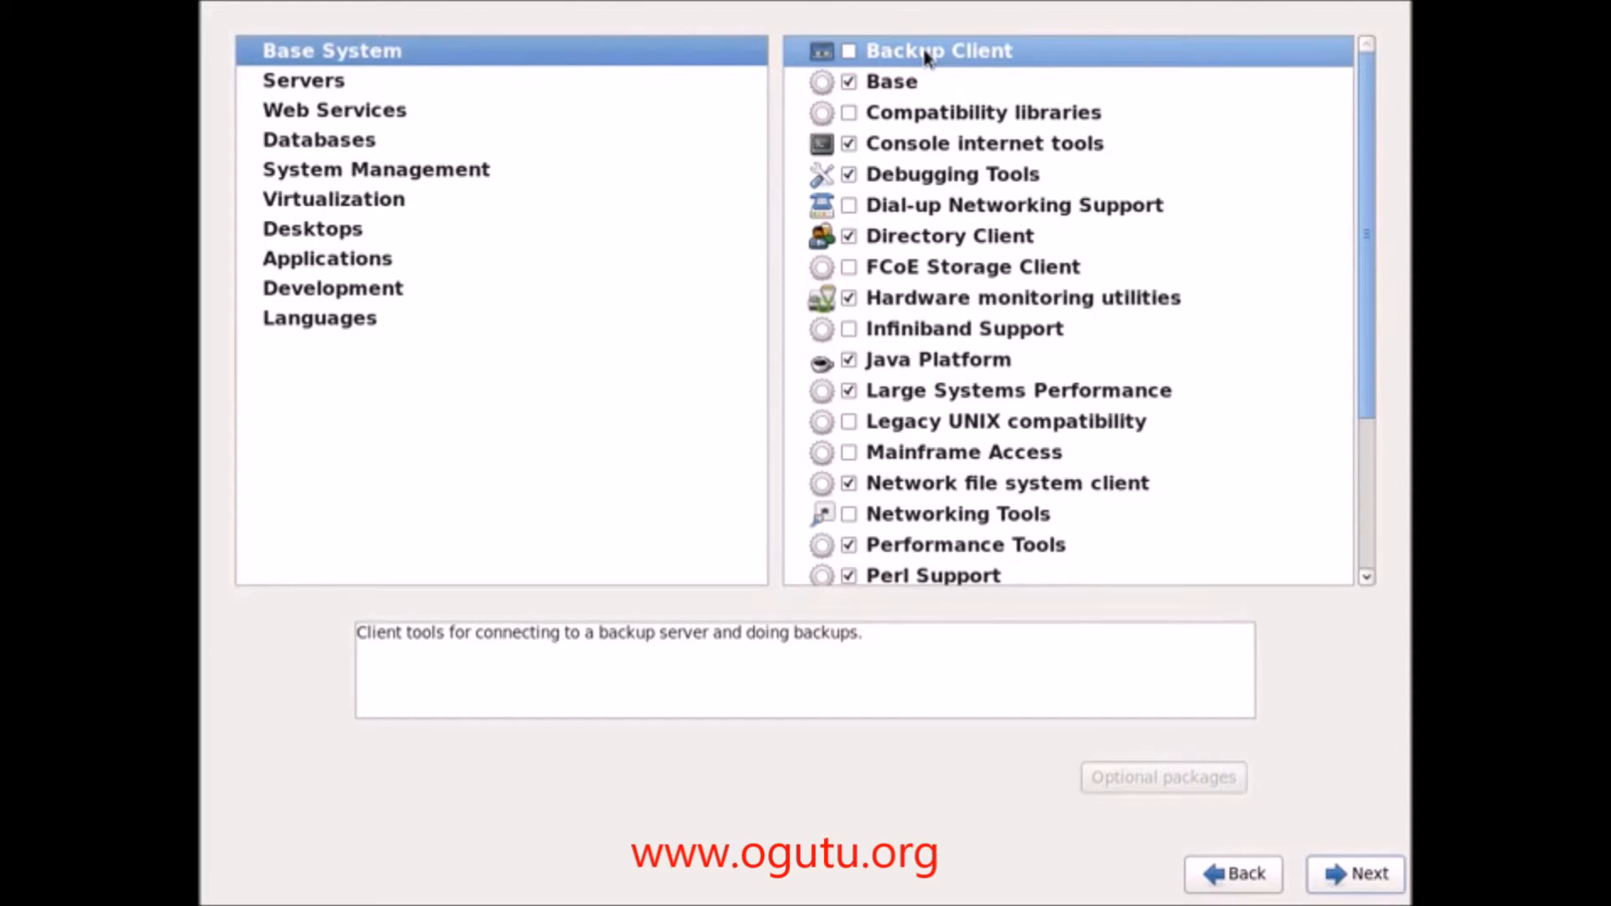
pyautogui.click(861, 52)
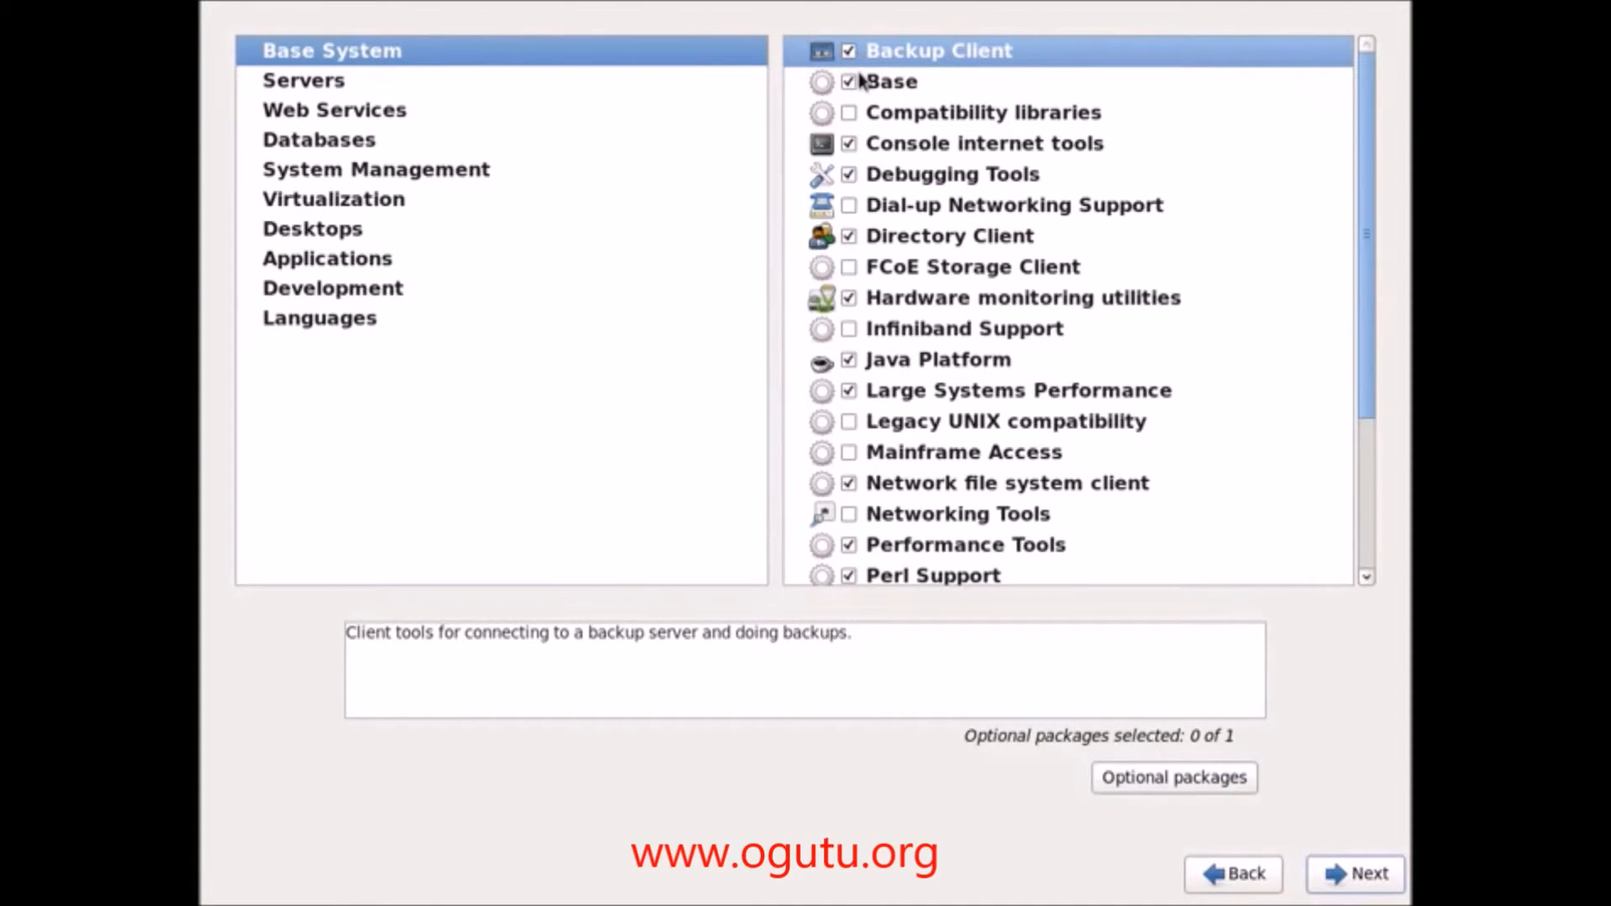
pyautogui.click(858, 110)
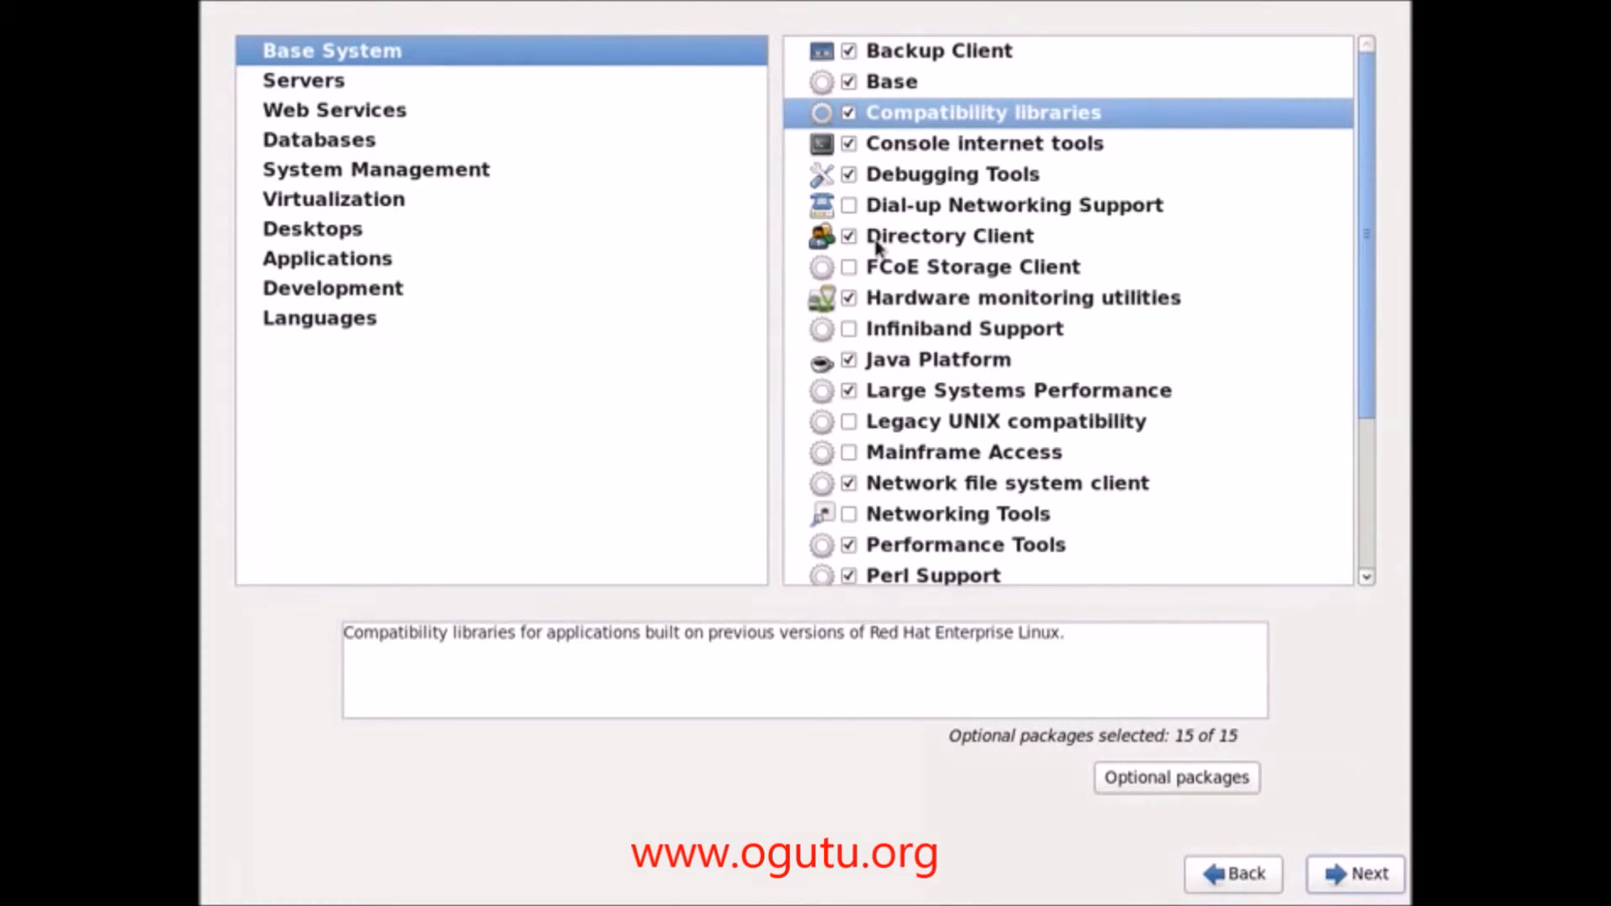
pyautogui.click(850, 267)
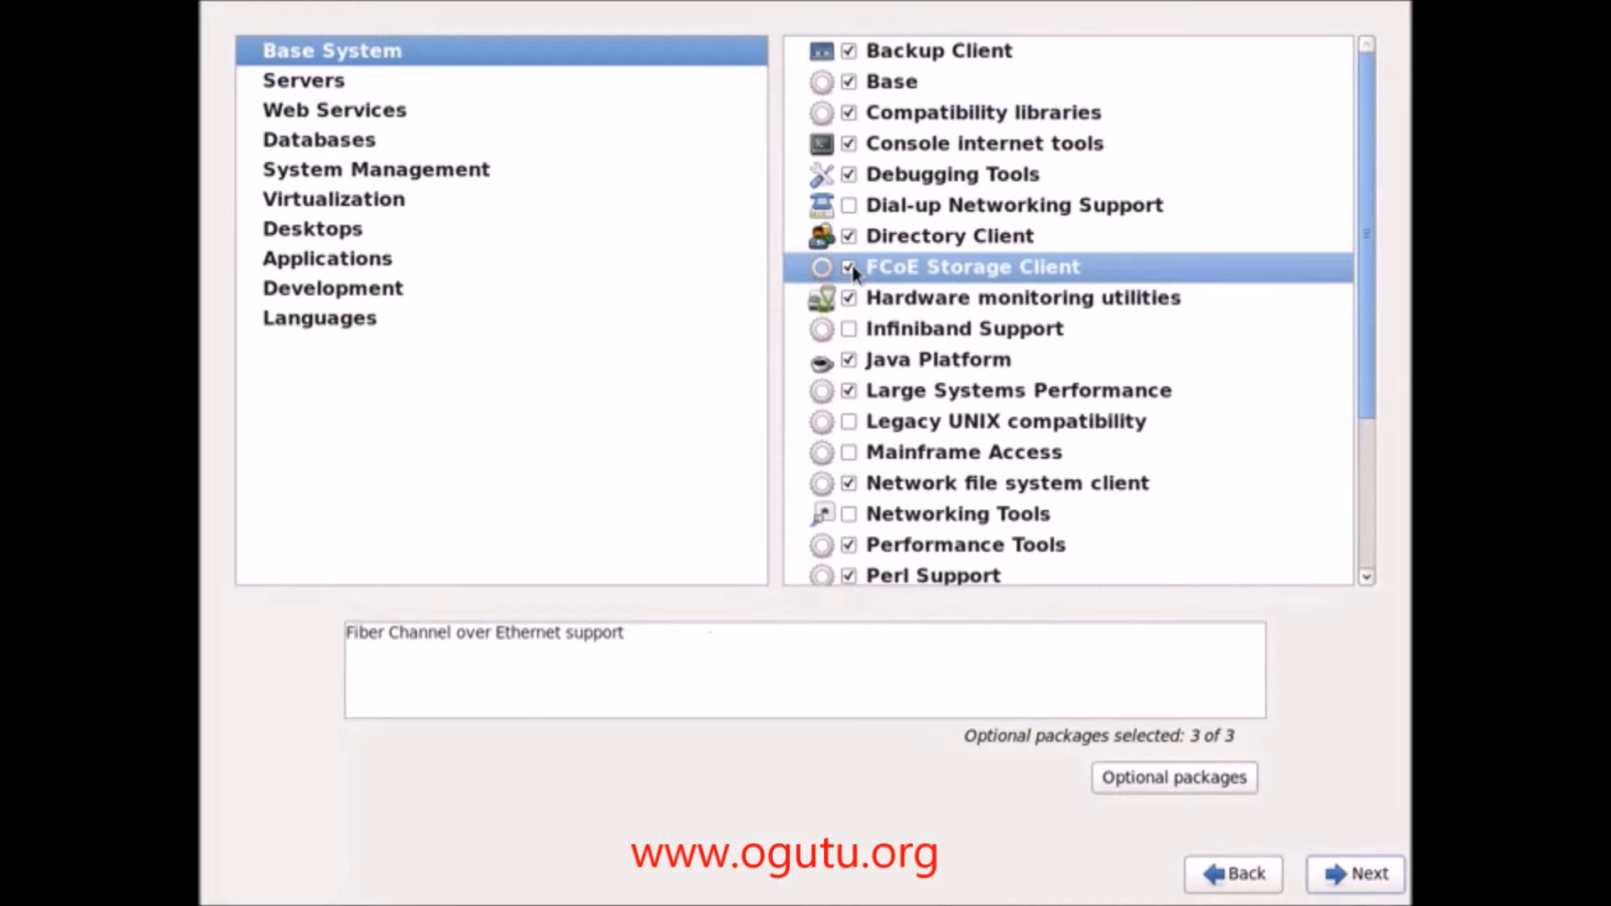
pyautogui.click(851, 329)
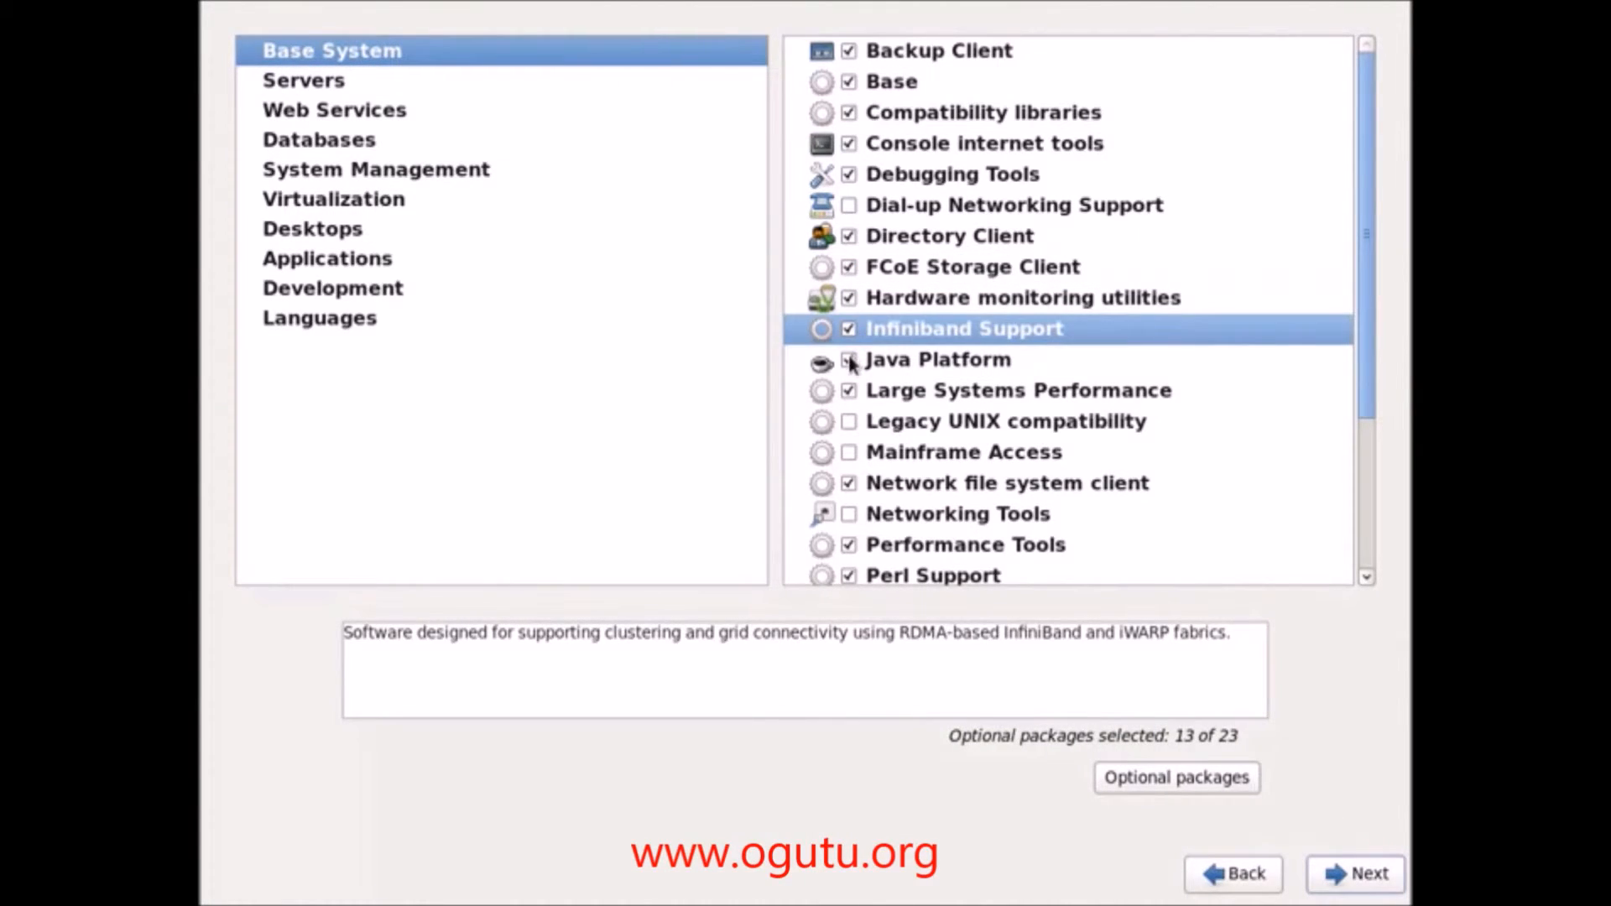
pyautogui.click(850, 361)
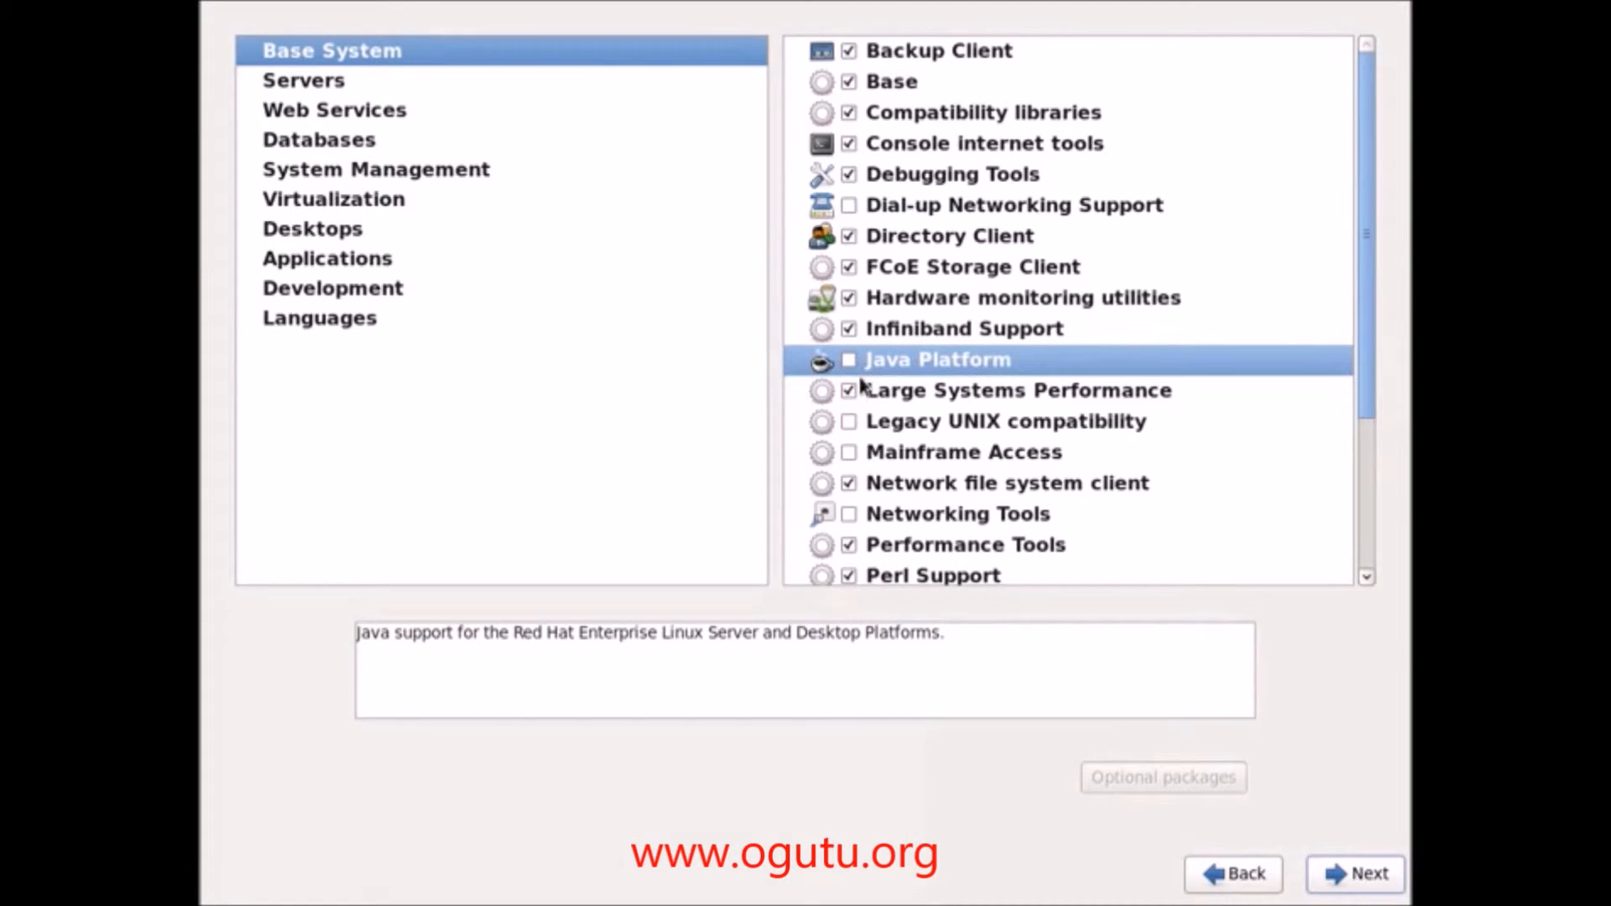
pyautogui.click(848, 422)
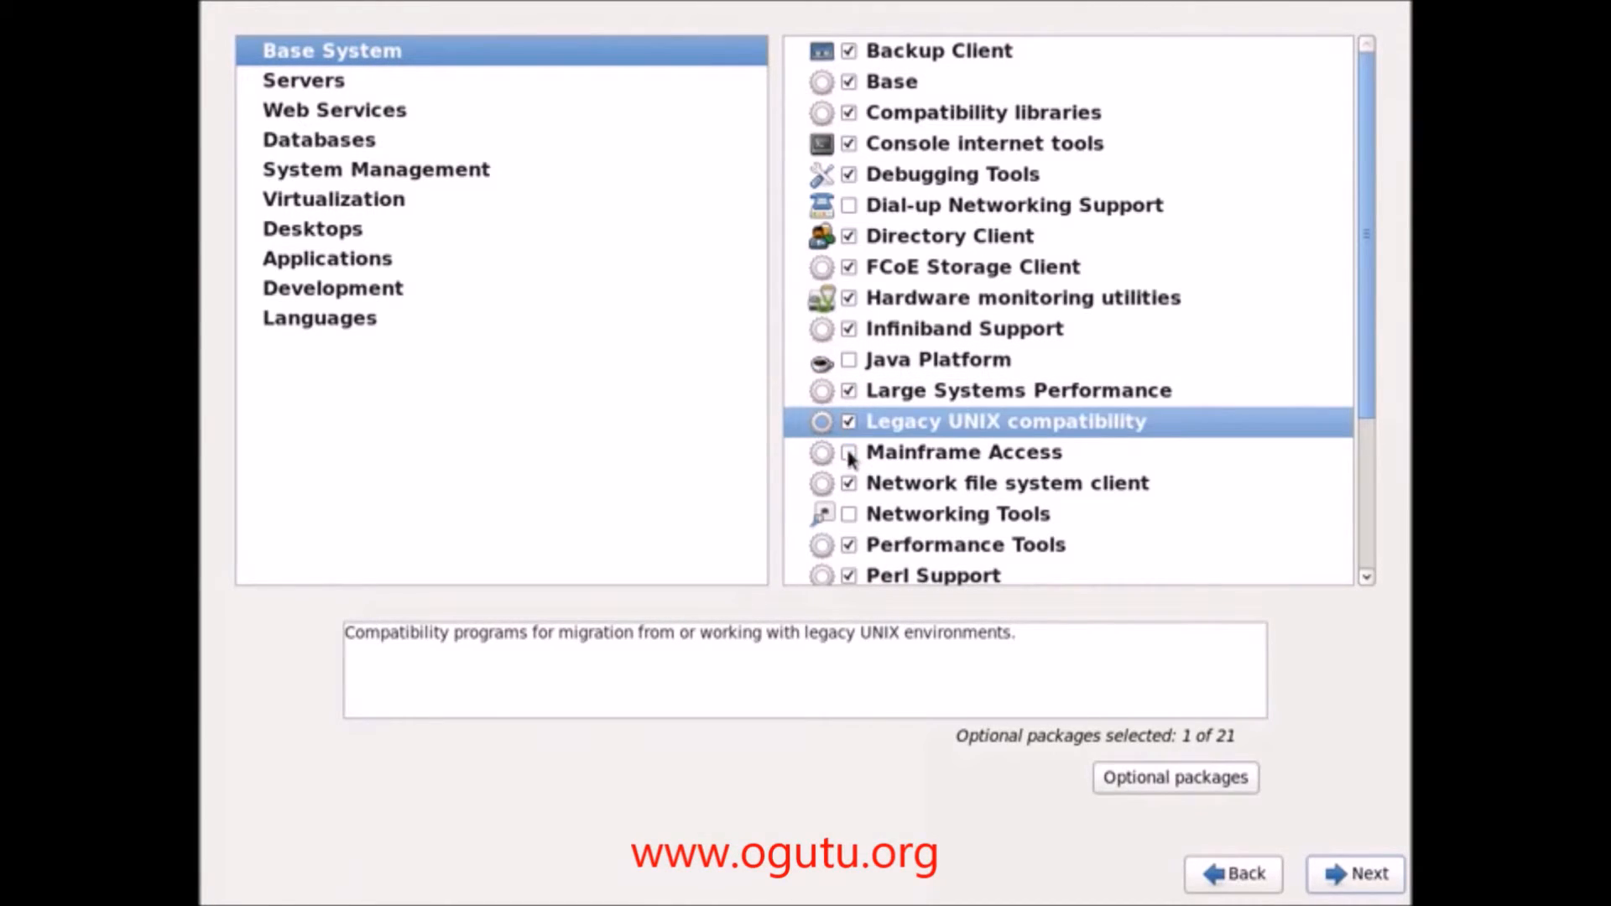
pyautogui.click(849, 453)
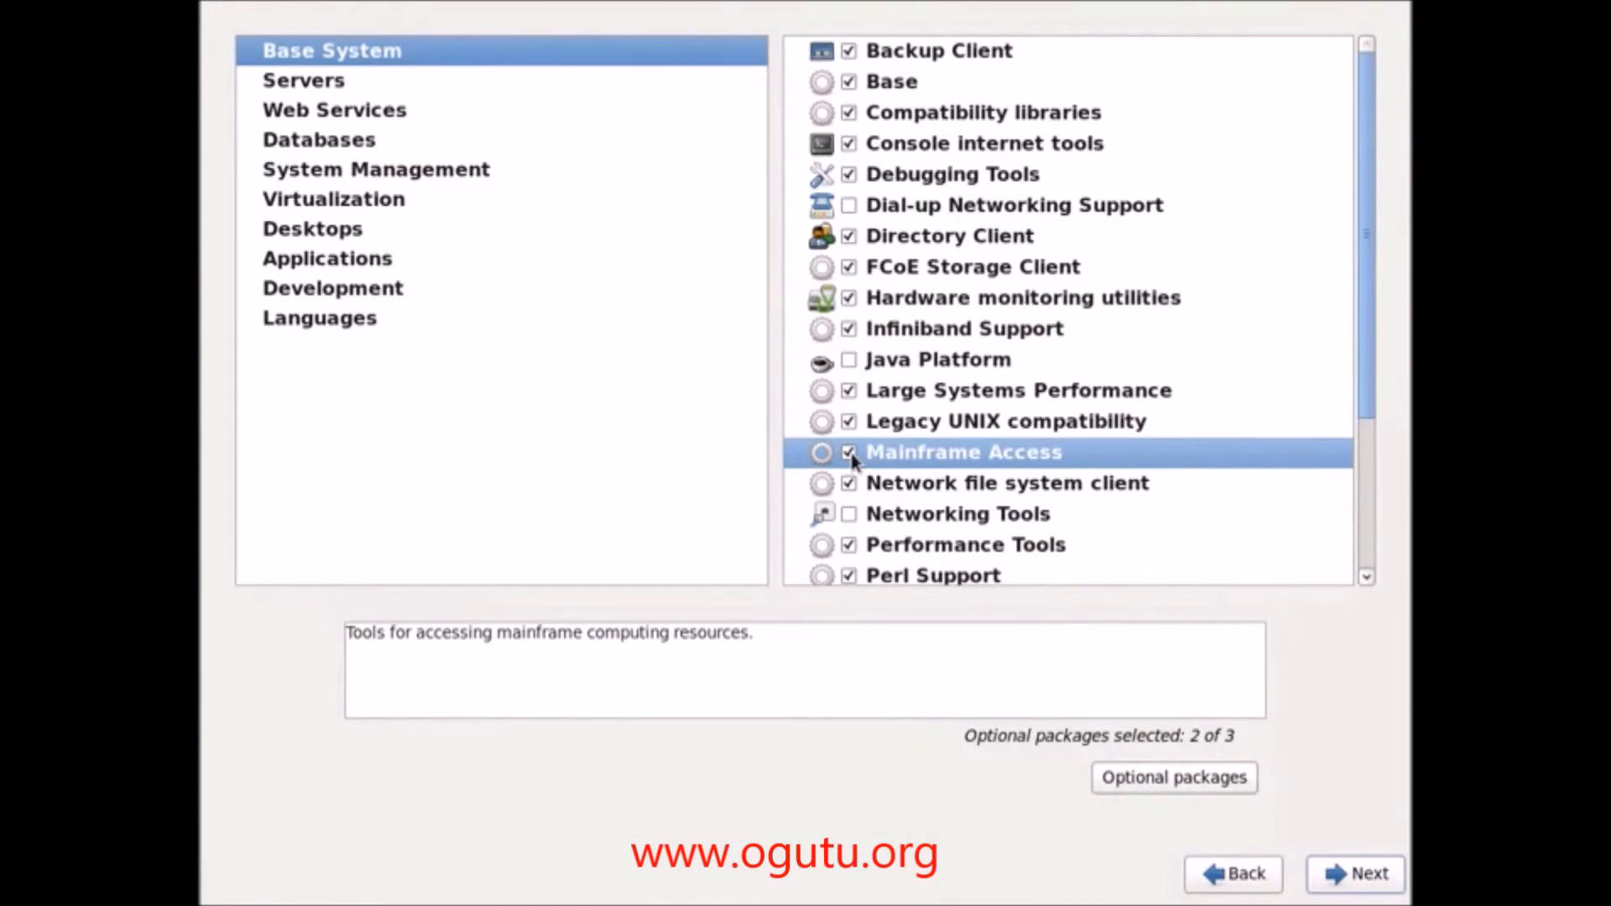
pyautogui.click(848, 514)
# Step: Also tick Printing client, Scientific support, Security Tools, Storage Availability Tools and iSCSI, then view Servers
pyautogui.scroll(-2, 1000, 513)
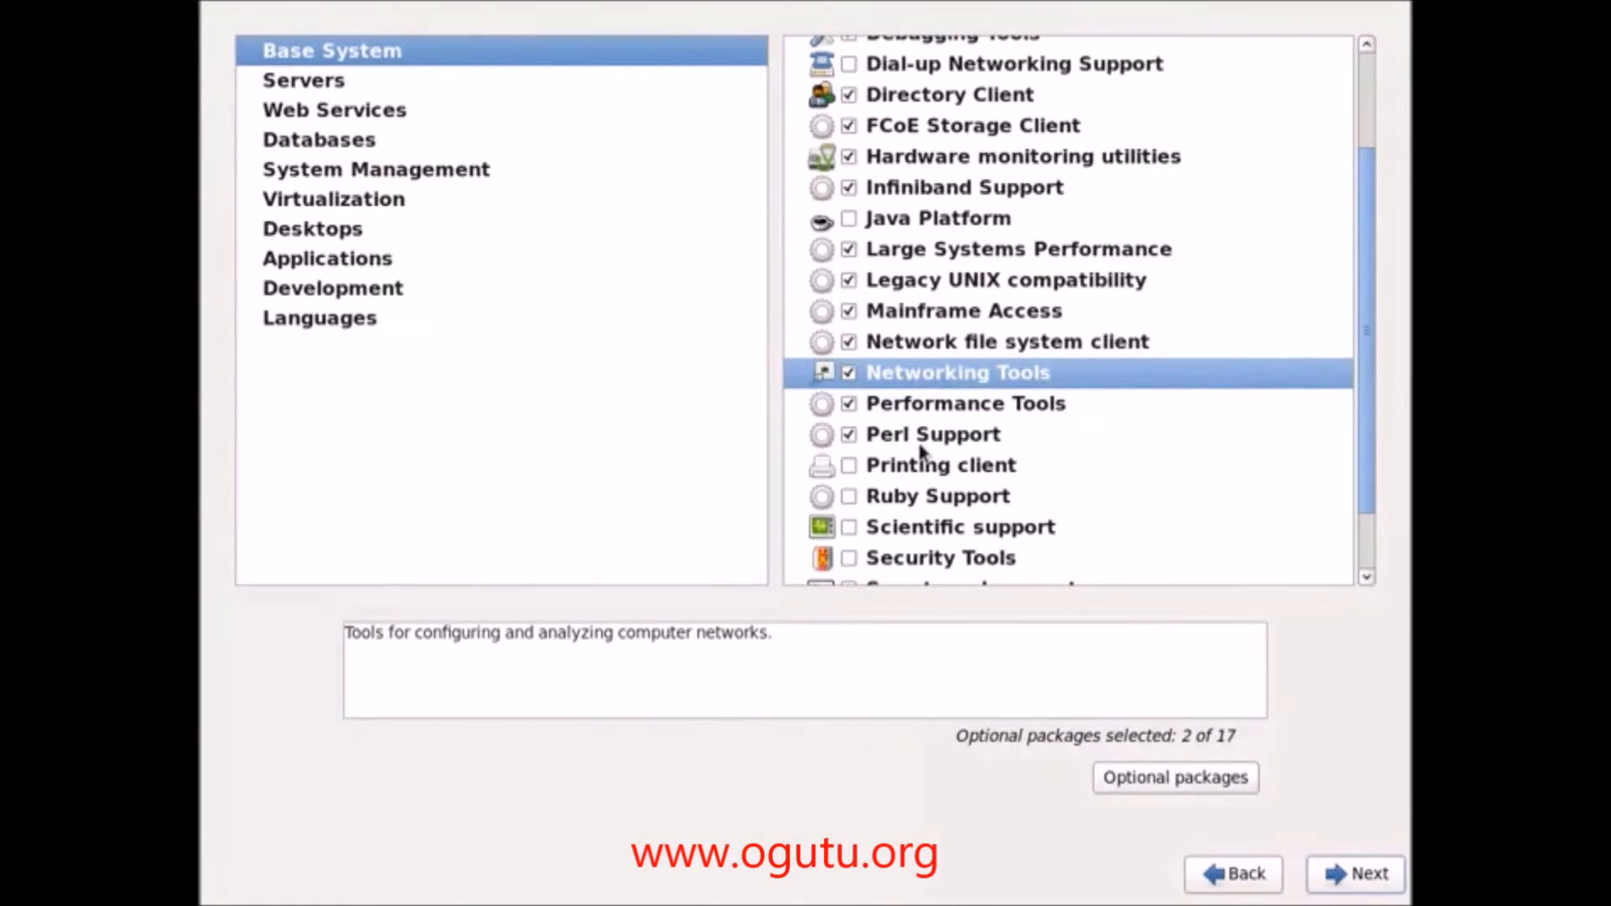
pyautogui.click(851, 464)
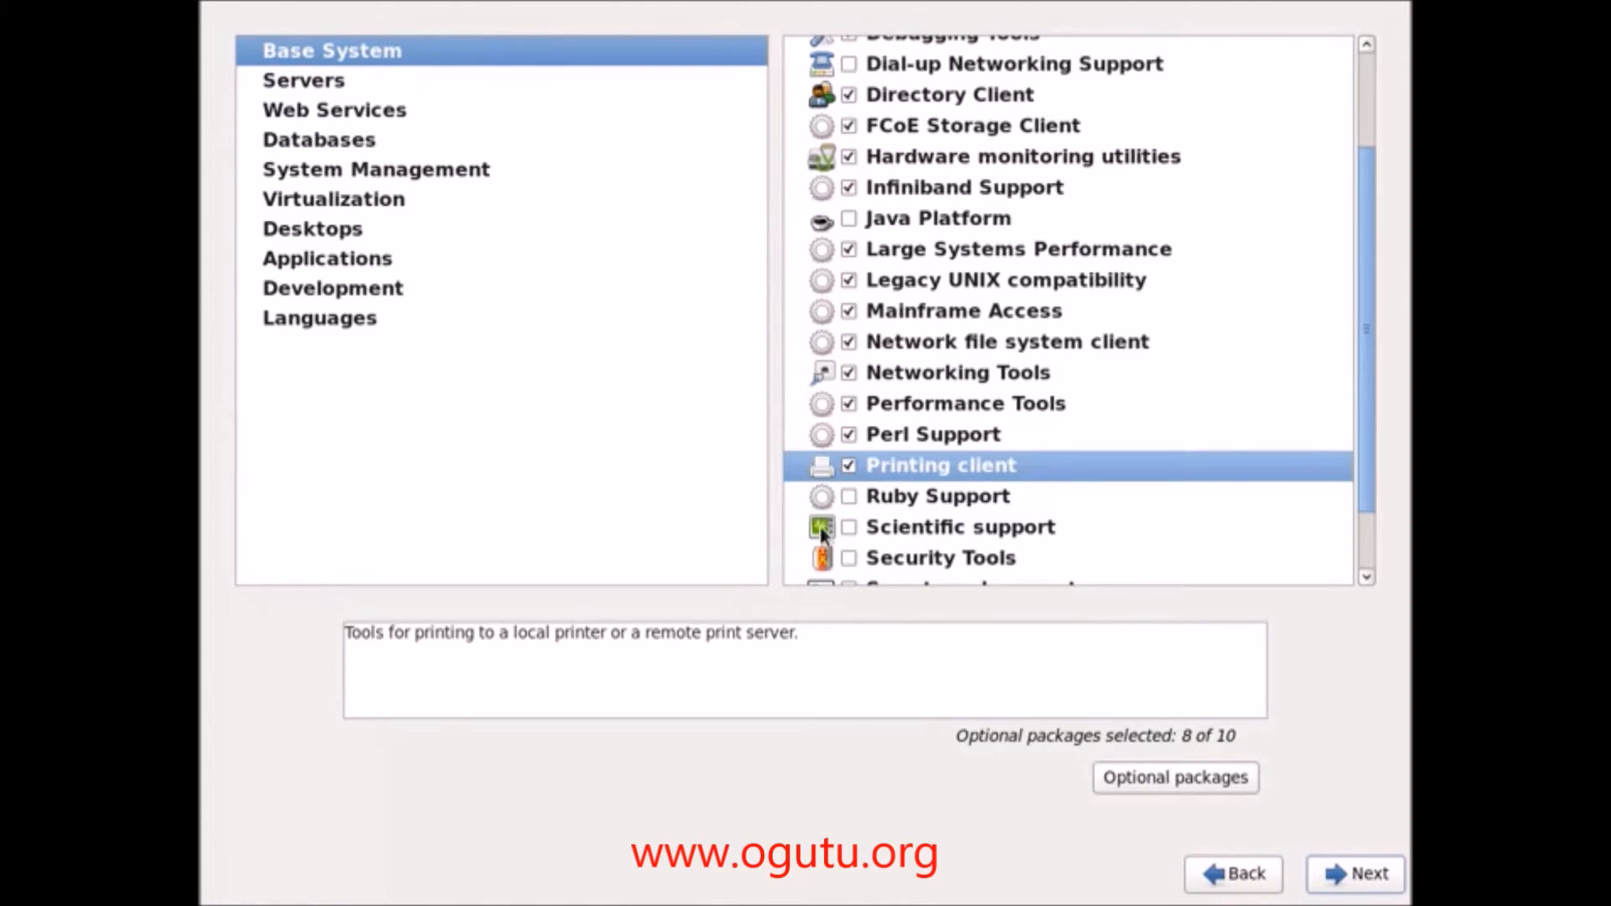
pyautogui.click(849, 527)
pyautogui.scroll(-1, 873, 558)
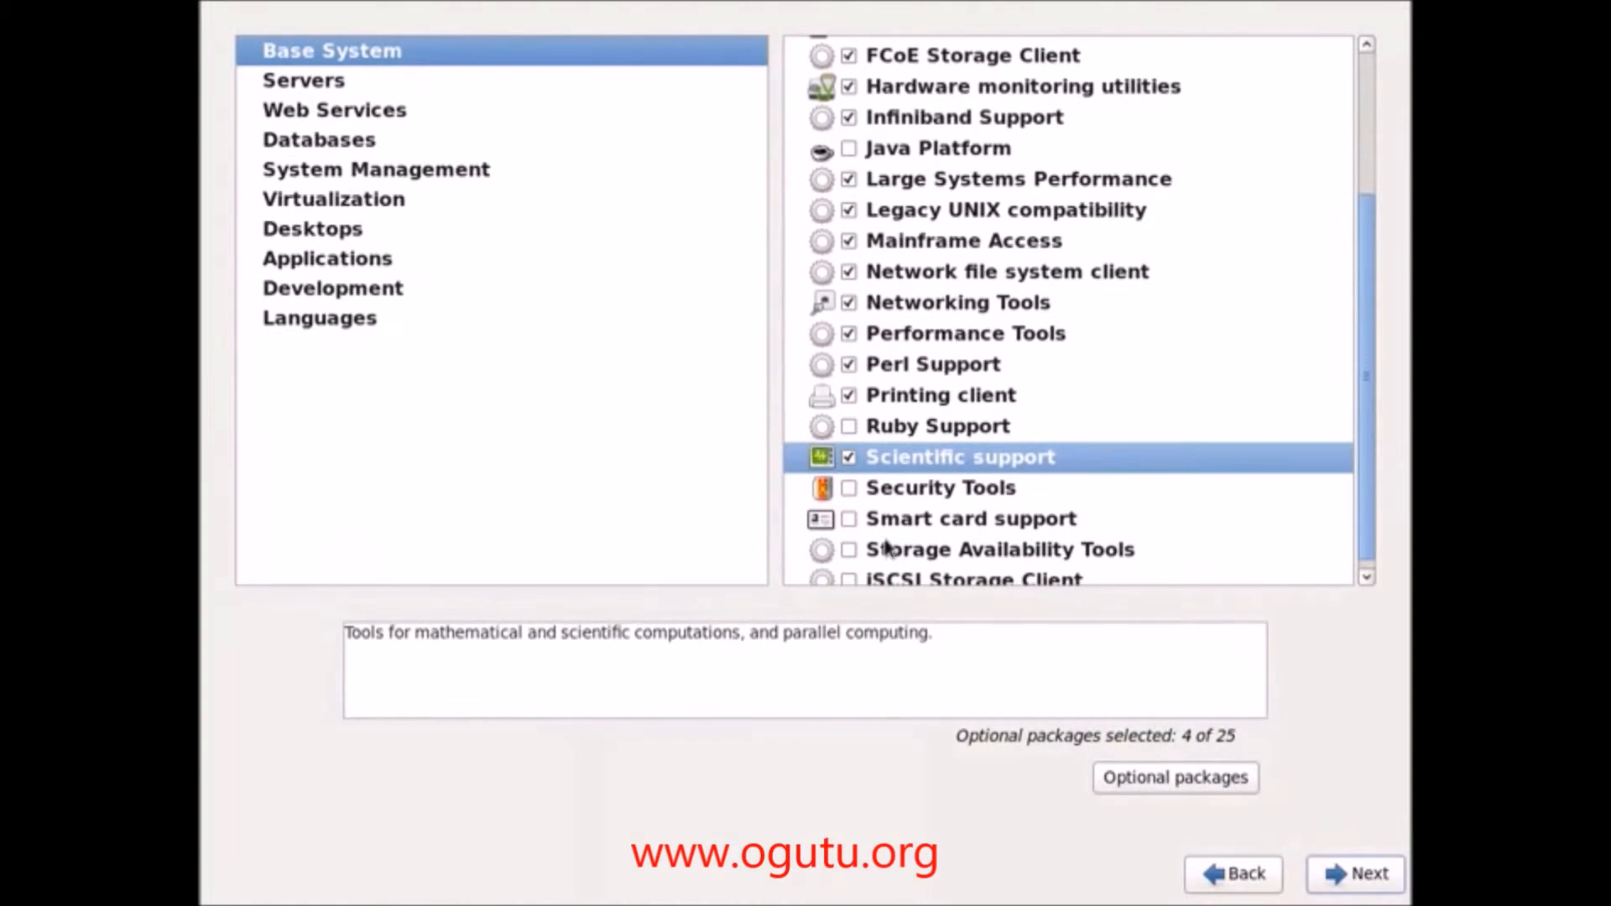
pyautogui.click(855, 486)
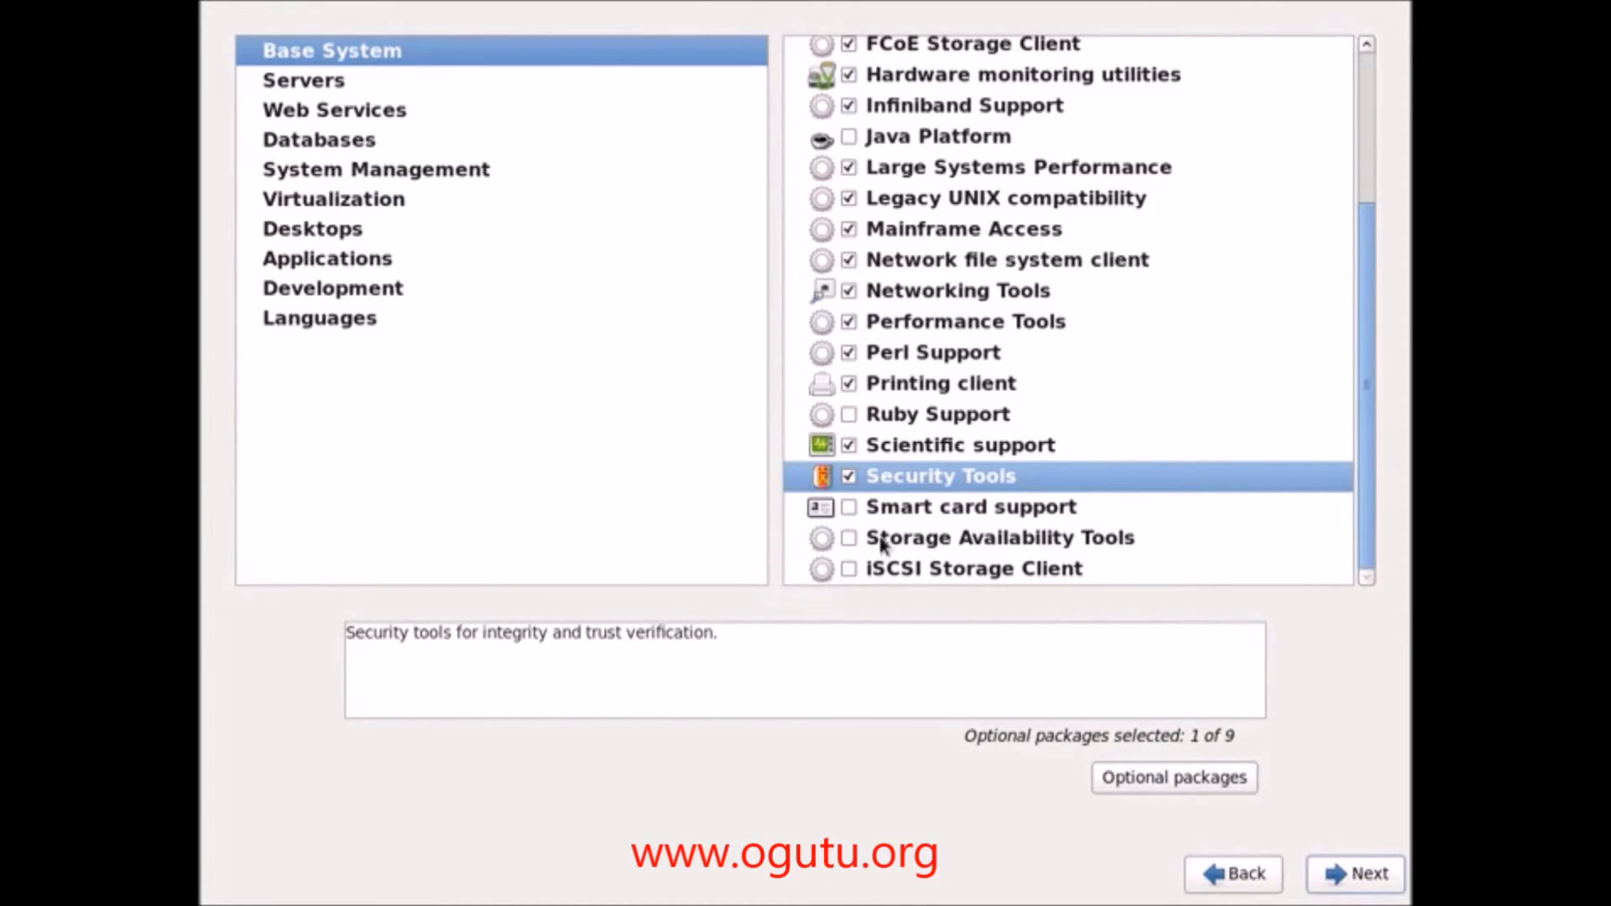
pyautogui.click(853, 540)
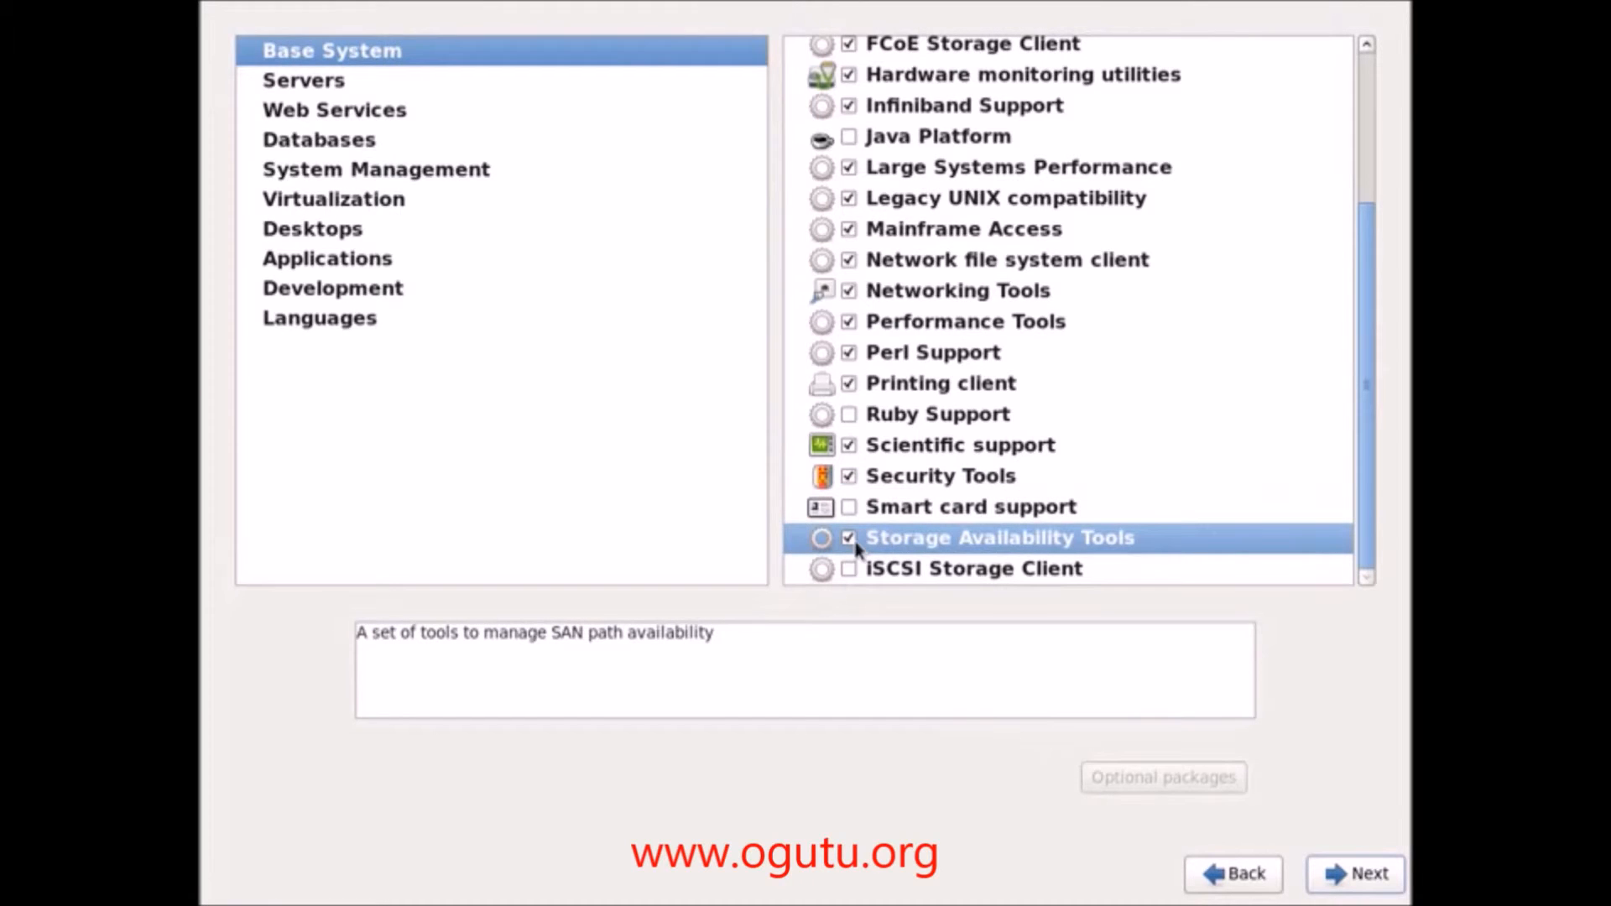
pyautogui.click(848, 569)
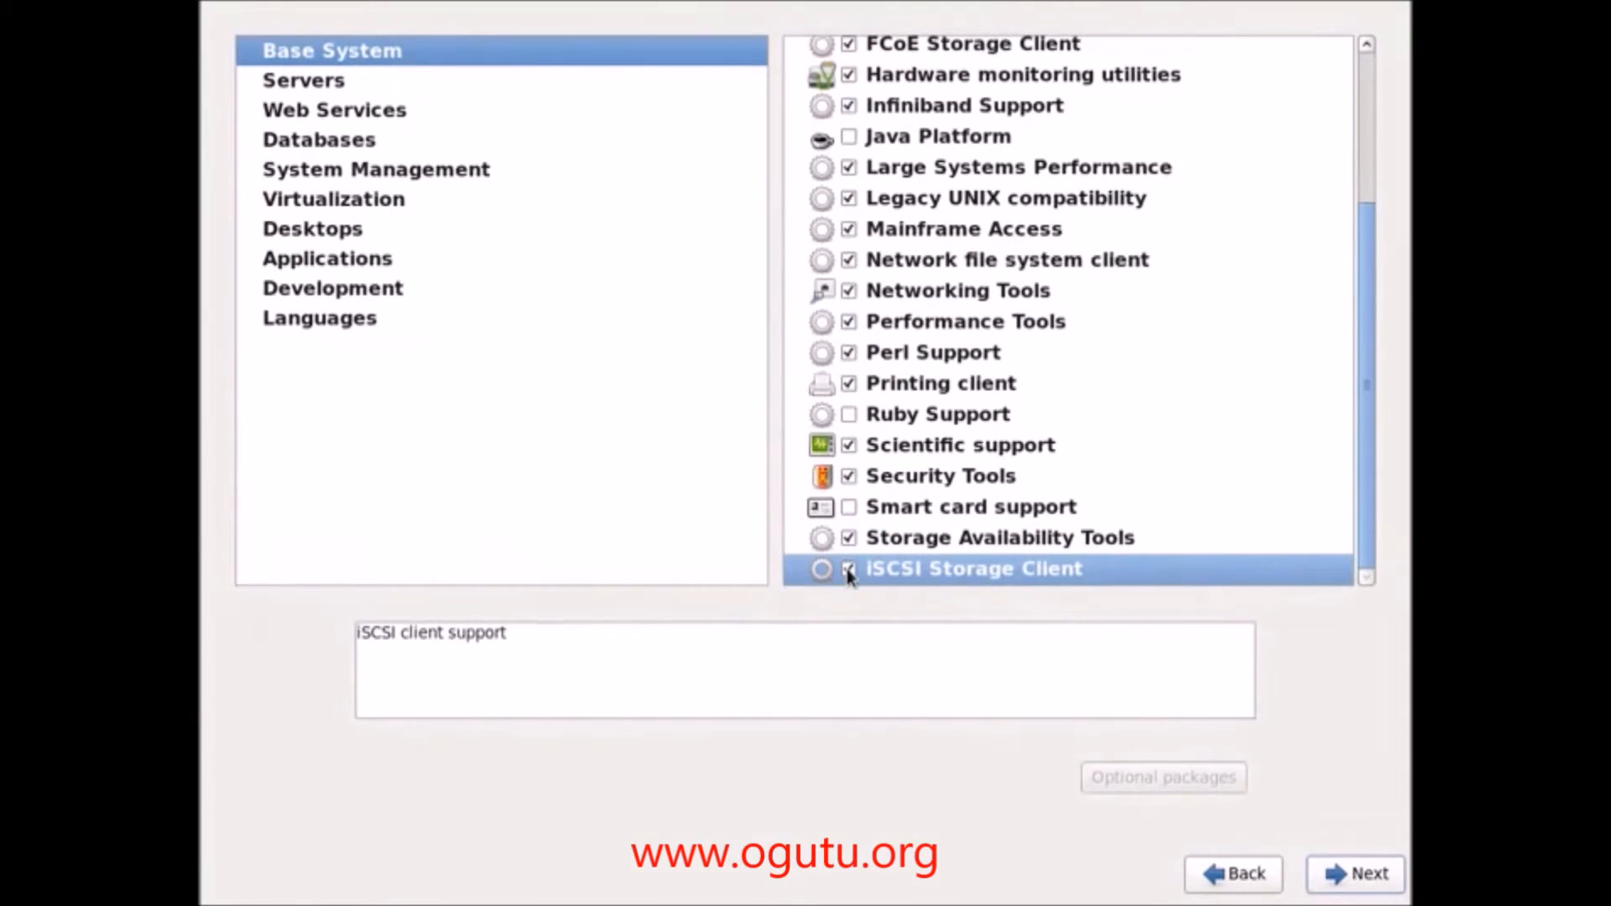
pyautogui.click(286, 84)
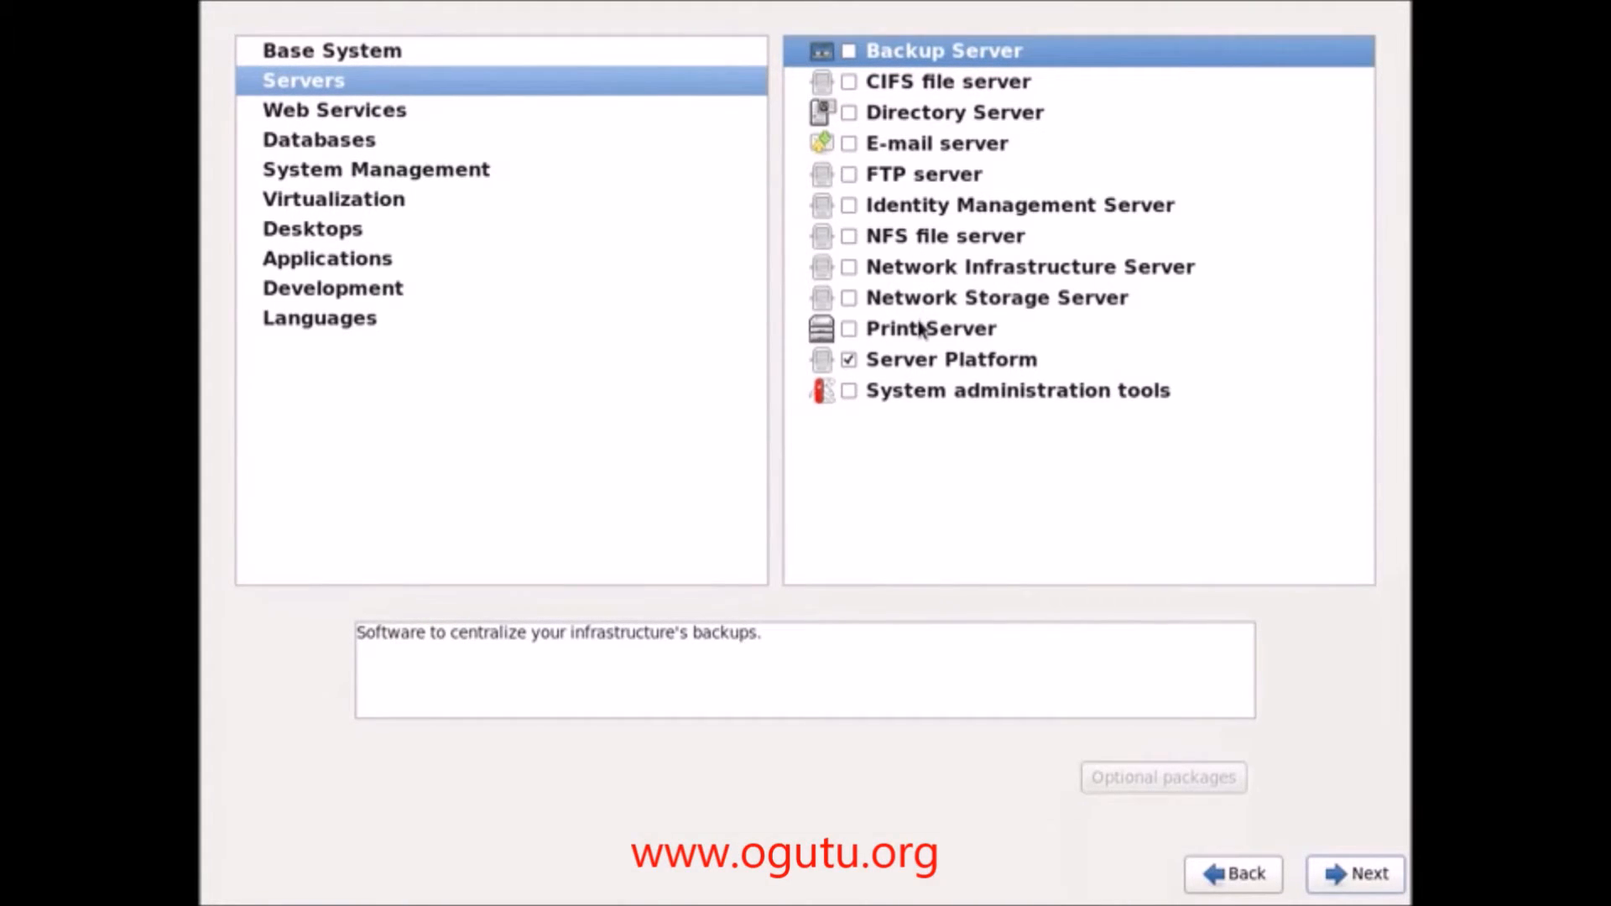
# Step: Include System administration tools under Servers, then look over Web Services and Databases
pyautogui.click(850, 391)
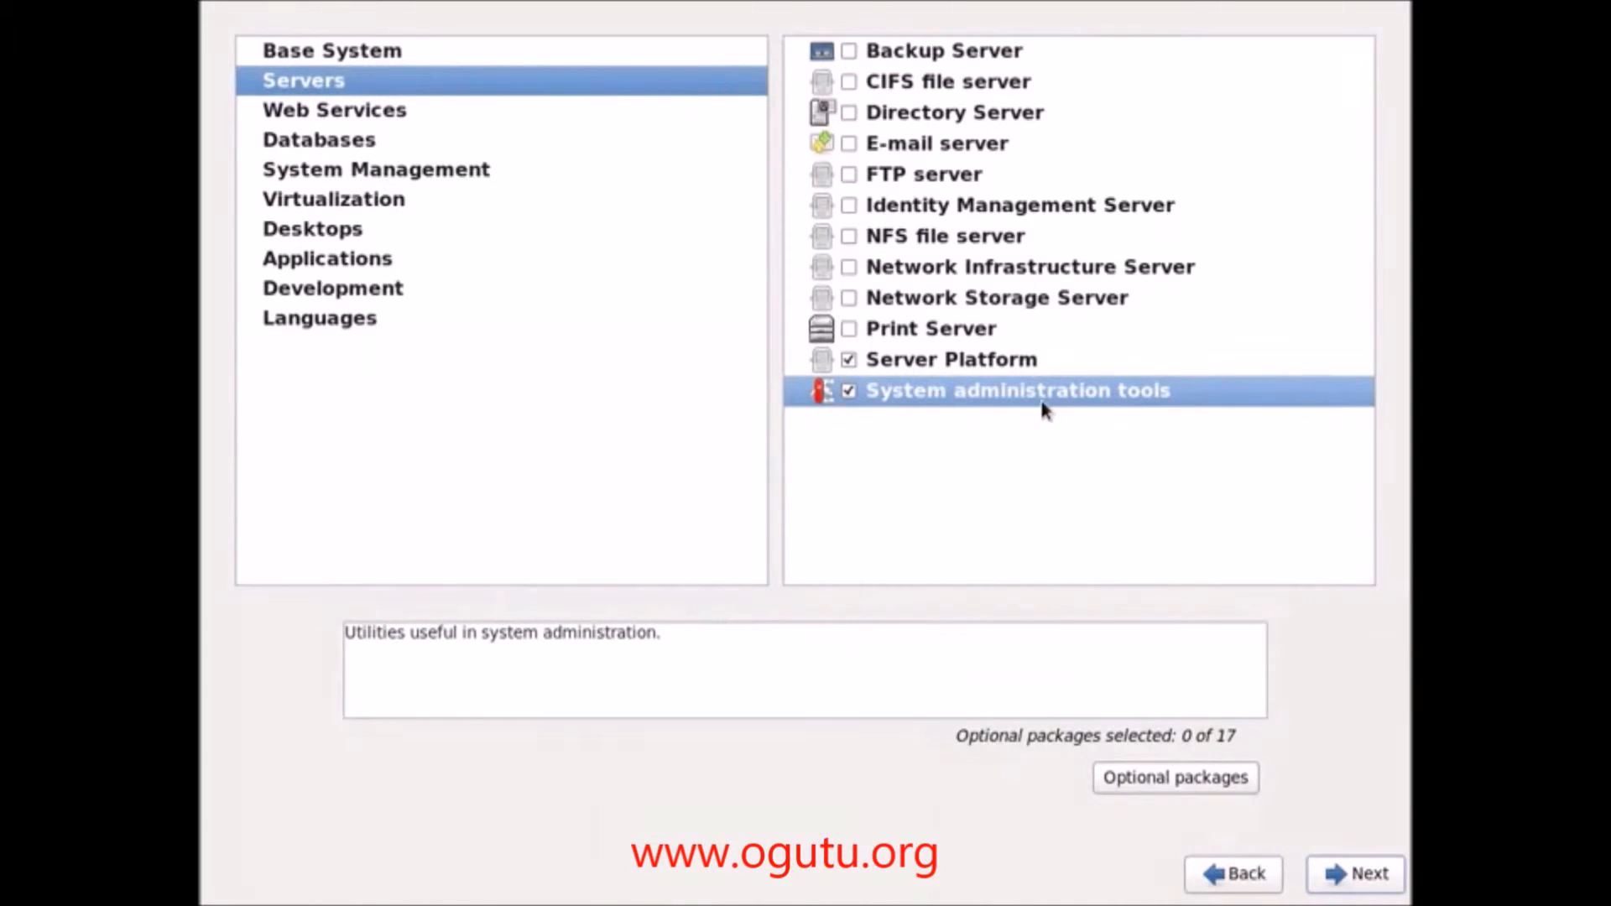
pyautogui.click(356, 118)
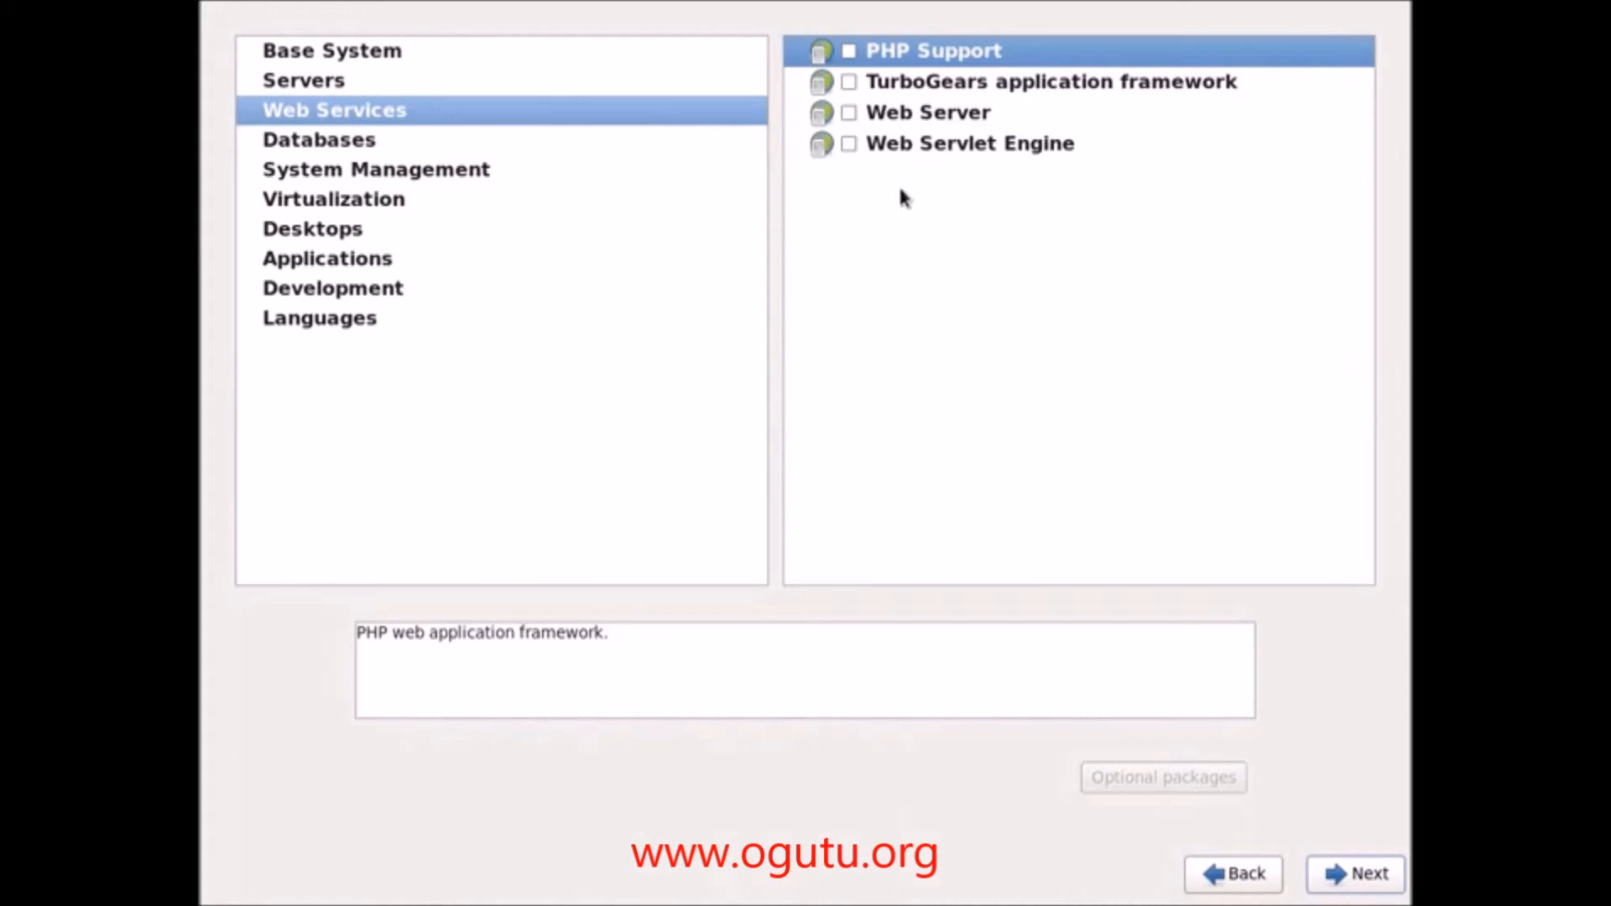
pyautogui.click(290, 148)
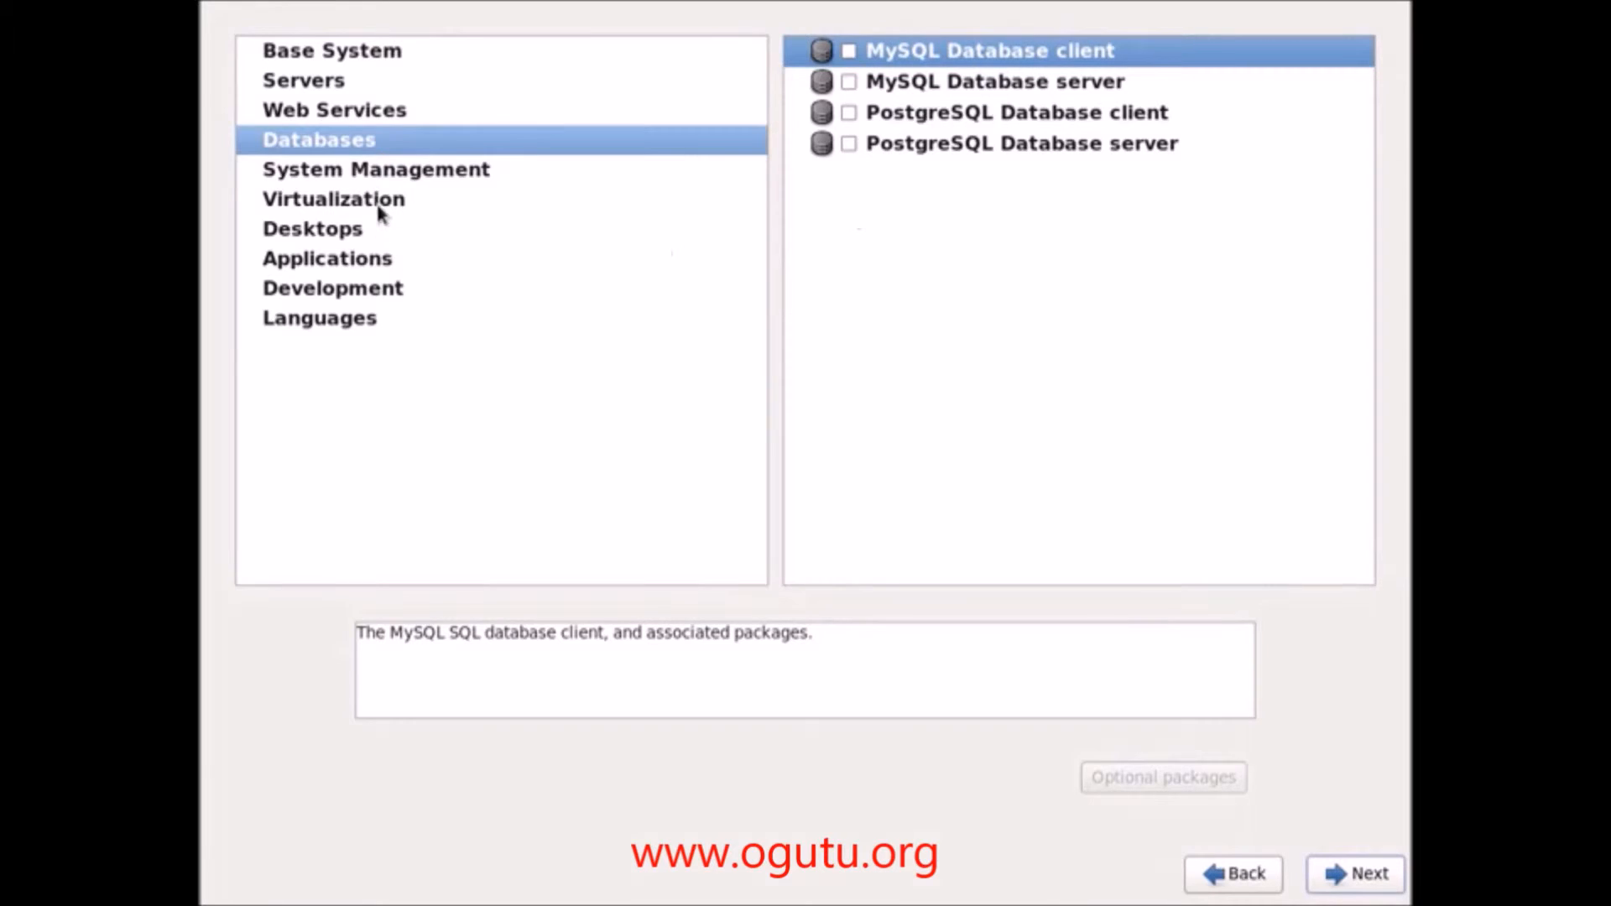
# Step: Tick Web-Based Enterprise Management, System Management, SNMP Support and Messaging Client Support under System Management
pyautogui.click(388, 176)
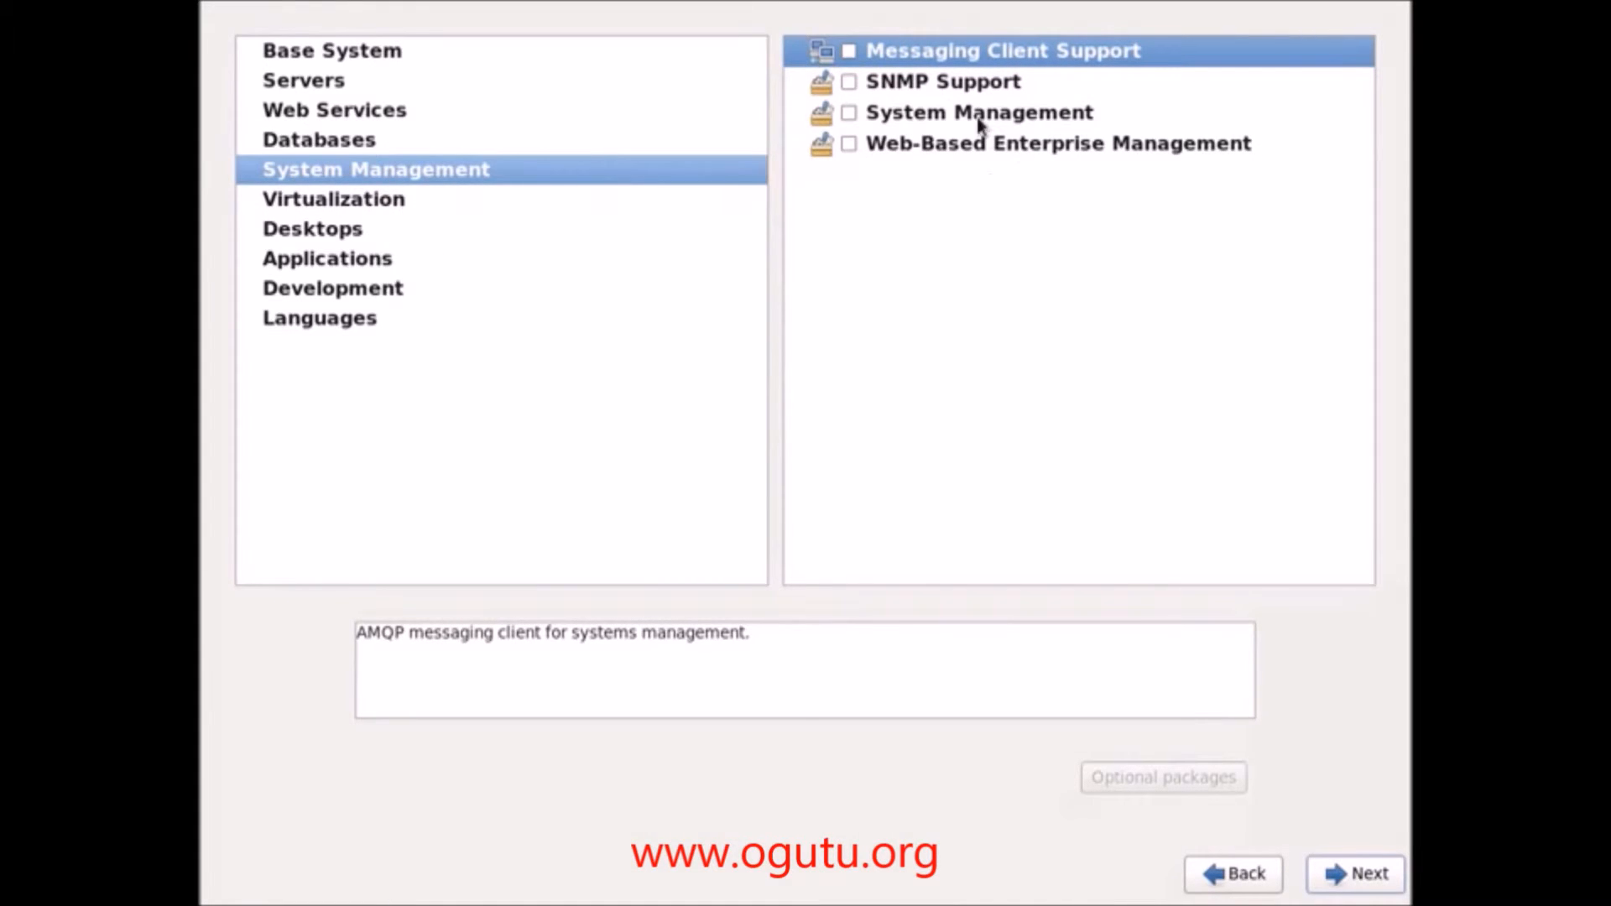
pyautogui.click(849, 145)
pyautogui.click(849, 113)
pyautogui.click(849, 82)
pyautogui.click(849, 51)
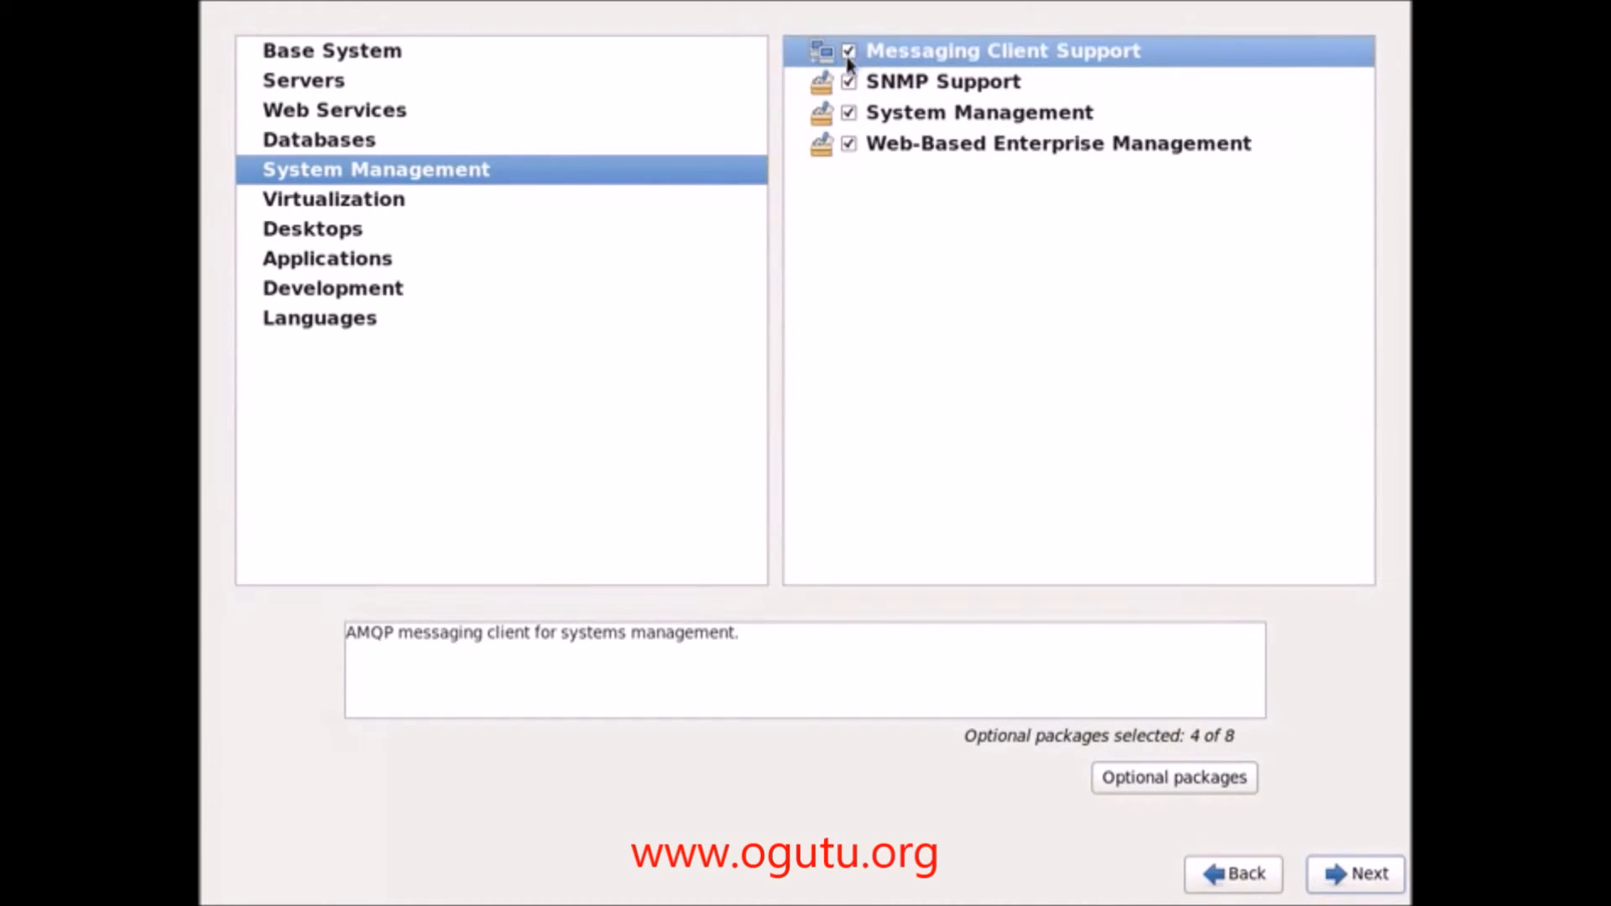
pyautogui.click(332, 206)
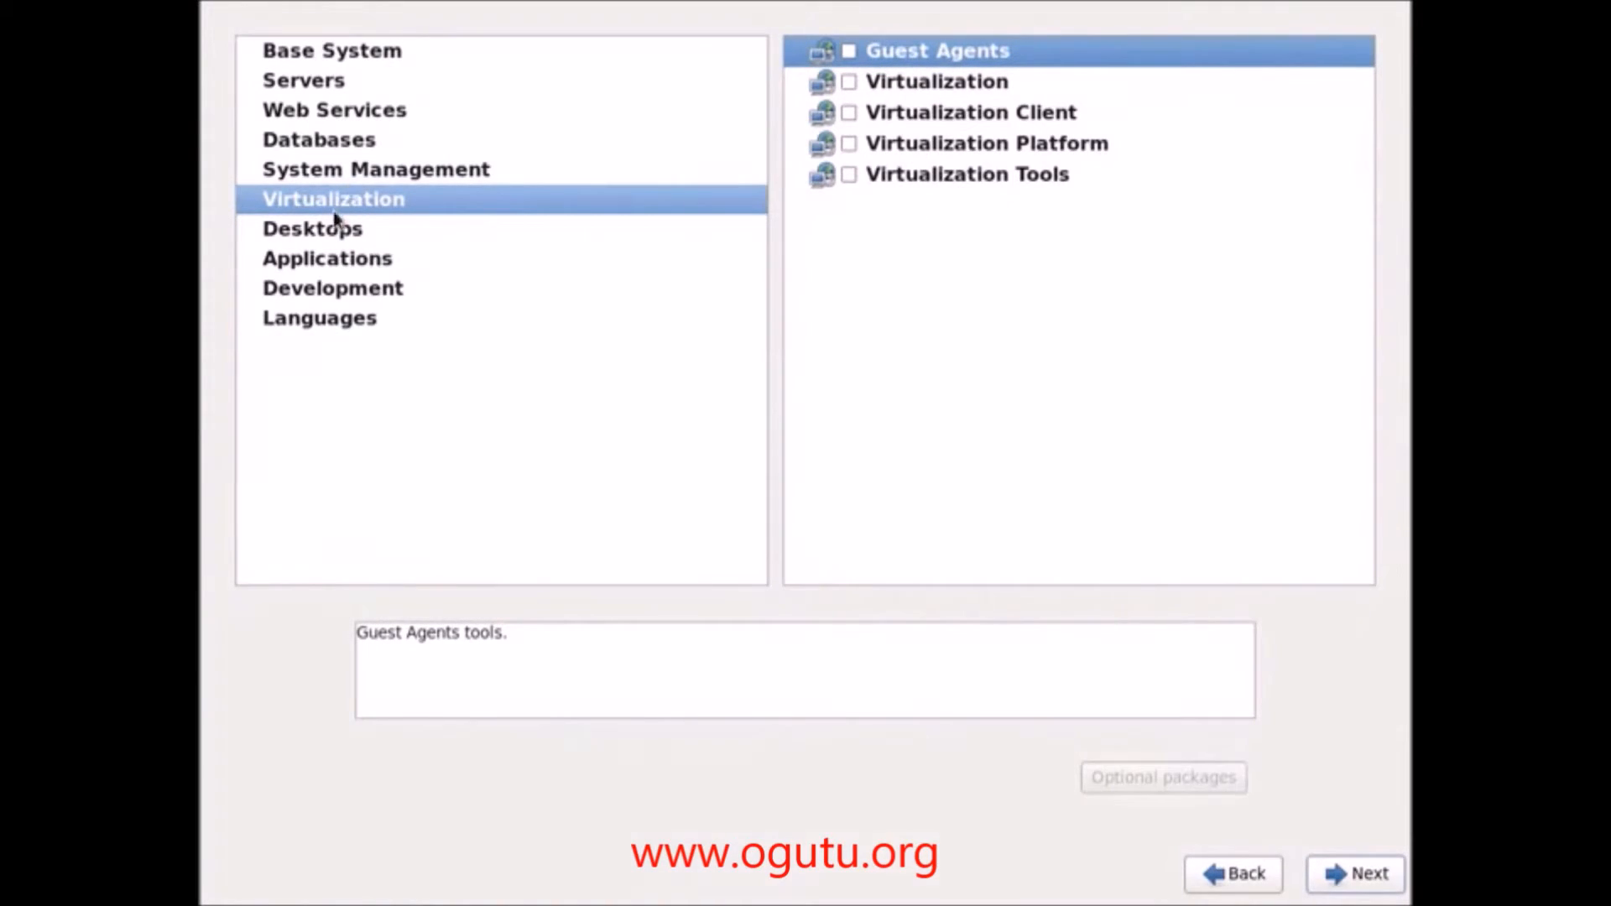
# Step: Under Desktops, tick every group except KDE Desktop, from Desktop through X Window System
pyautogui.click(333, 234)
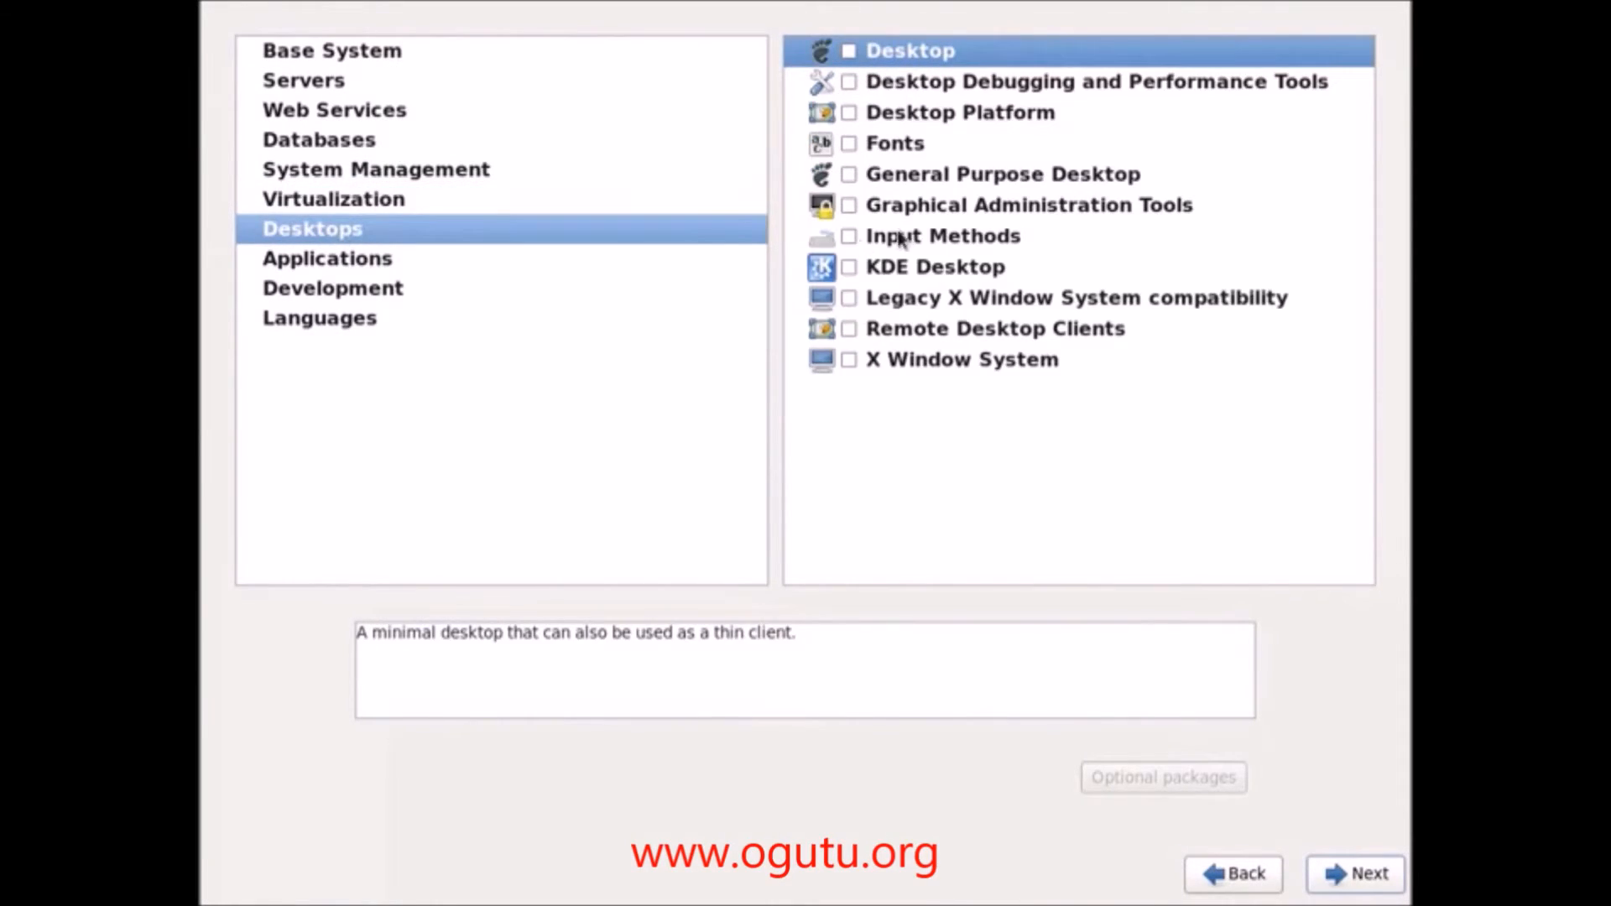
pyautogui.click(852, 53)
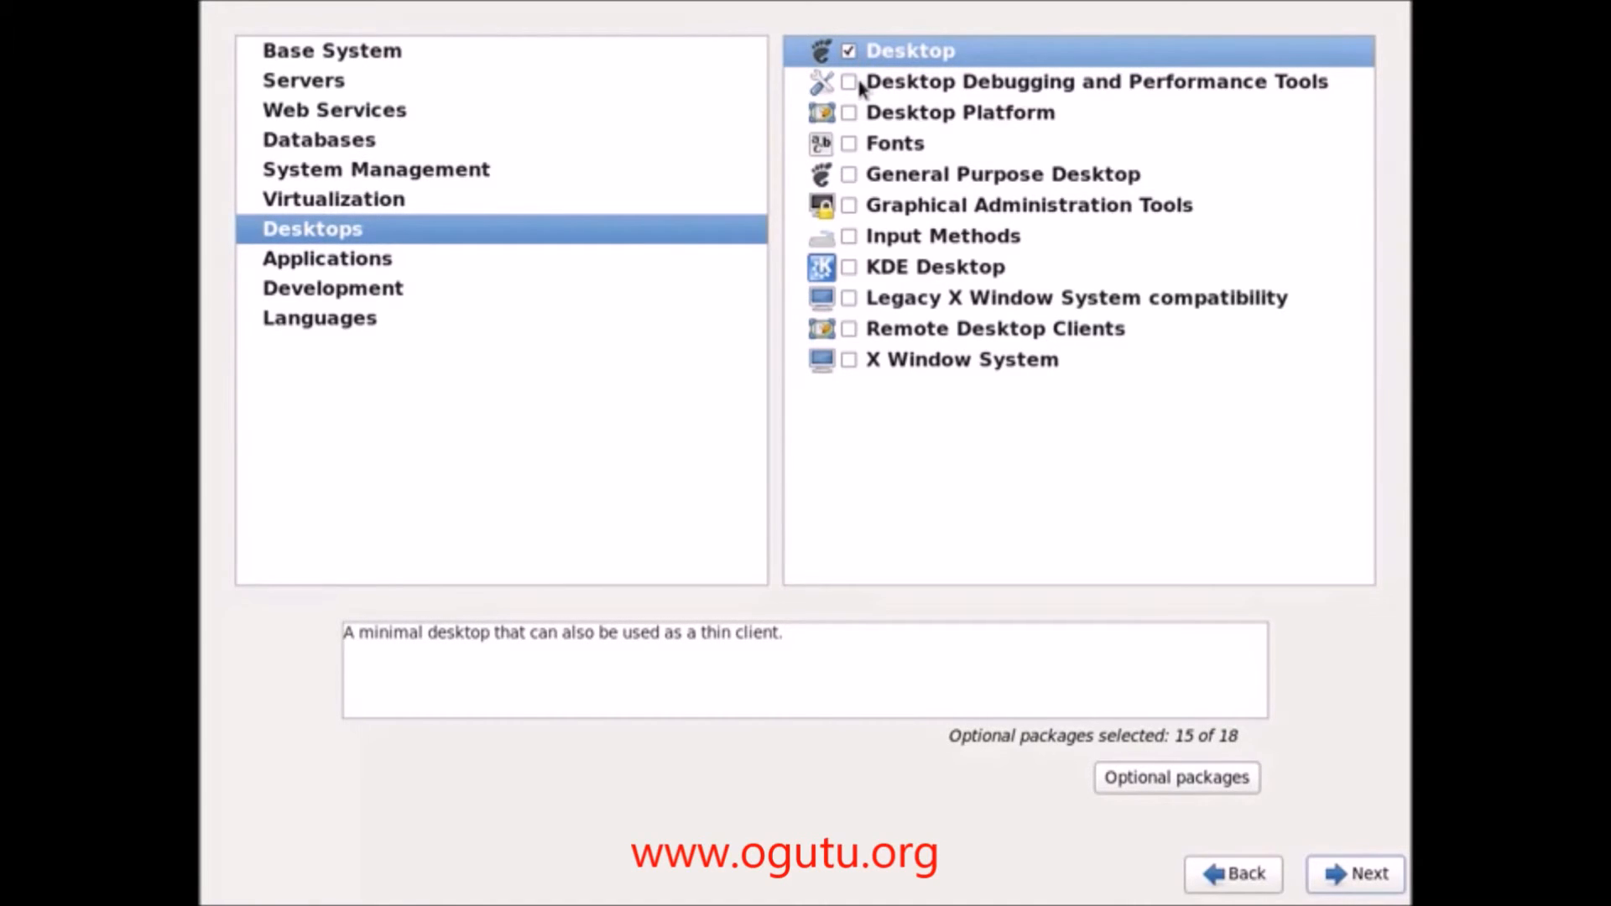
pyautogui.click(850, 84)
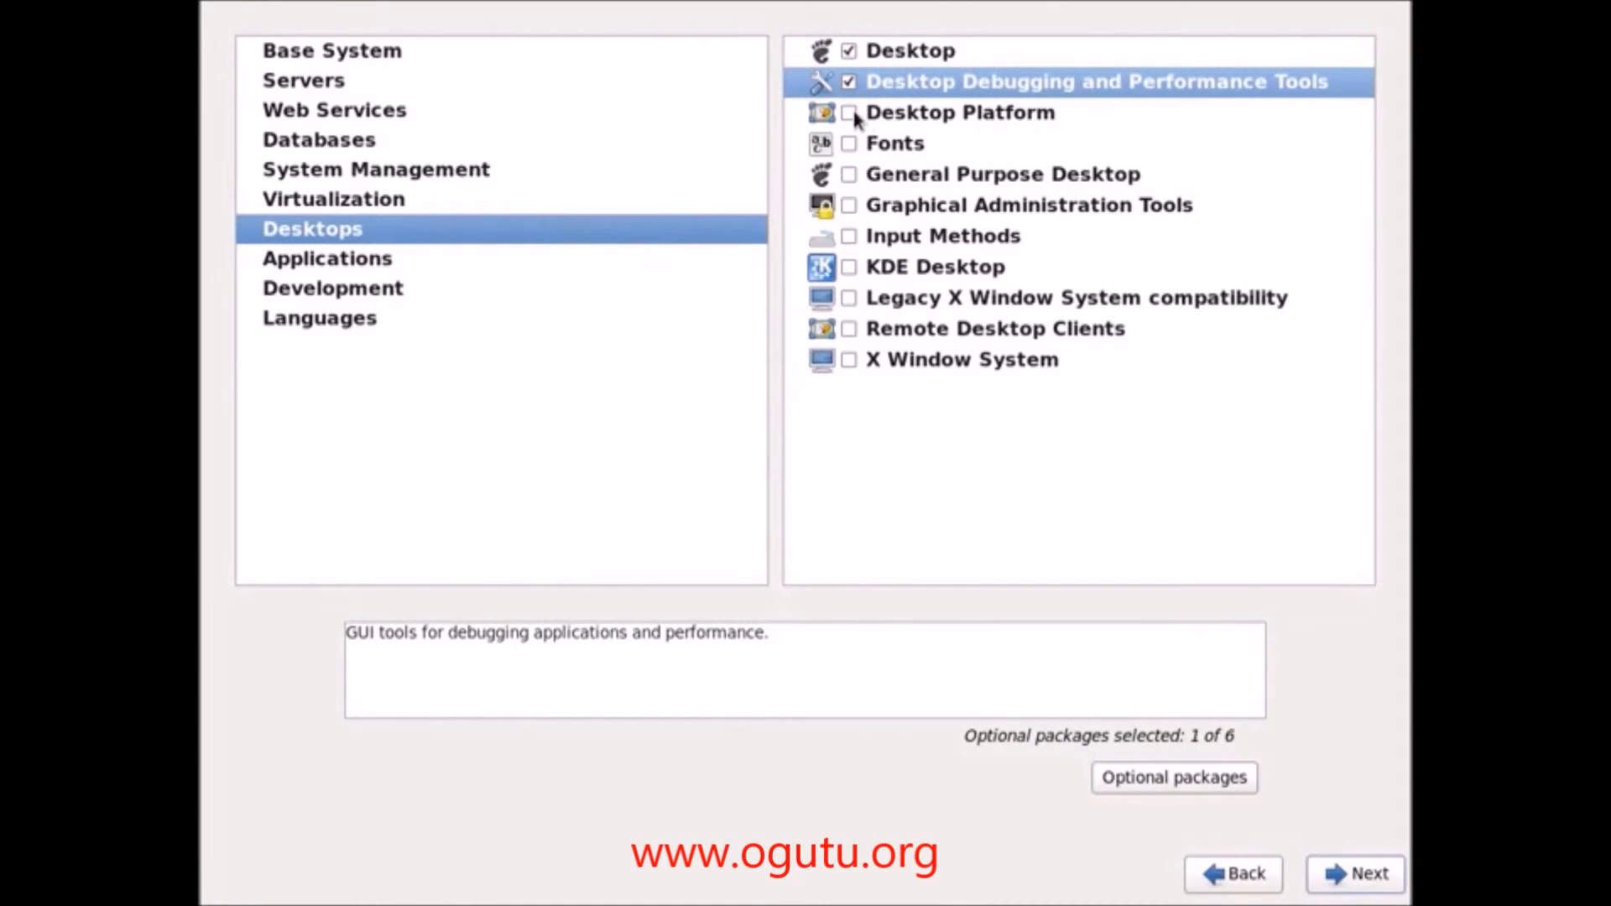
pyautogui.click(850, 114)
pyautogui.click(851, 145)
pyautogui.click(851, 176)
pyautogui.click(863, 209)
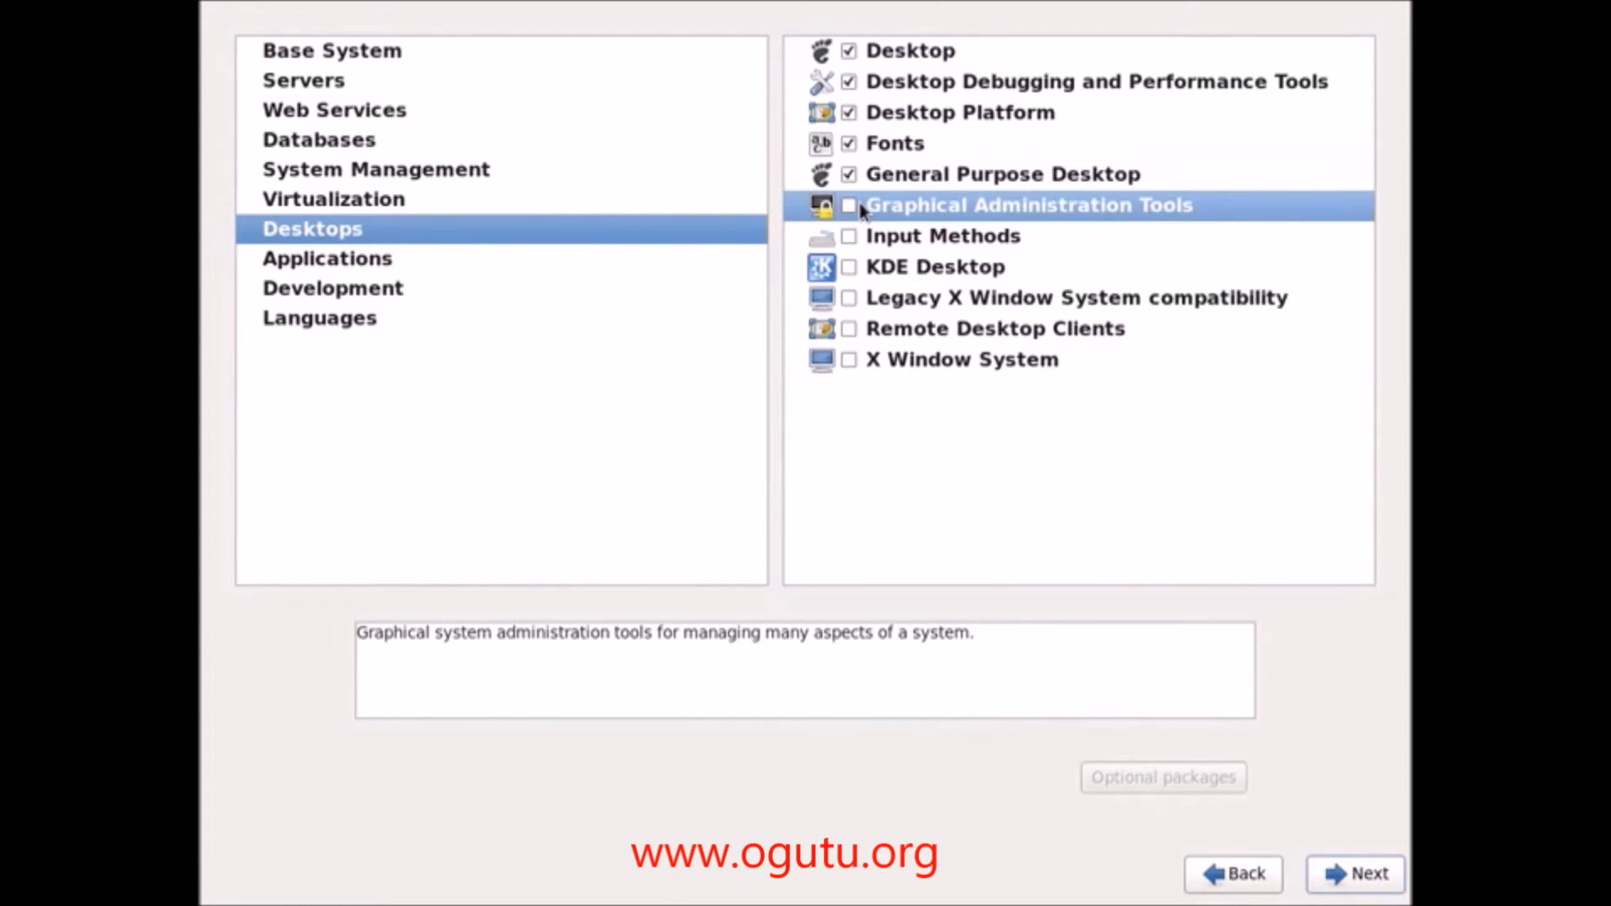
pyautogui.click(850, 207)
pyautogui.click(850, 237)
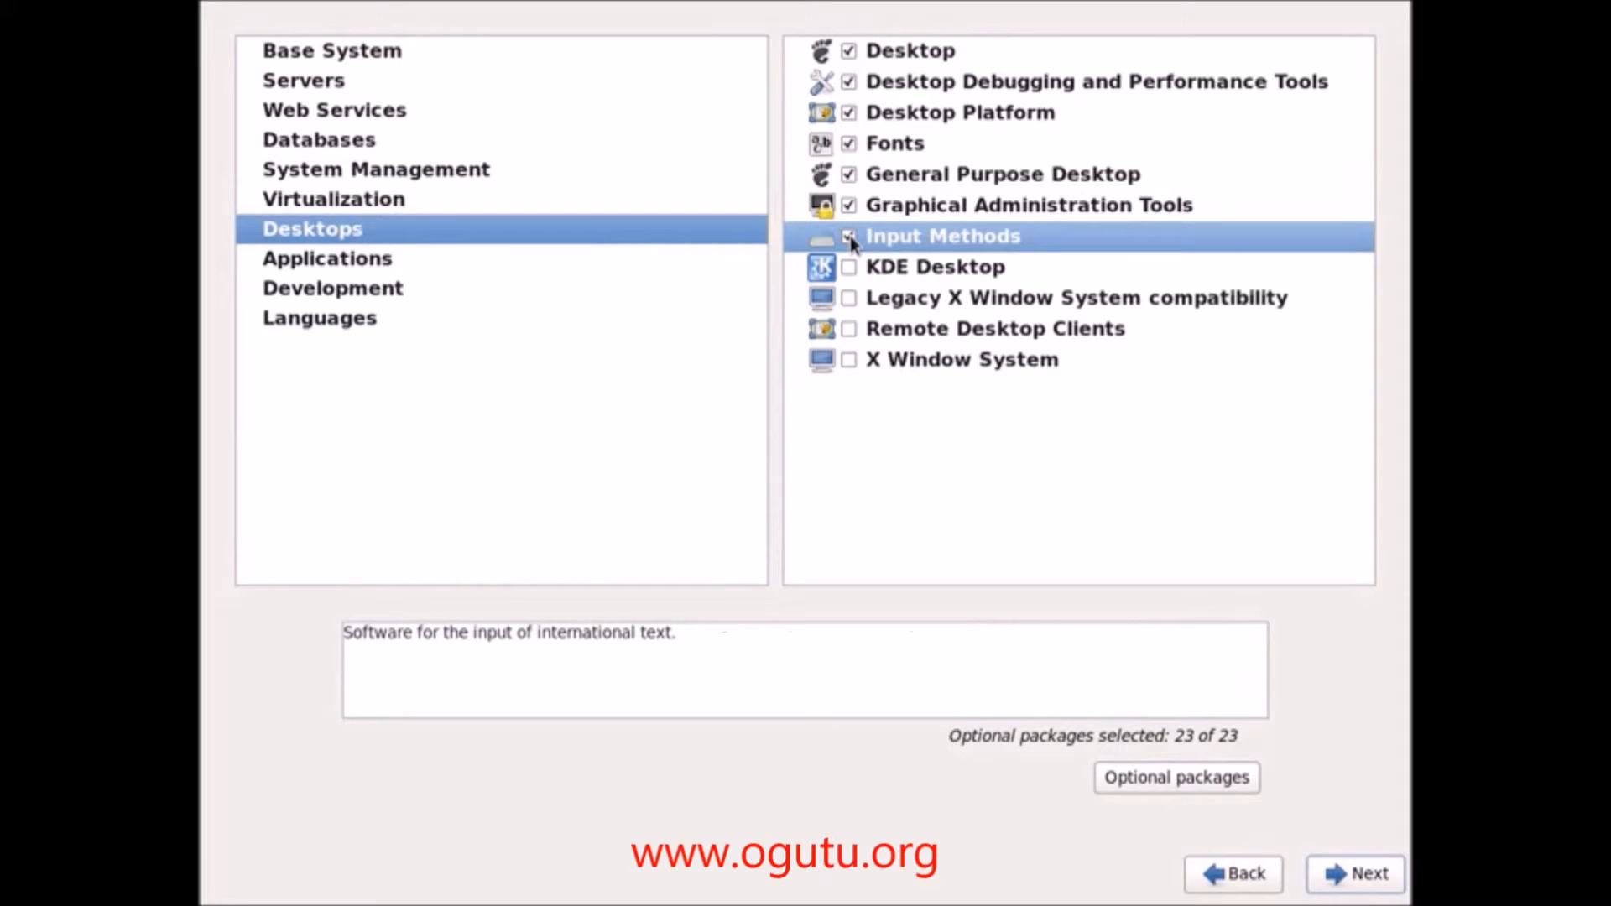
pyautogui.click(849, 298)
pyautogui.click(849, 329)
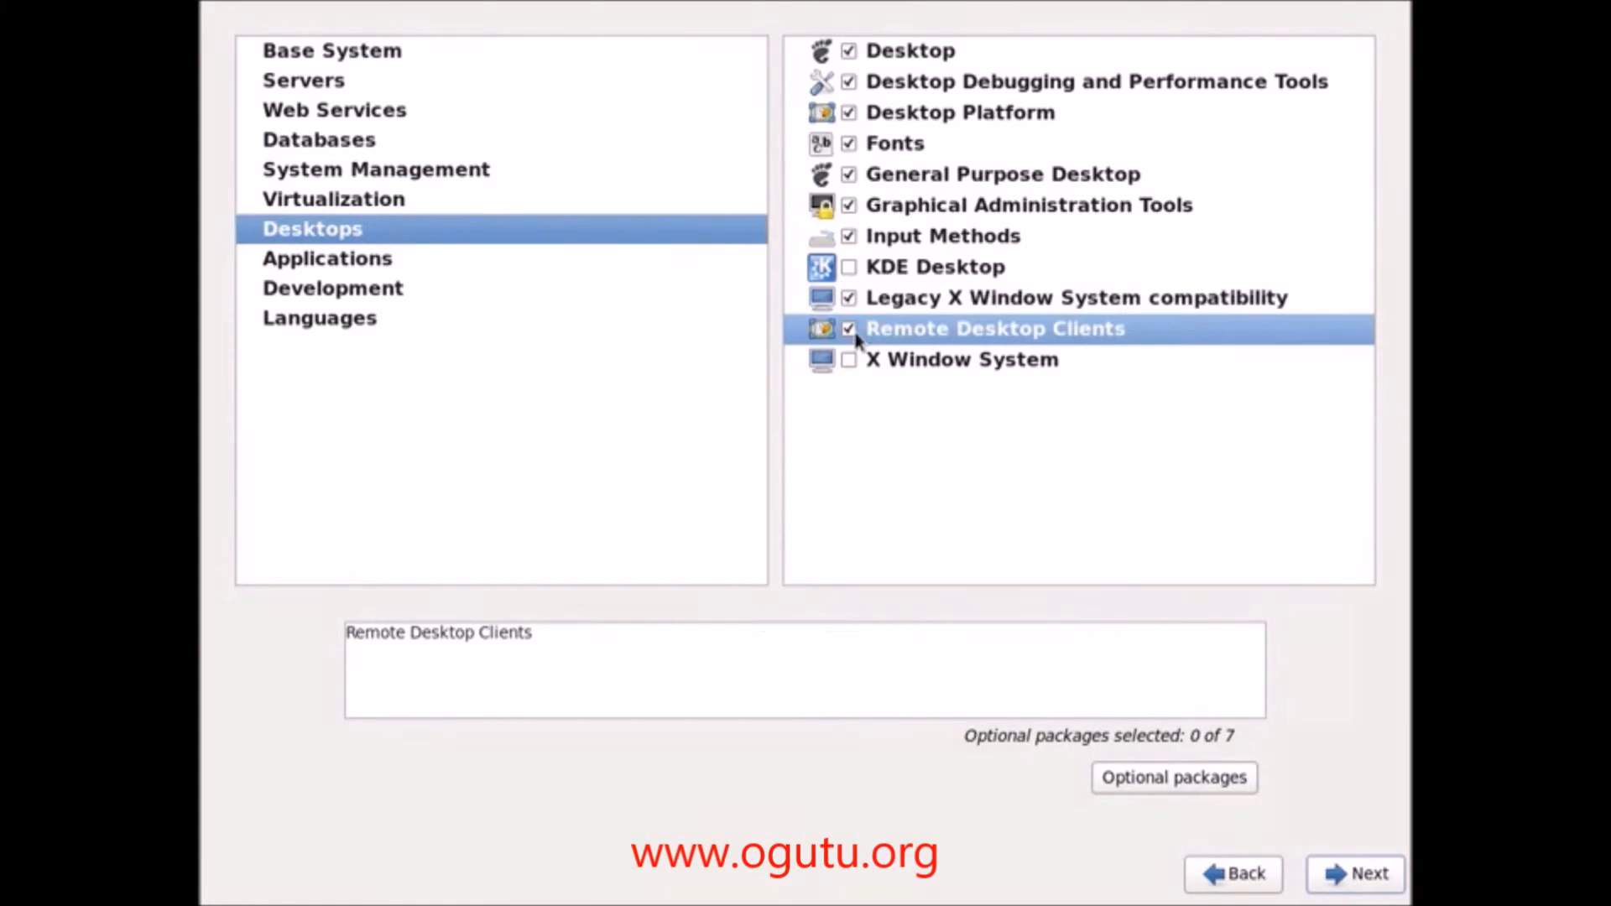
pyautogui.click(849, 360)
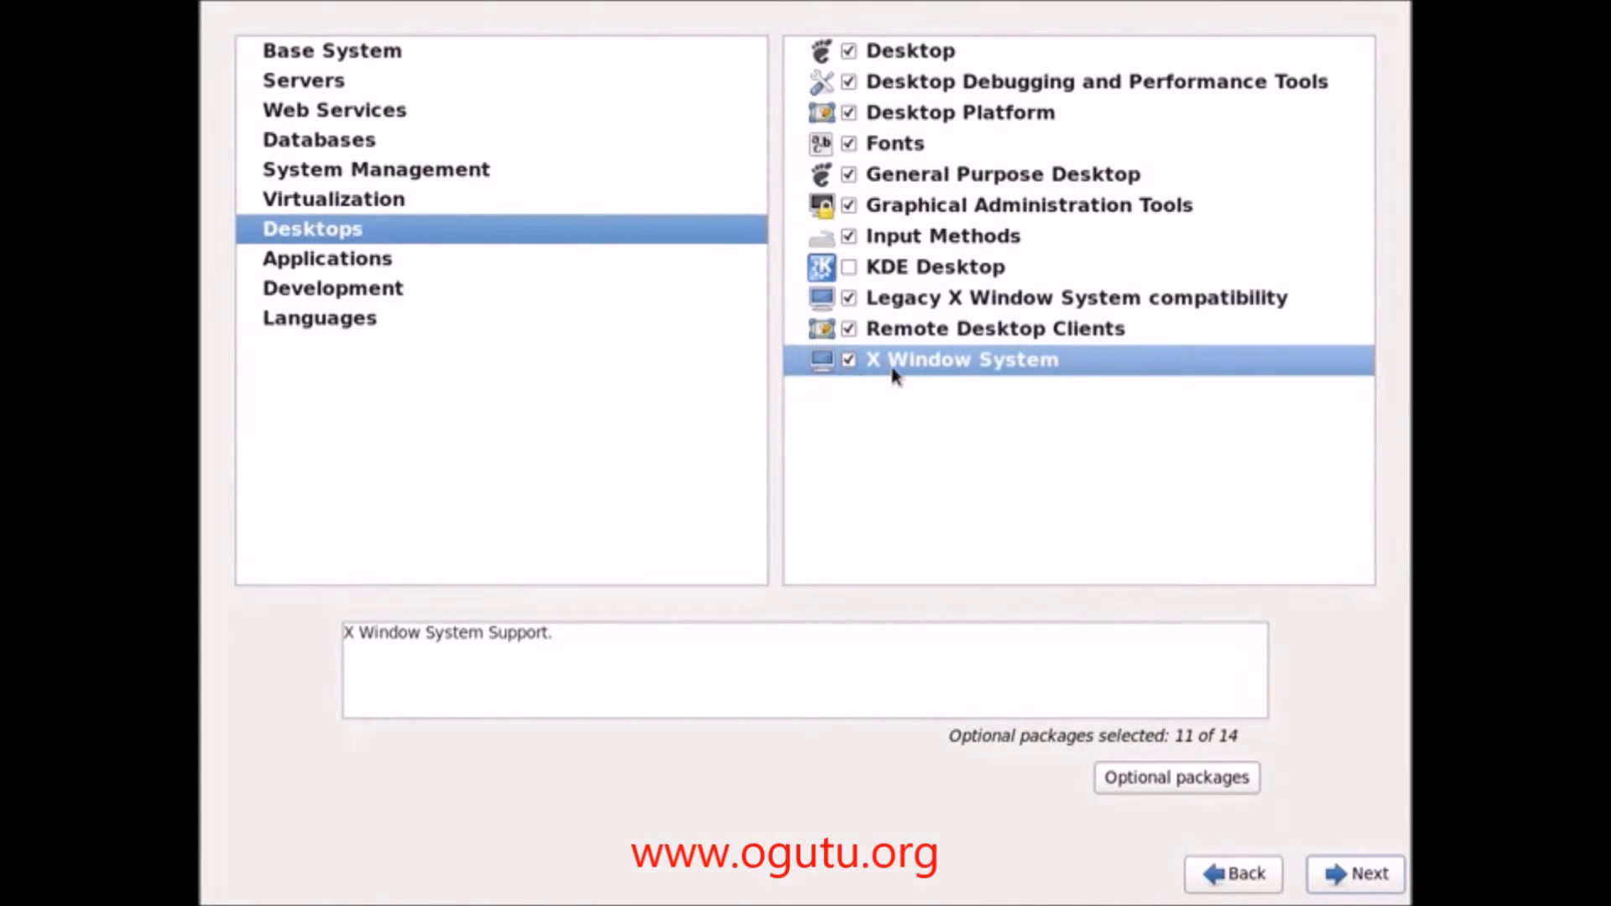
# Step: Under Applications, tick Emacs, Graphics Creation Tools, Internet Browser, TeX support and Technical Writing
pyautogui.click(350, 267)
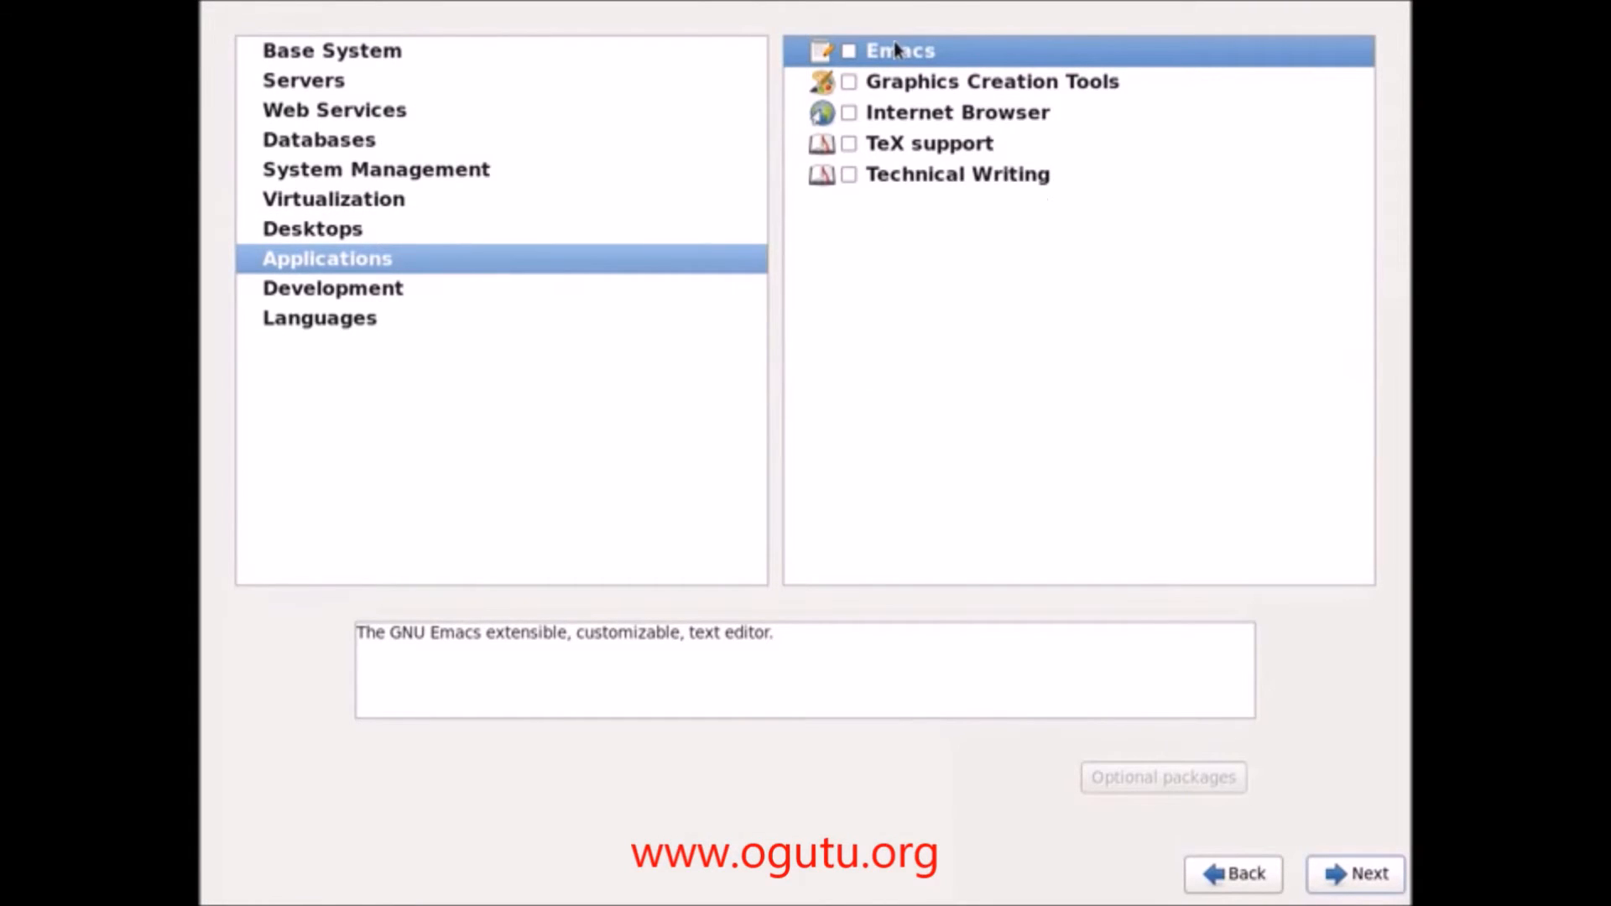
pyautogui.click(848, 51)
pyautogui.click(849, 81)
pyautogui.click(848, 112)
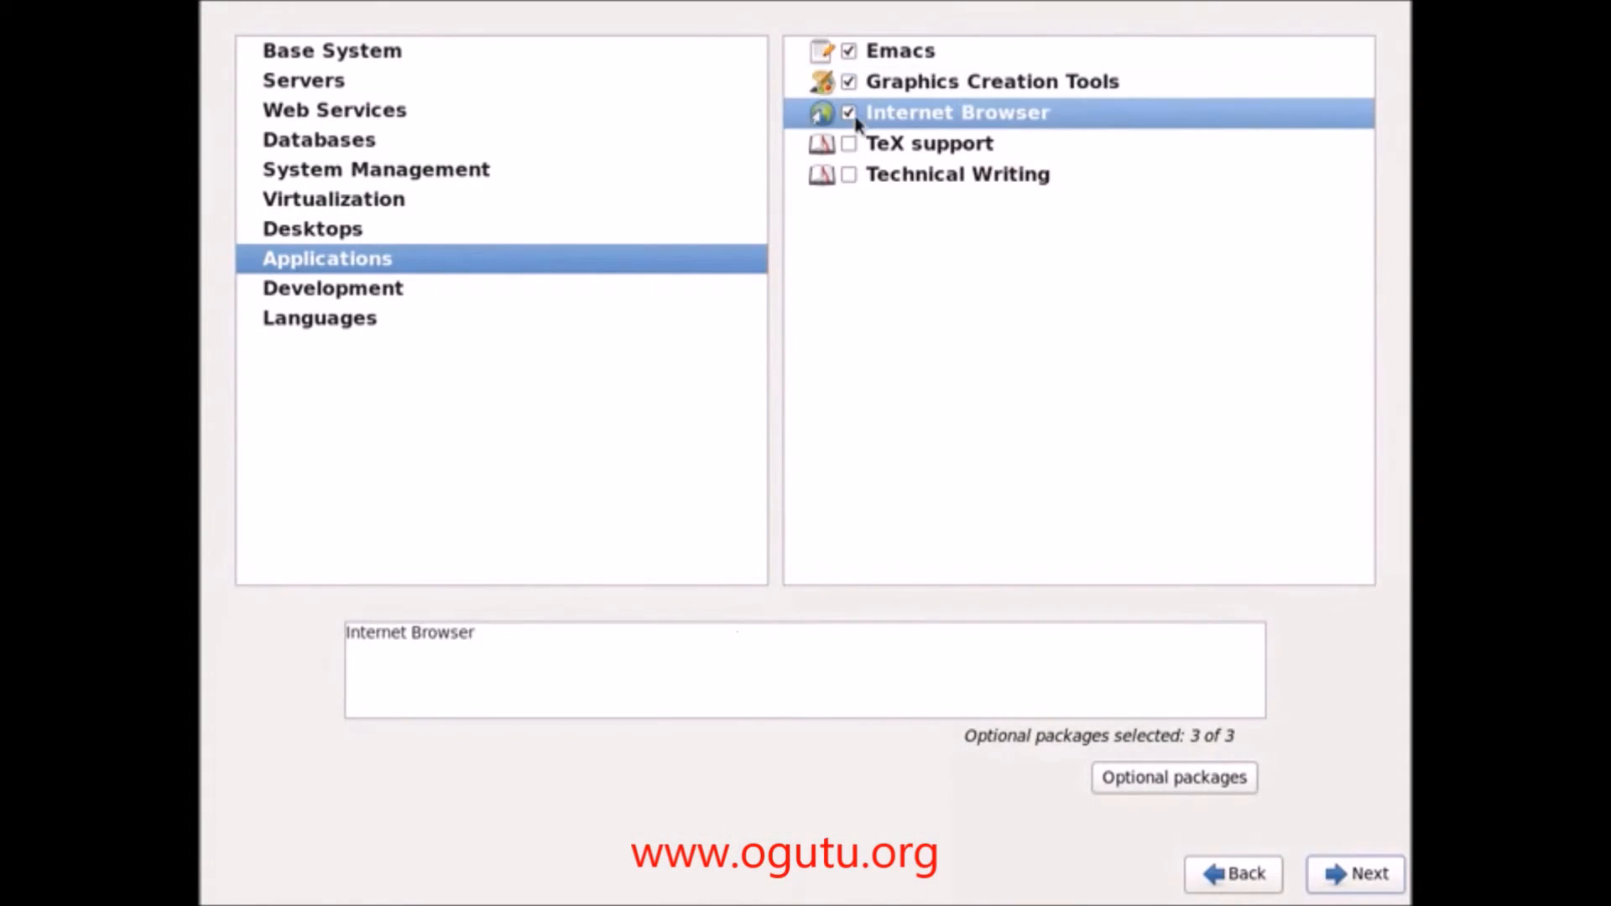
pyautogui.click(848, 143)
pyautogui.click(848, 174)
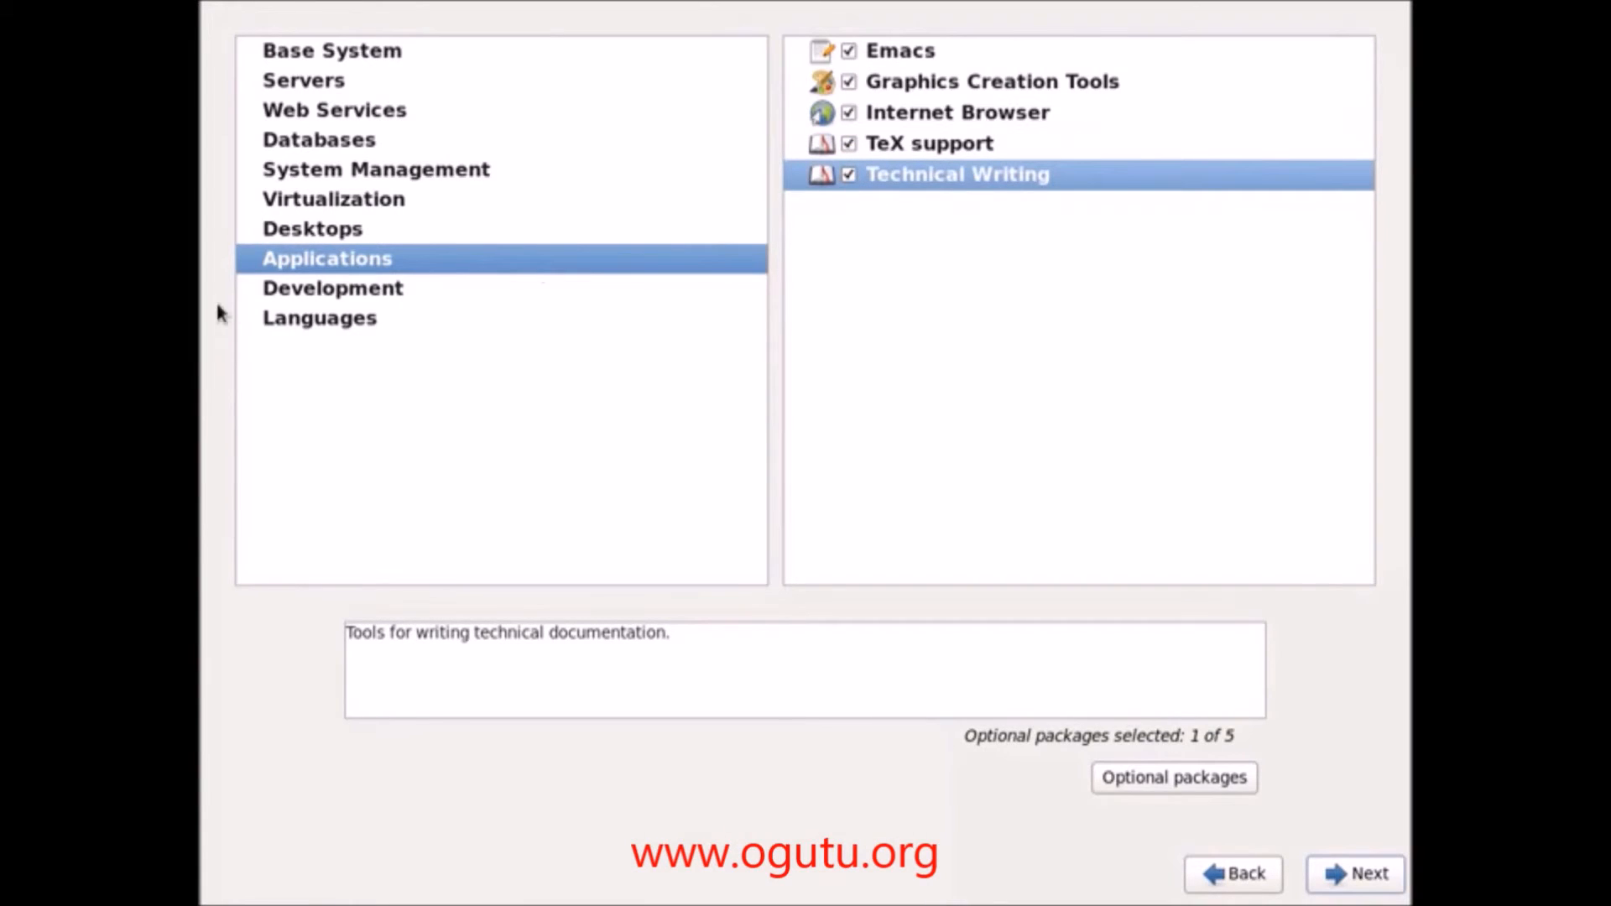
pyautogui.click(268, 293)
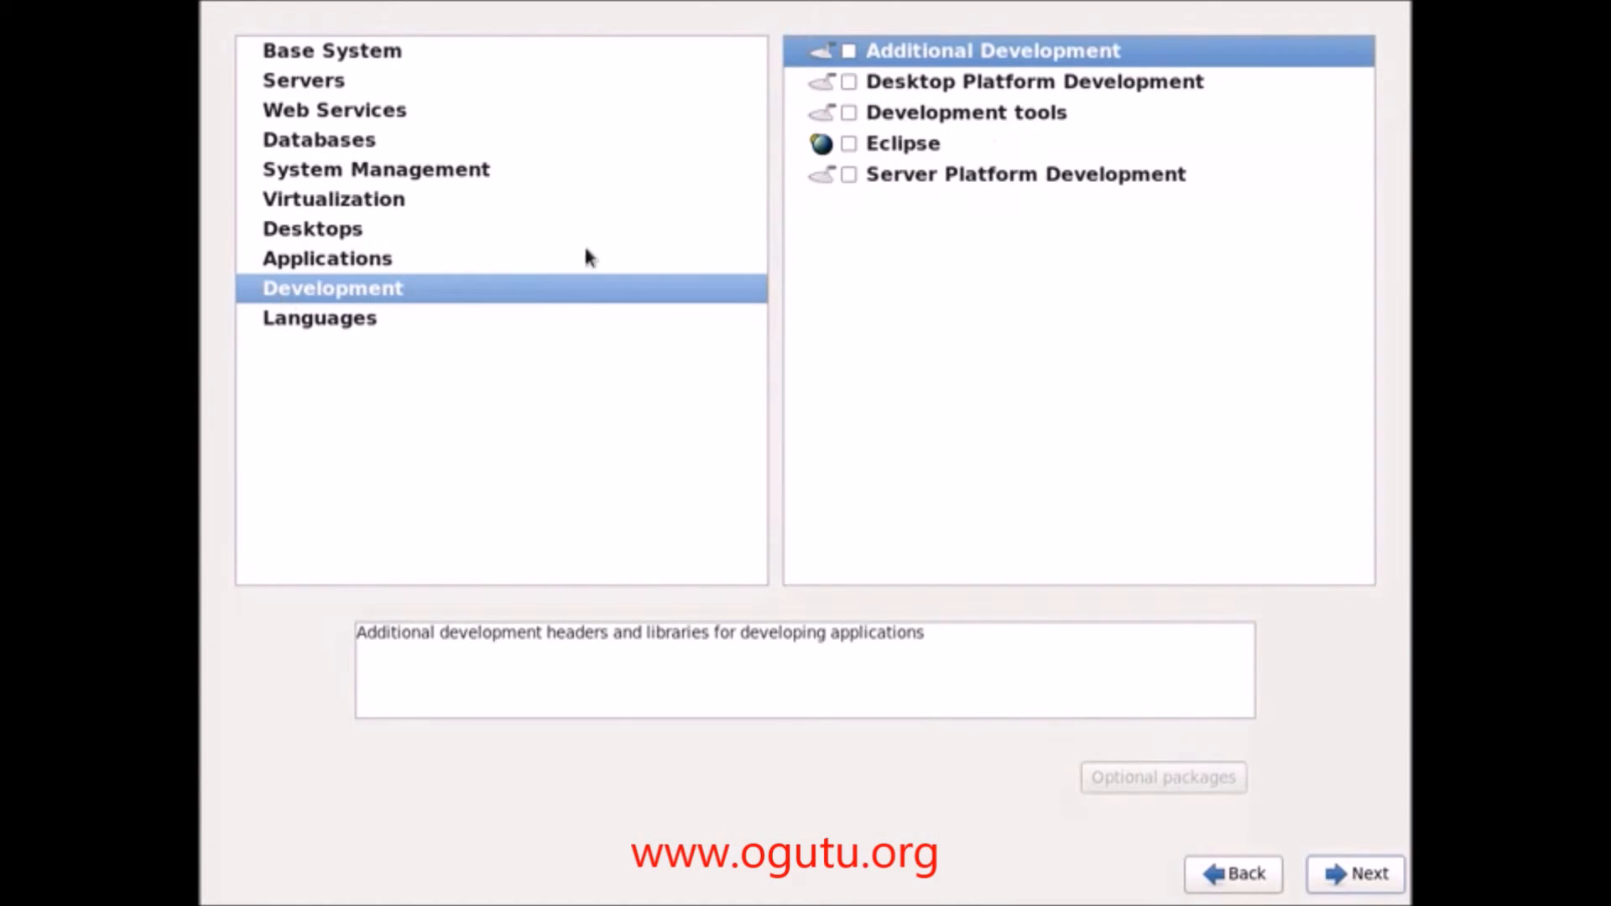
# Step: Tick Additional Development, Desktop Platform Development, Development tools and Server Platform Development, leaving Eclipse unticked
pyautogui.click(849, 51)
pyautogui.click(848, 81)
pyautogui.click(848, 113)
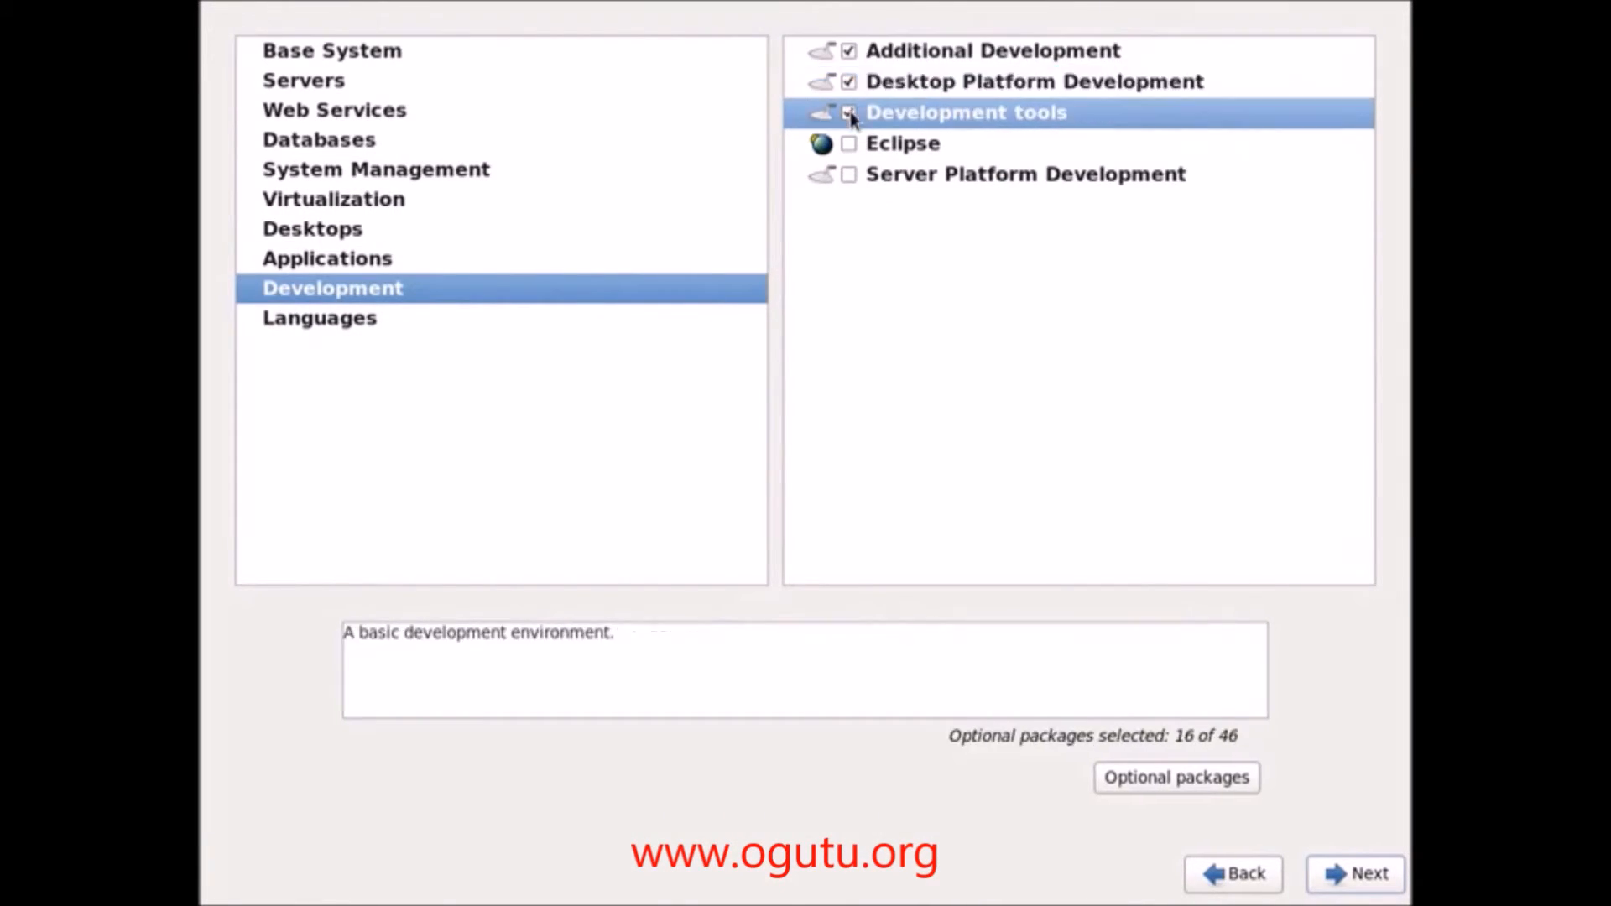
pyautogui.click(848, 143)
pyautogui.click(849, 175)
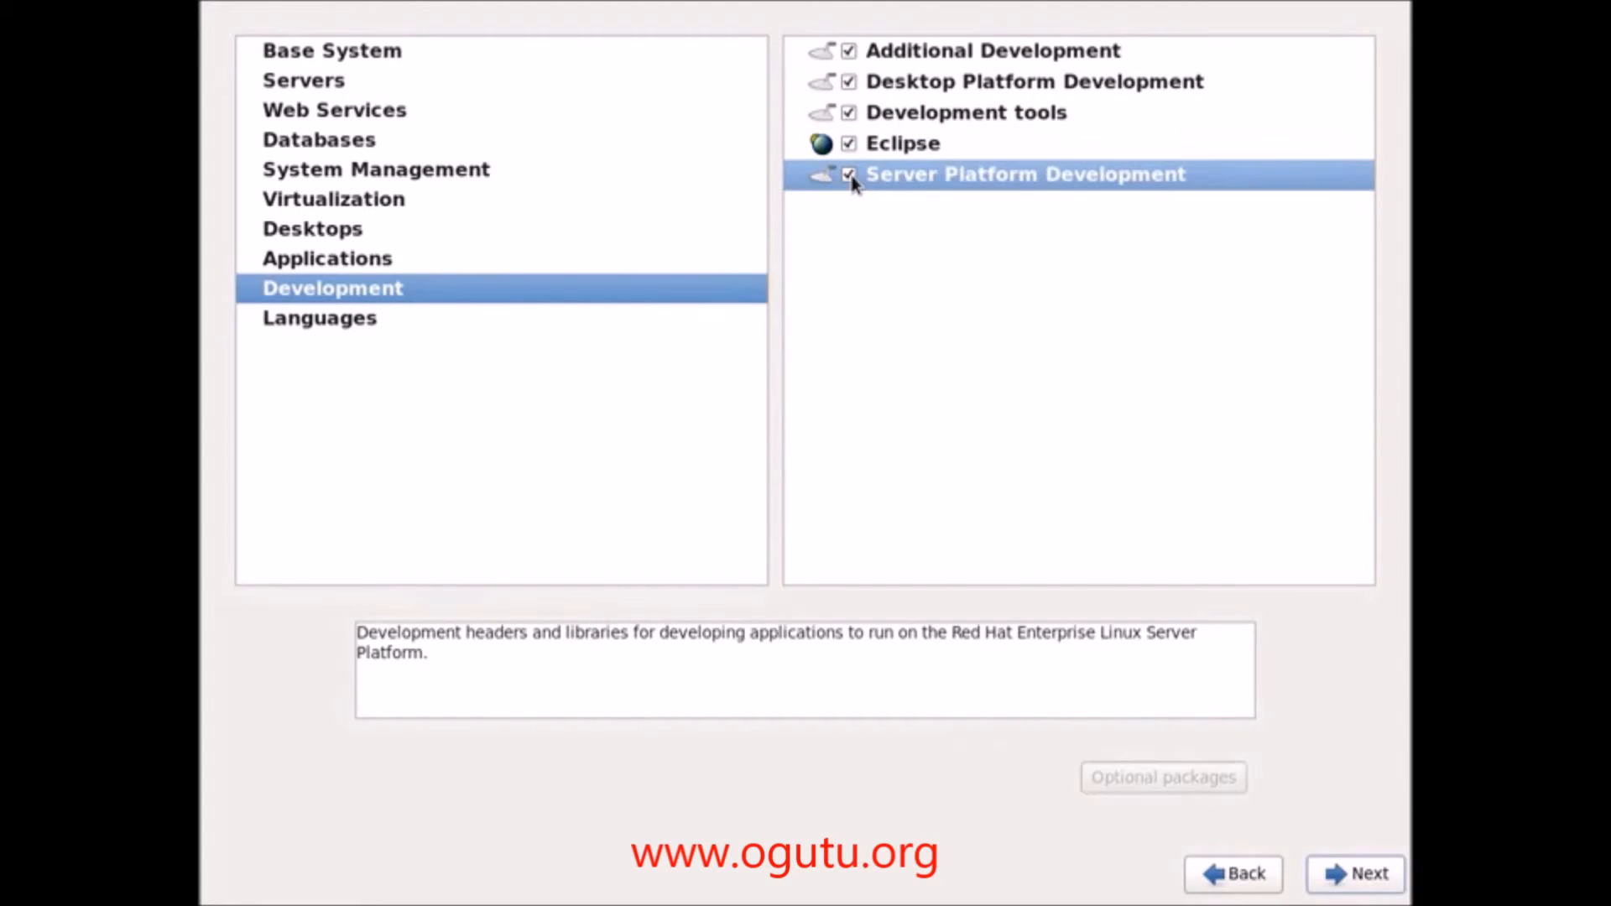
pyautogui.click(848, 143)
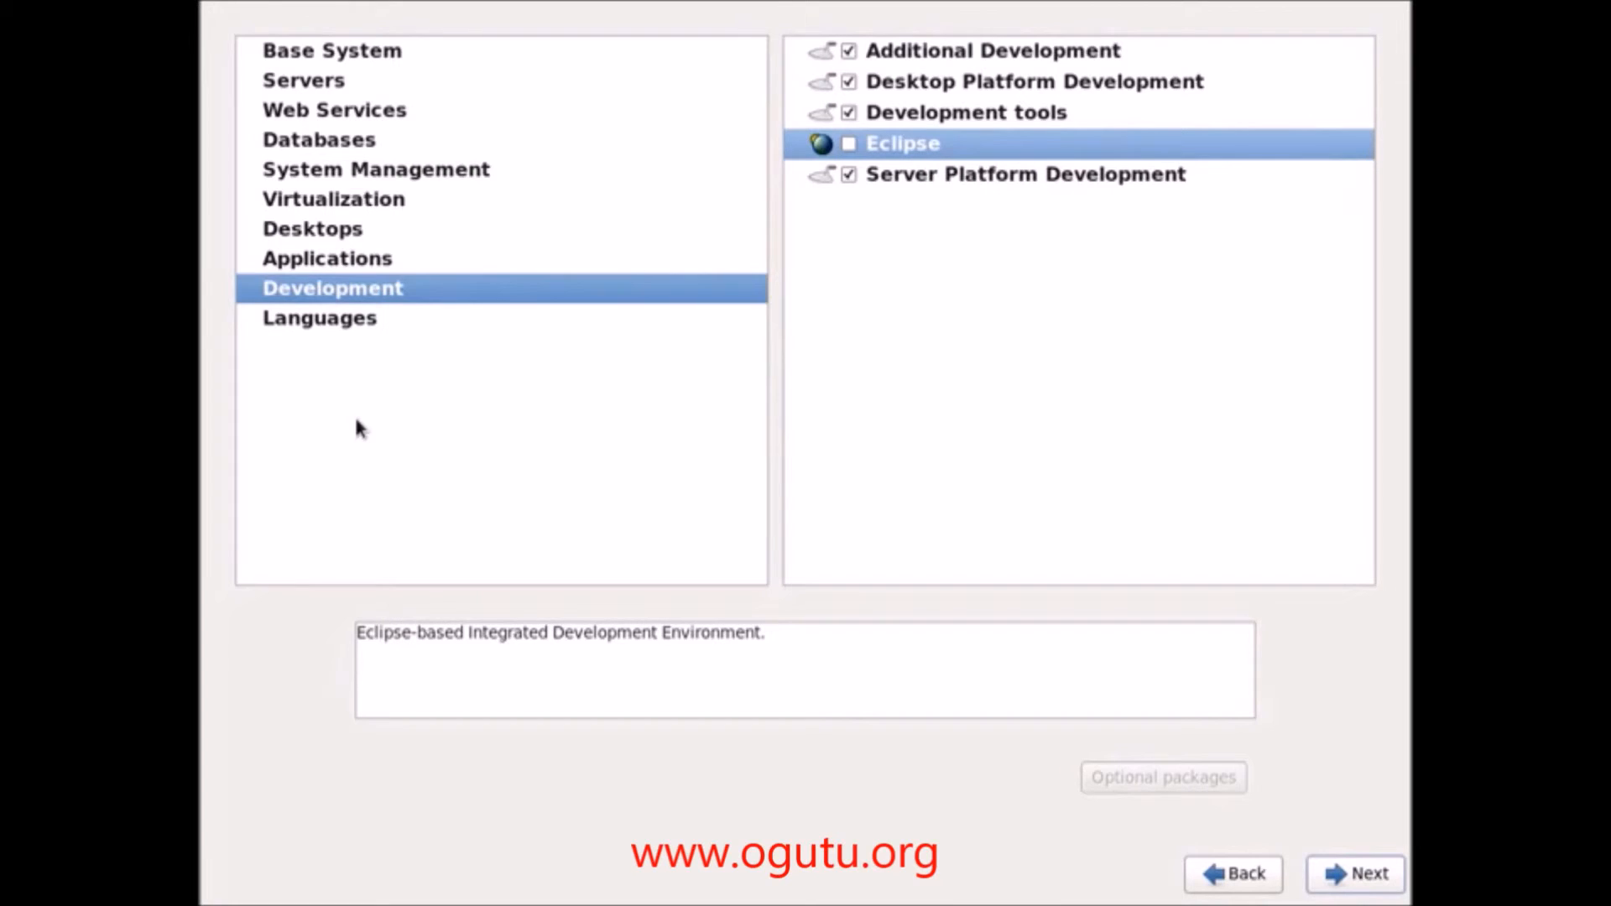
# Step: Scroll through the Languages support groups without selecting any
pyautogui.click(357, 319)
pyautogui.scroll(-2, 1368, 121)
pyautogui.moveTo(1368, 121); pyautogui.dragTo(1322, 579)
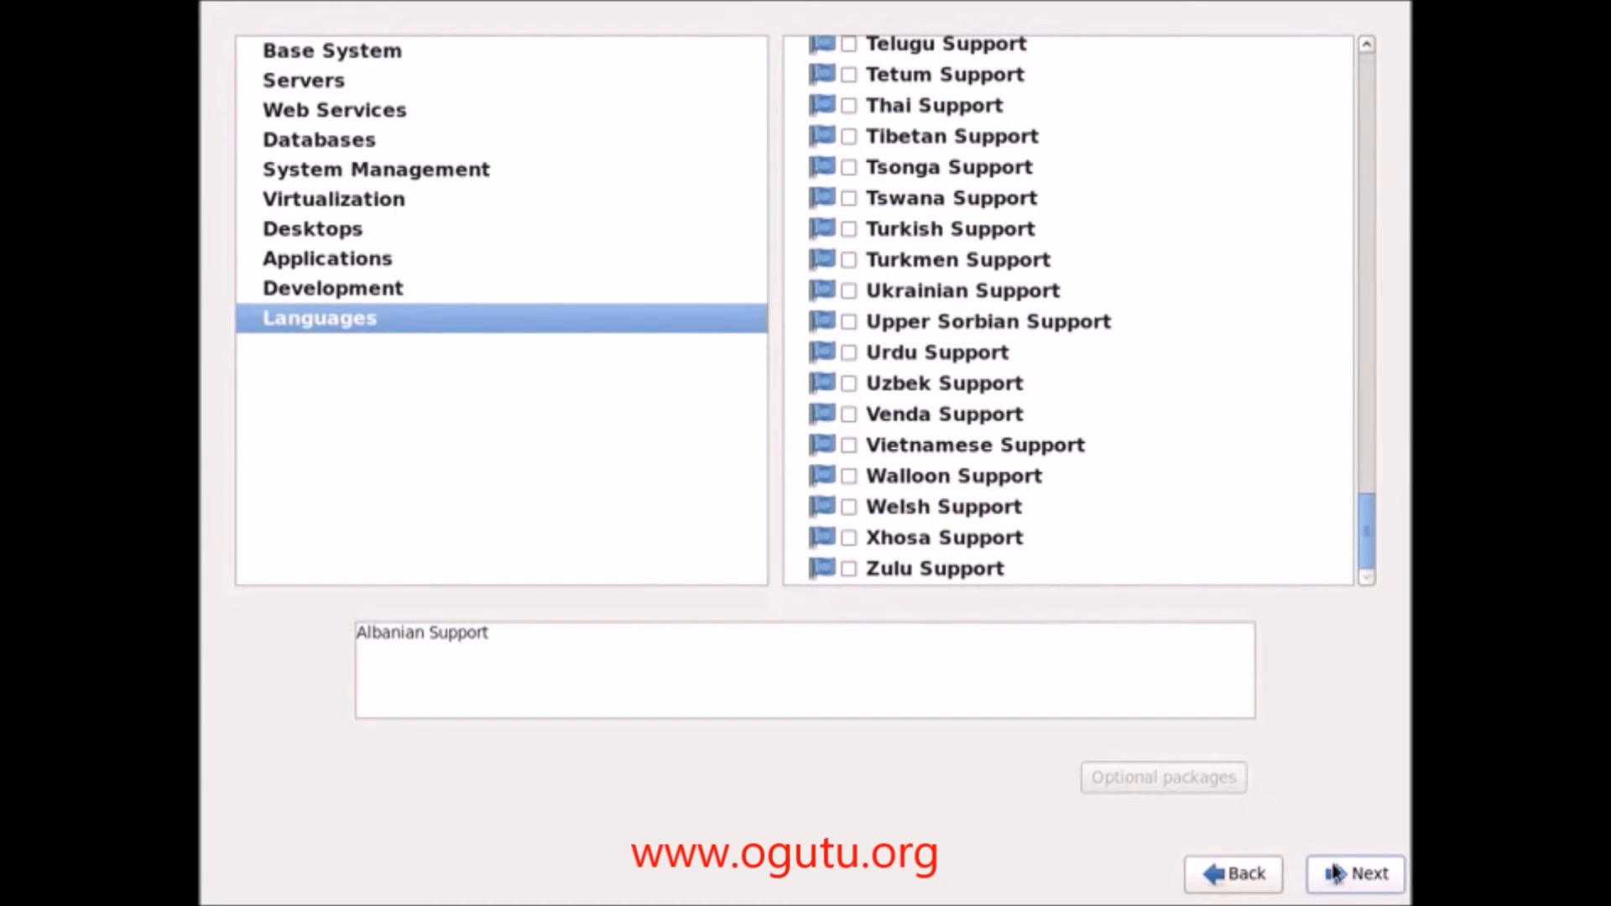
pyautogui.moveTo(1367, 565); pyautogui.dragTo(1347, 7)
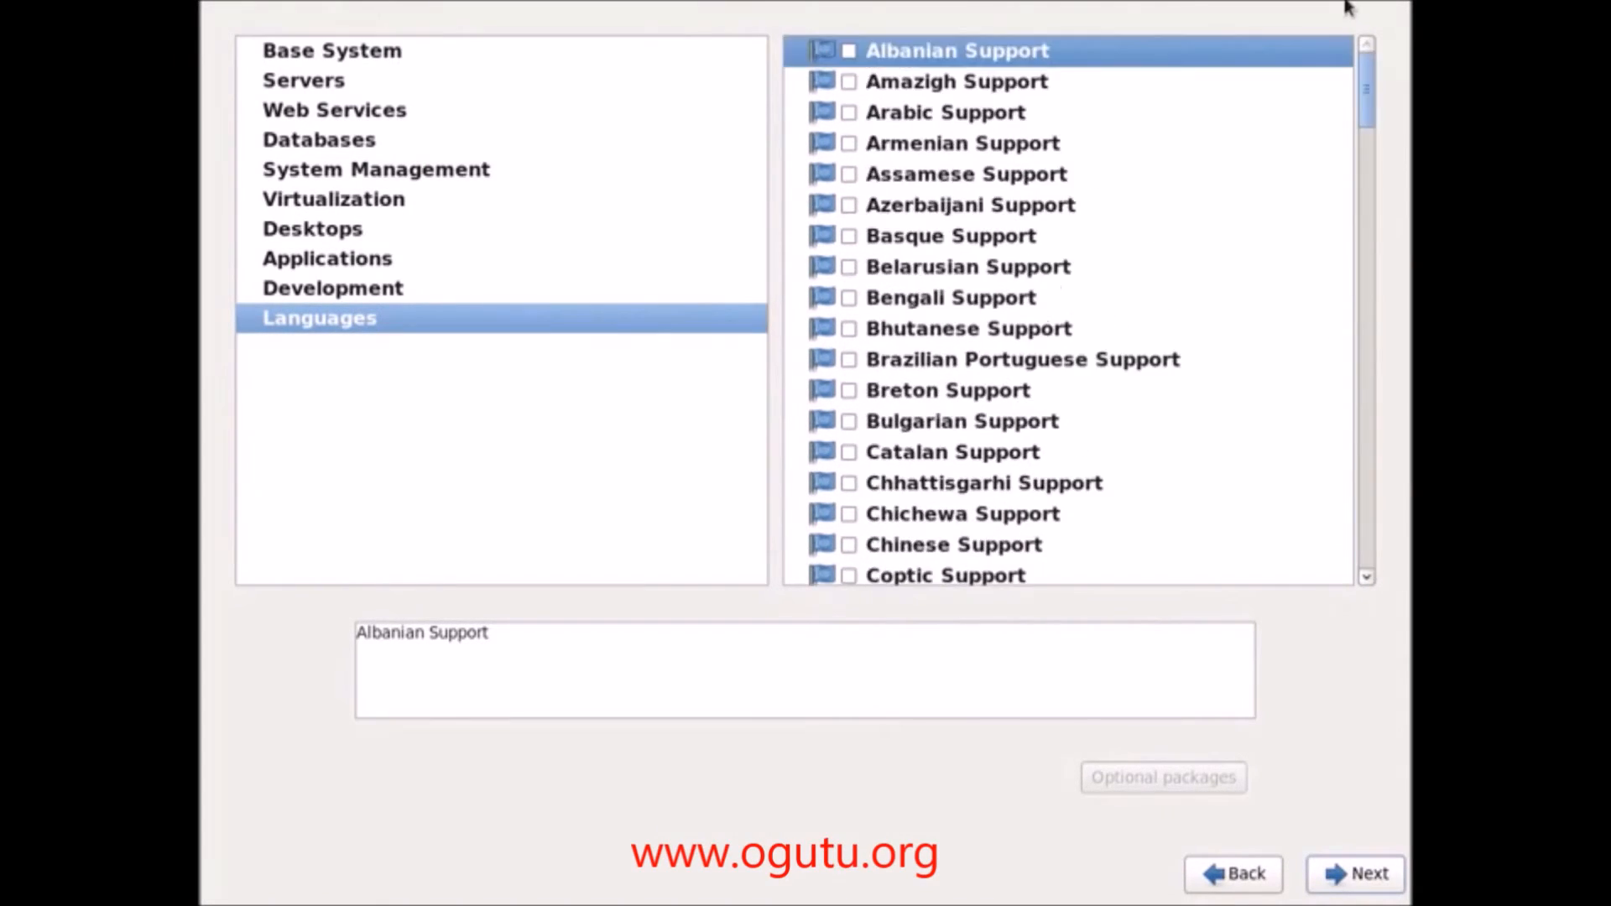
# Step: Accept the package selection to start the dependency check and installation
pyautogui.click(1343, 877)
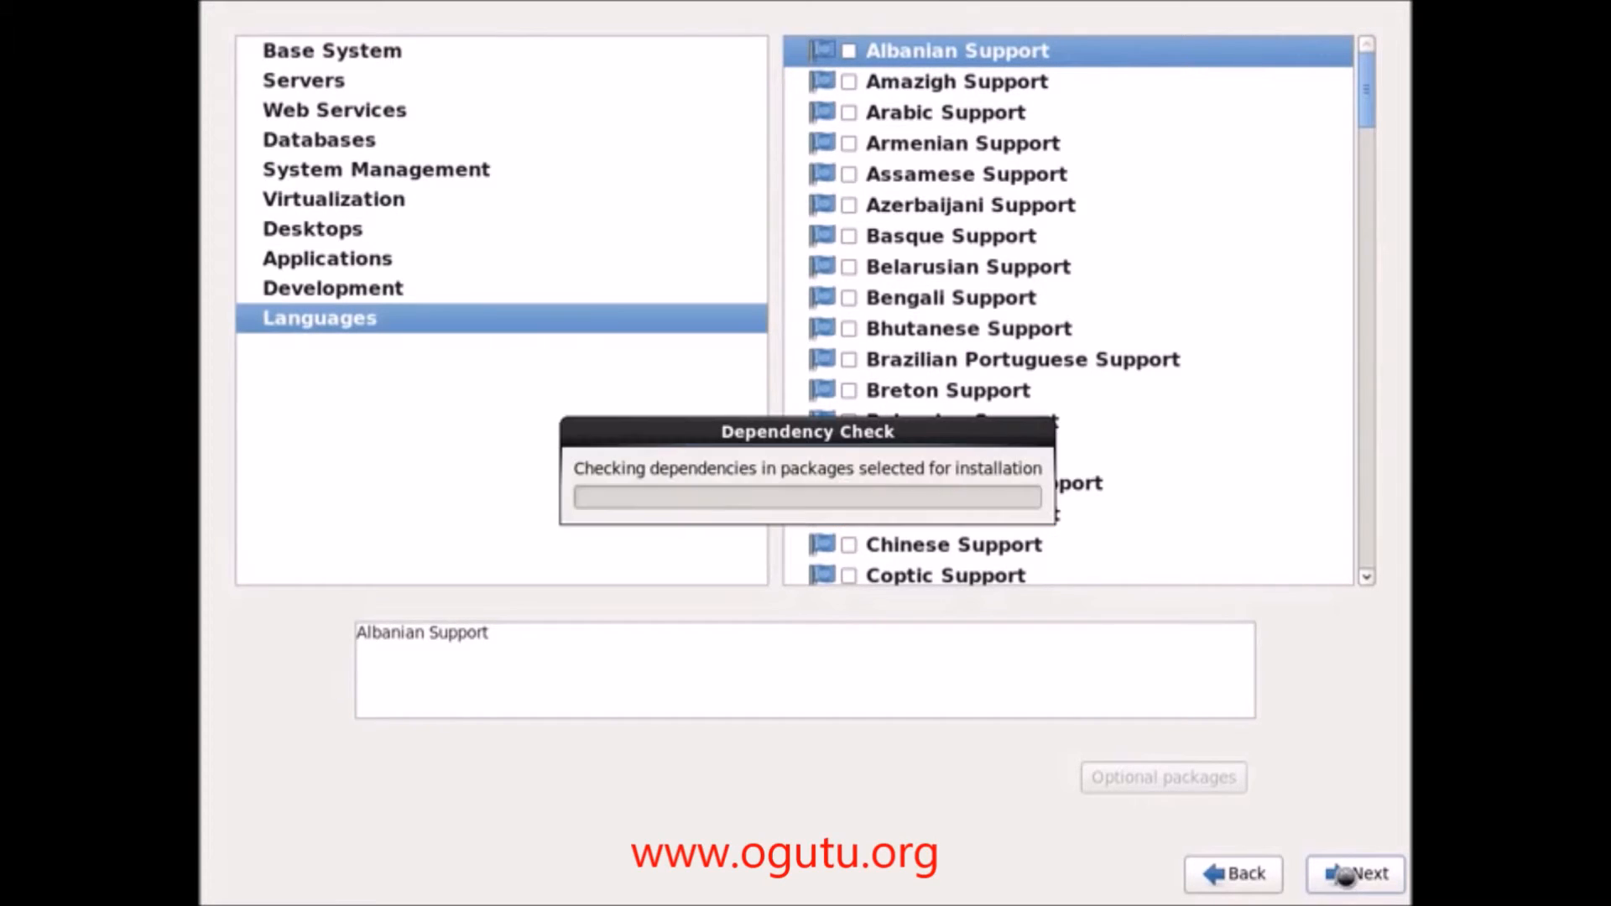